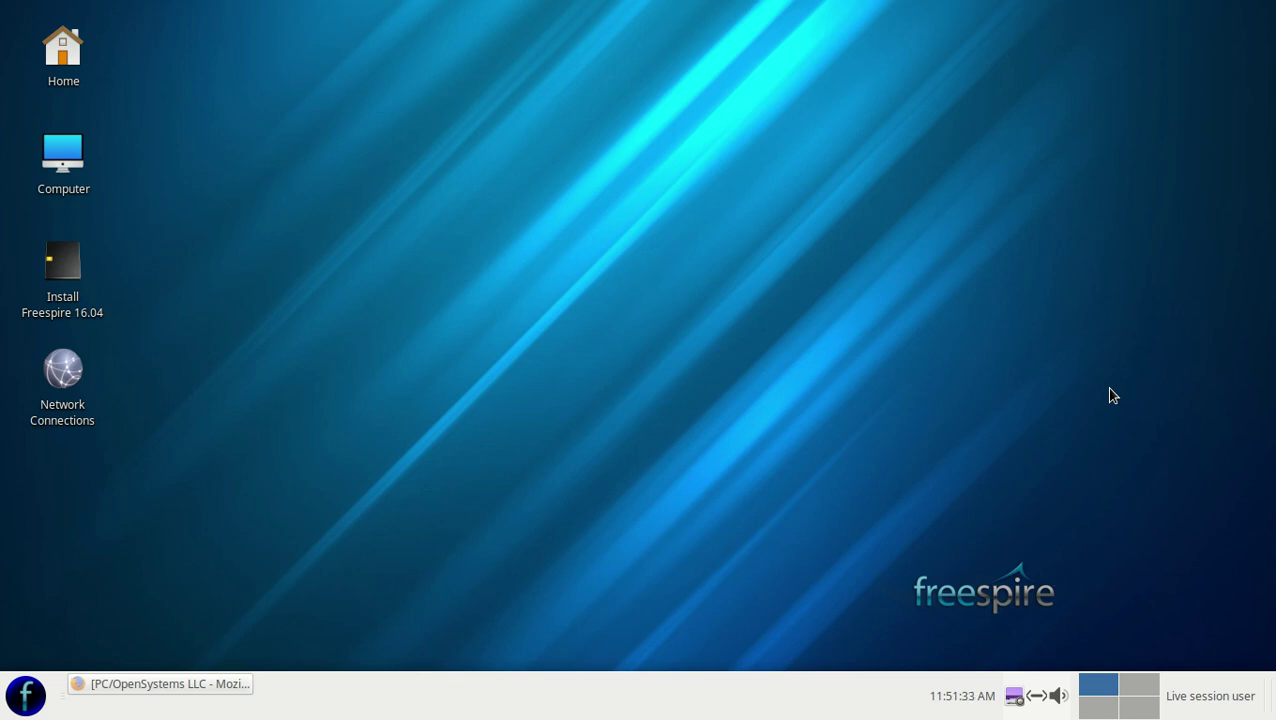
Step: Bring up the PC/OpenSystems LLC page and read the Freespire 3.0 and Linspire 7.0 release post through its download and license section
left_click(238, 692)
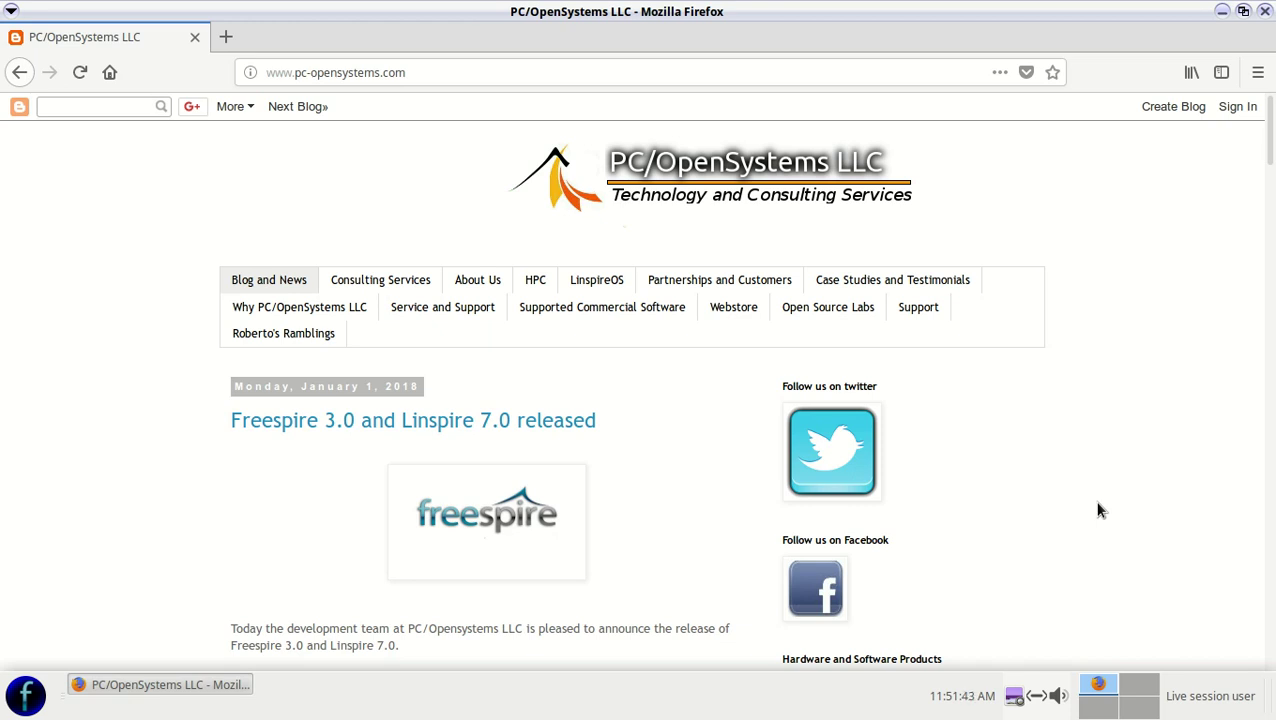
scroll(1098, 510, "down", 1)
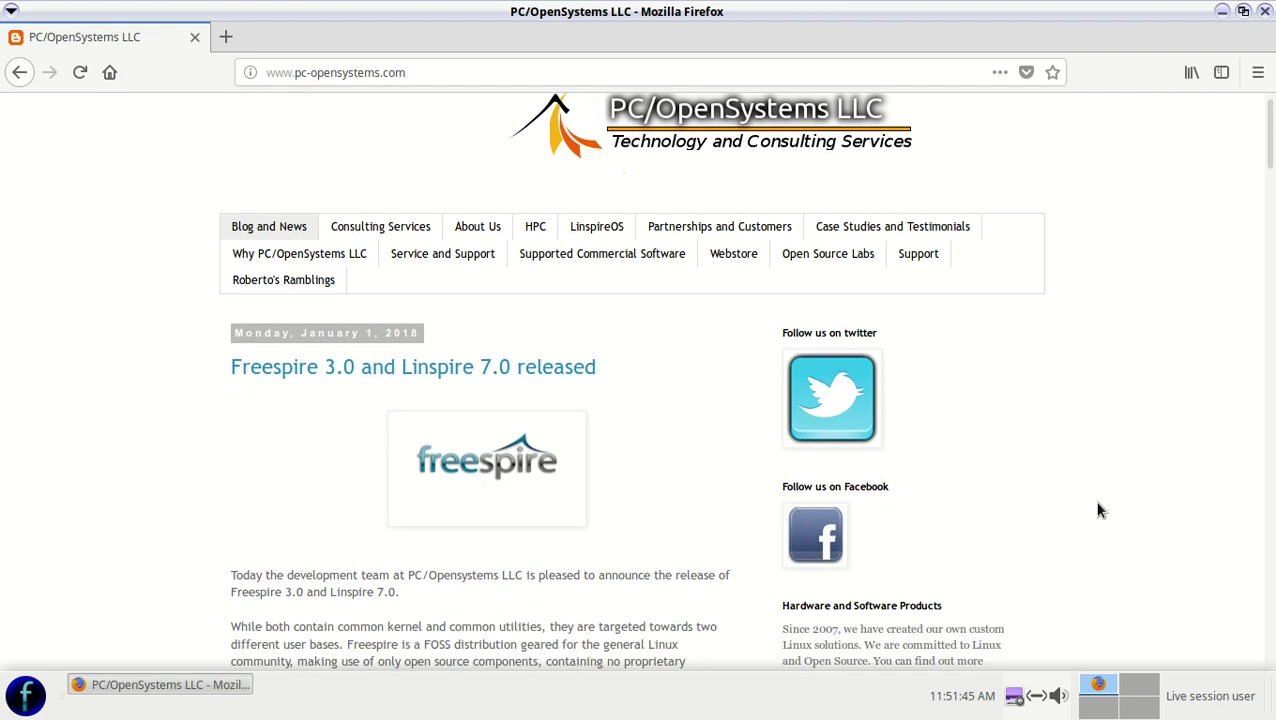
scroll(1098, 510, "down", 2)
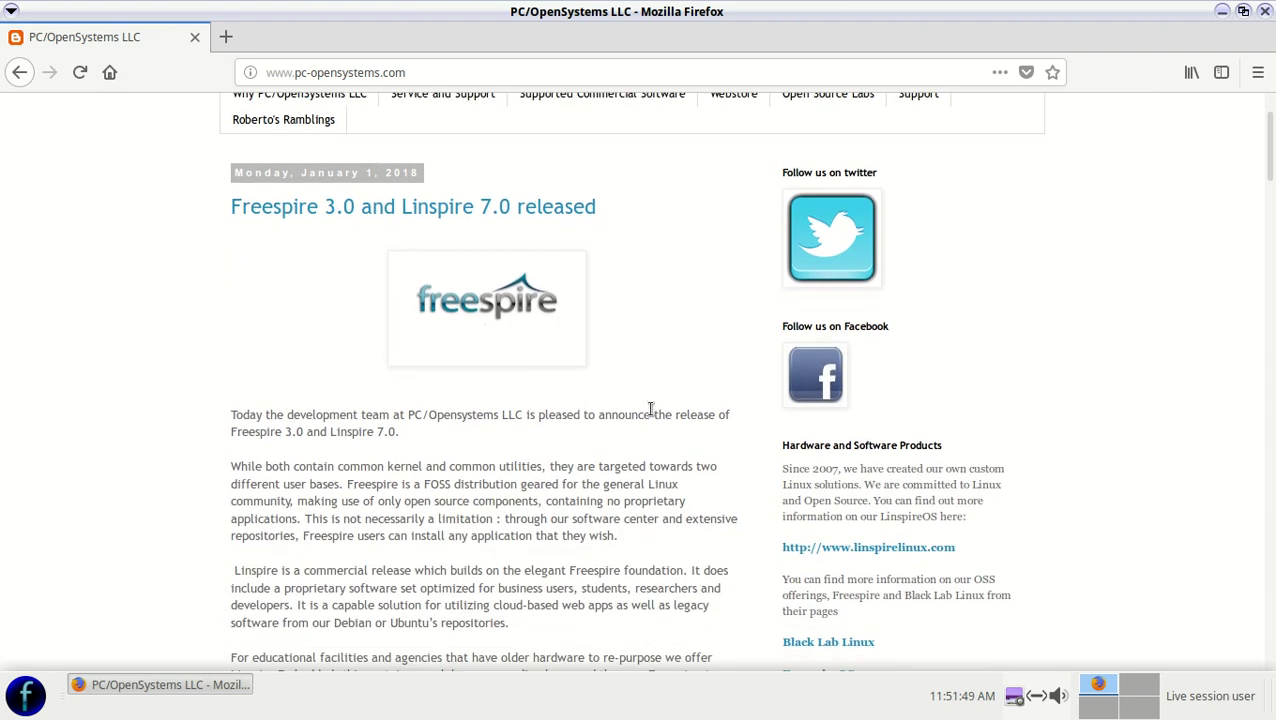
scroll(652, 410, "down", 1)
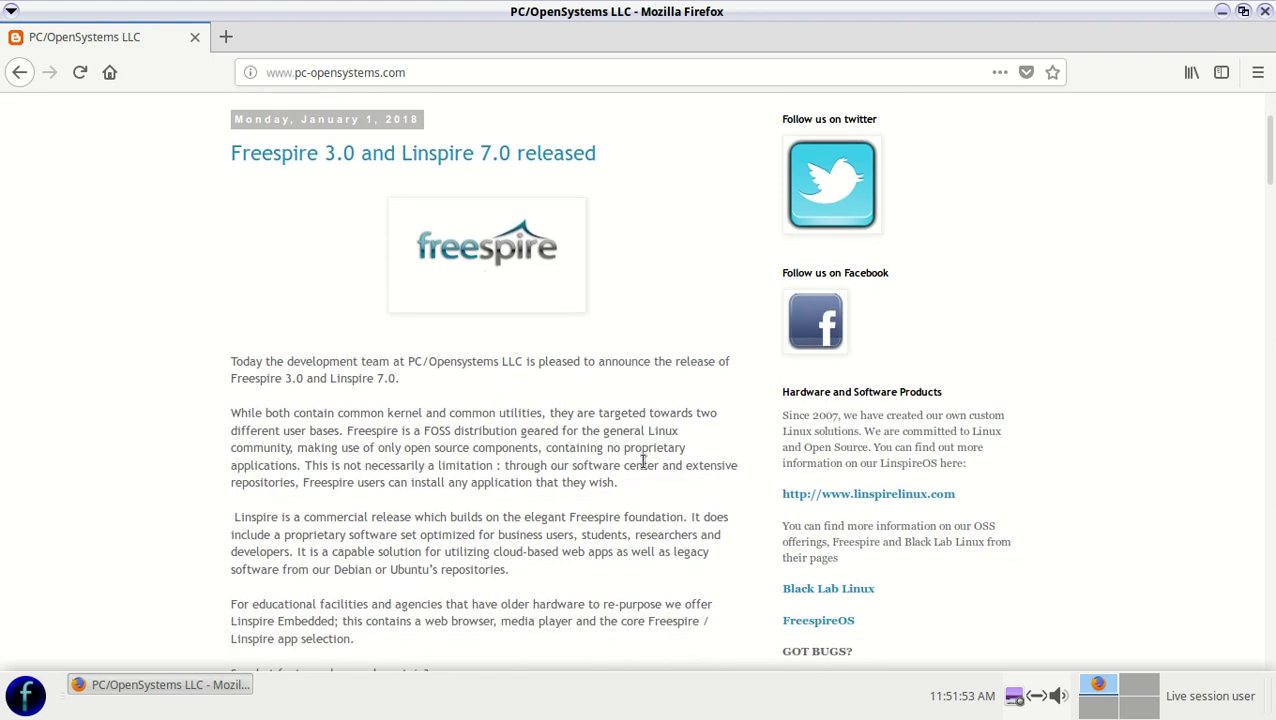
scroll(643, 462, "down", 2)
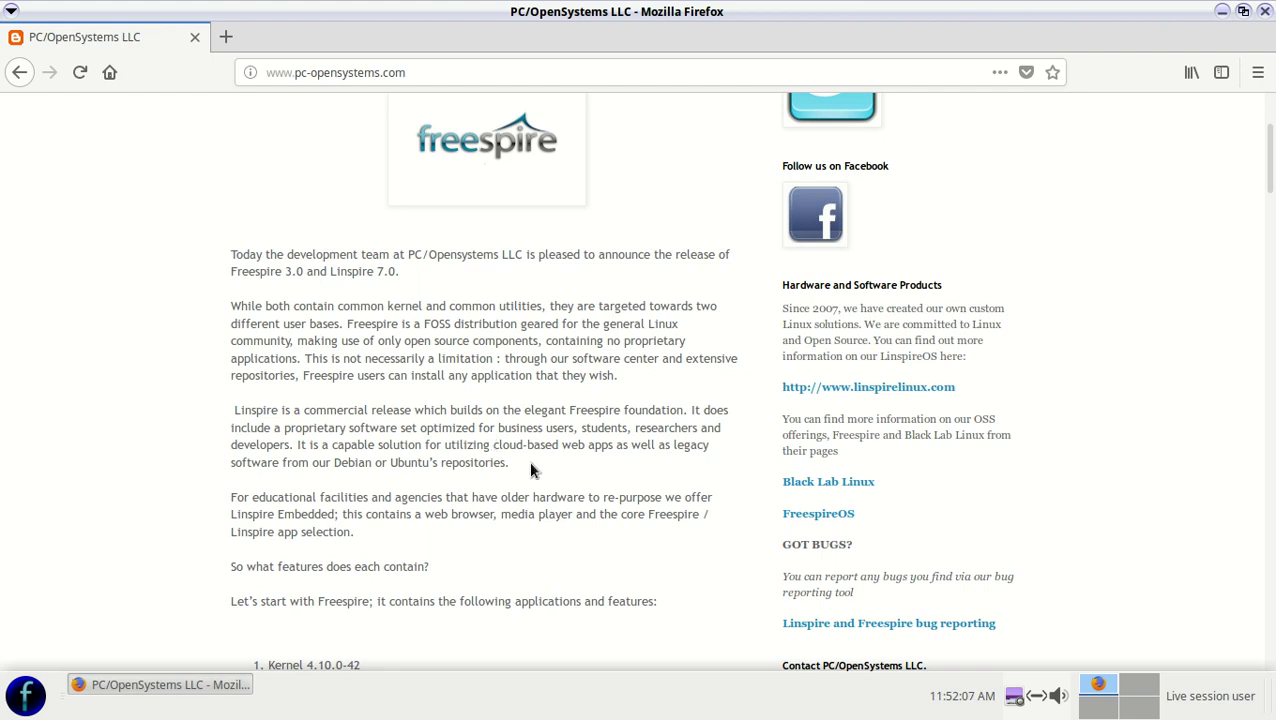
scroll(530, 470, "down", 5)
scroll(532, 470, "down", 2)
scroll(627, 483, "down", 7)
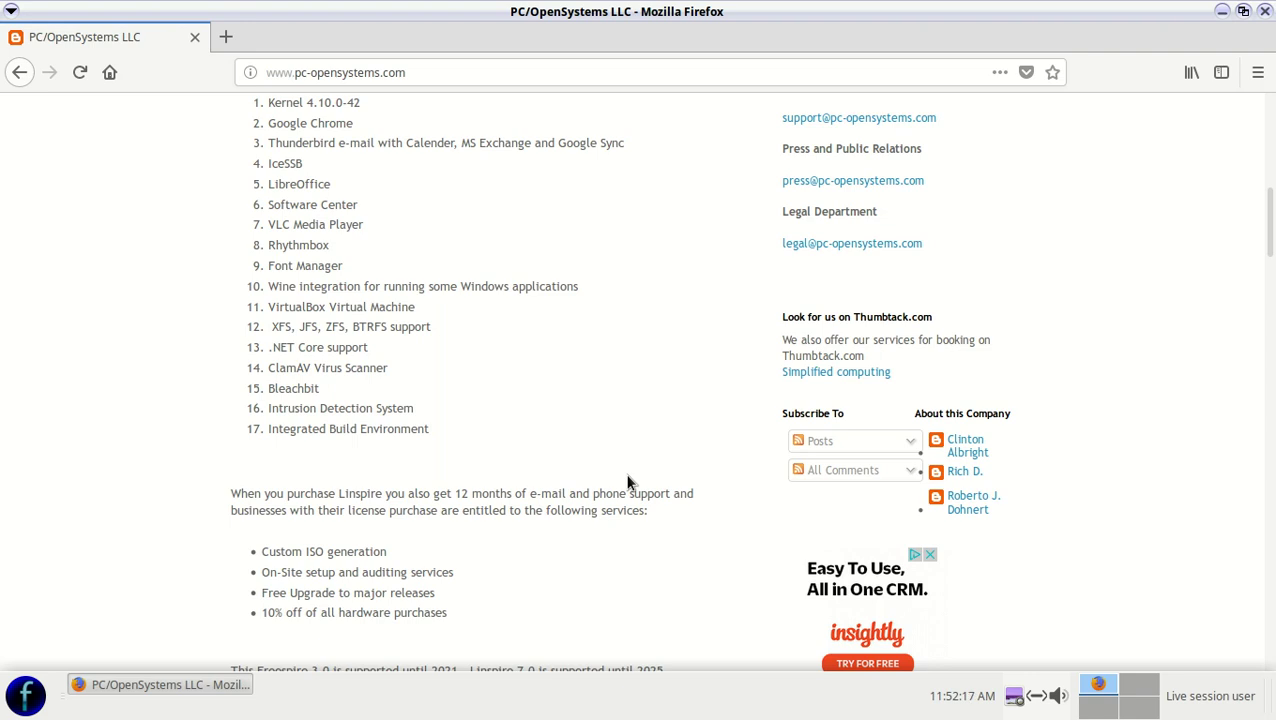
scroll(627, 483, "down", 2)
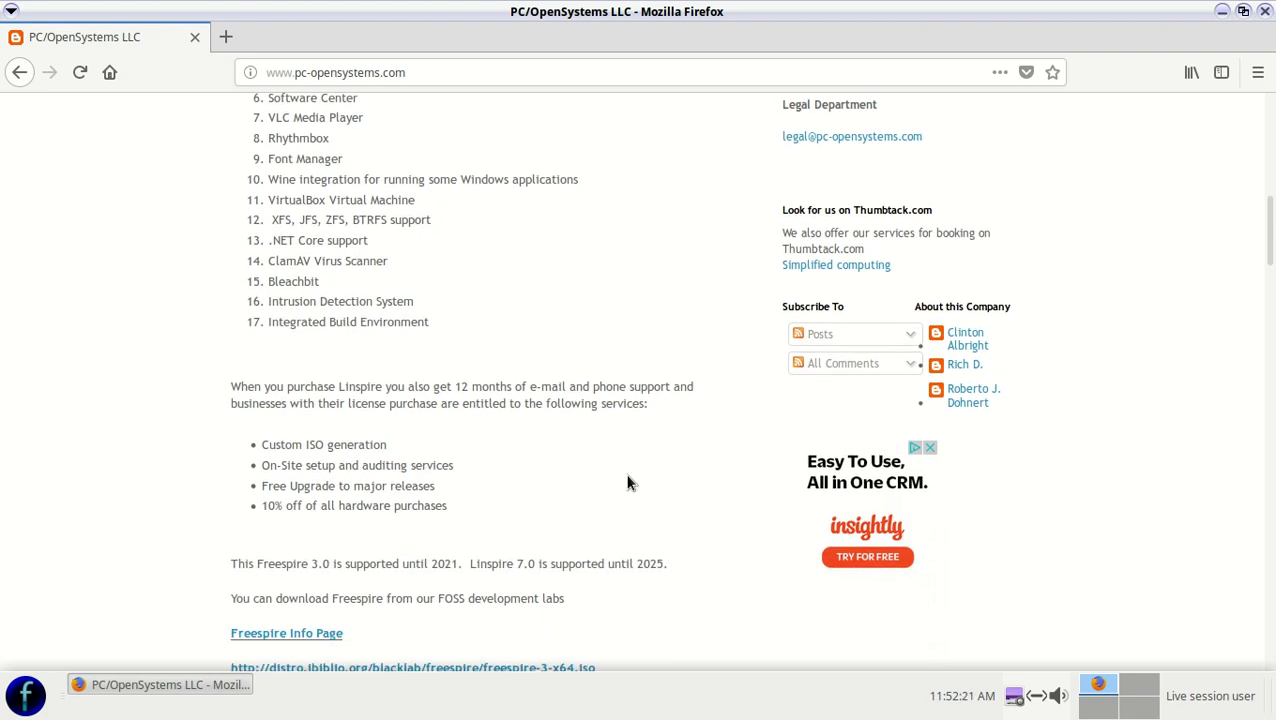
scroll(627, 483, "down", 9)
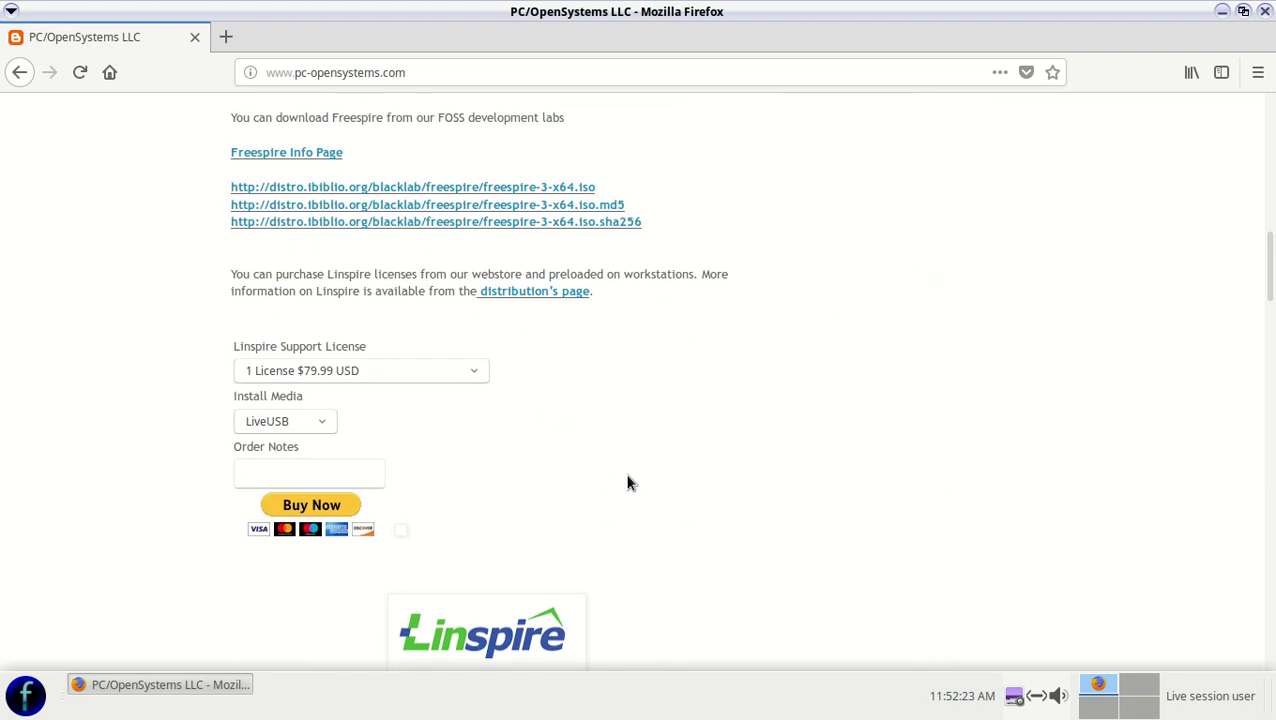
left_click(448, 374)
left_click(448, 378)
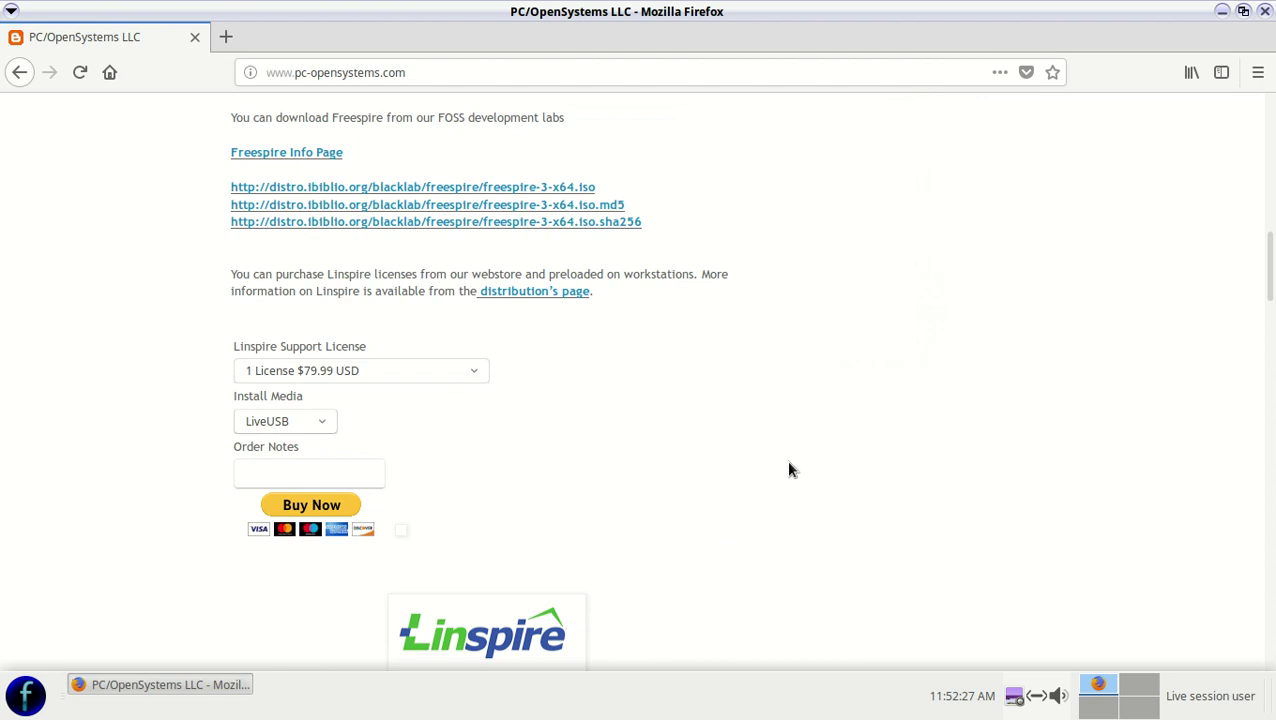
Step: Skim the Linspire and Freespire FAQ post, return to the start of the page and minimize the browser window
scroll(788, 468, "down", 10)
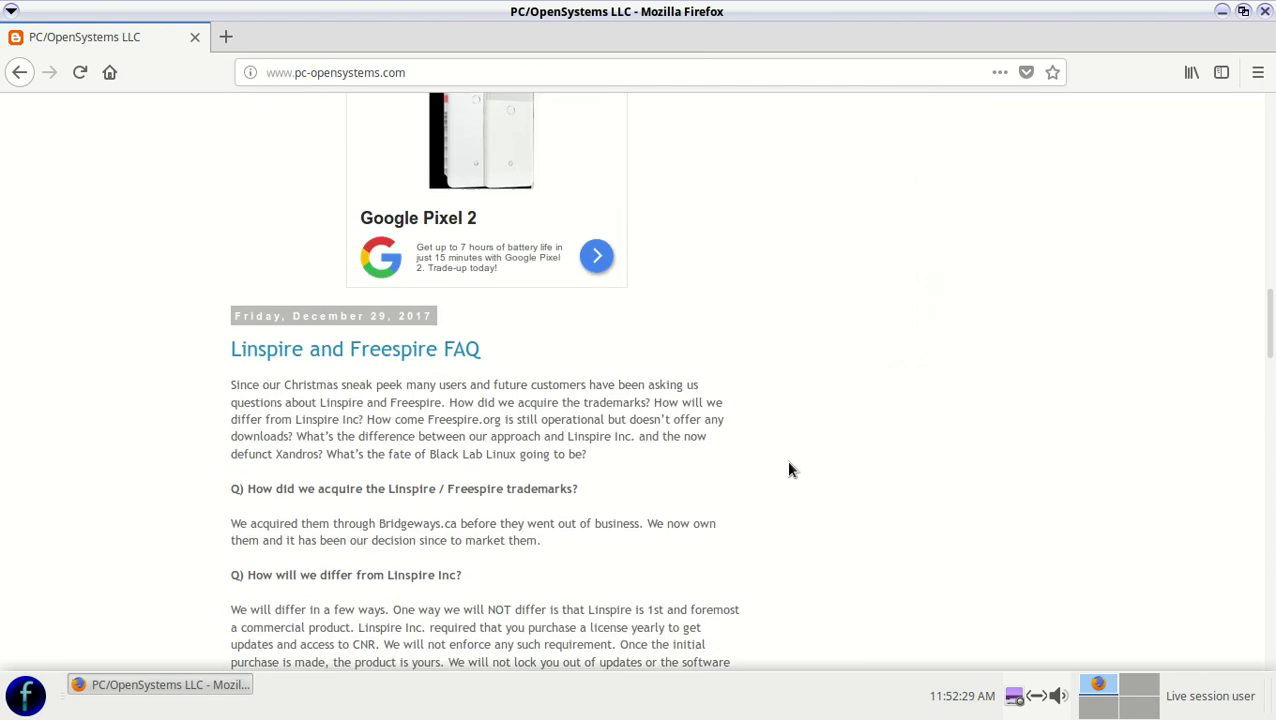
scroll(788, 468, "down", 5)
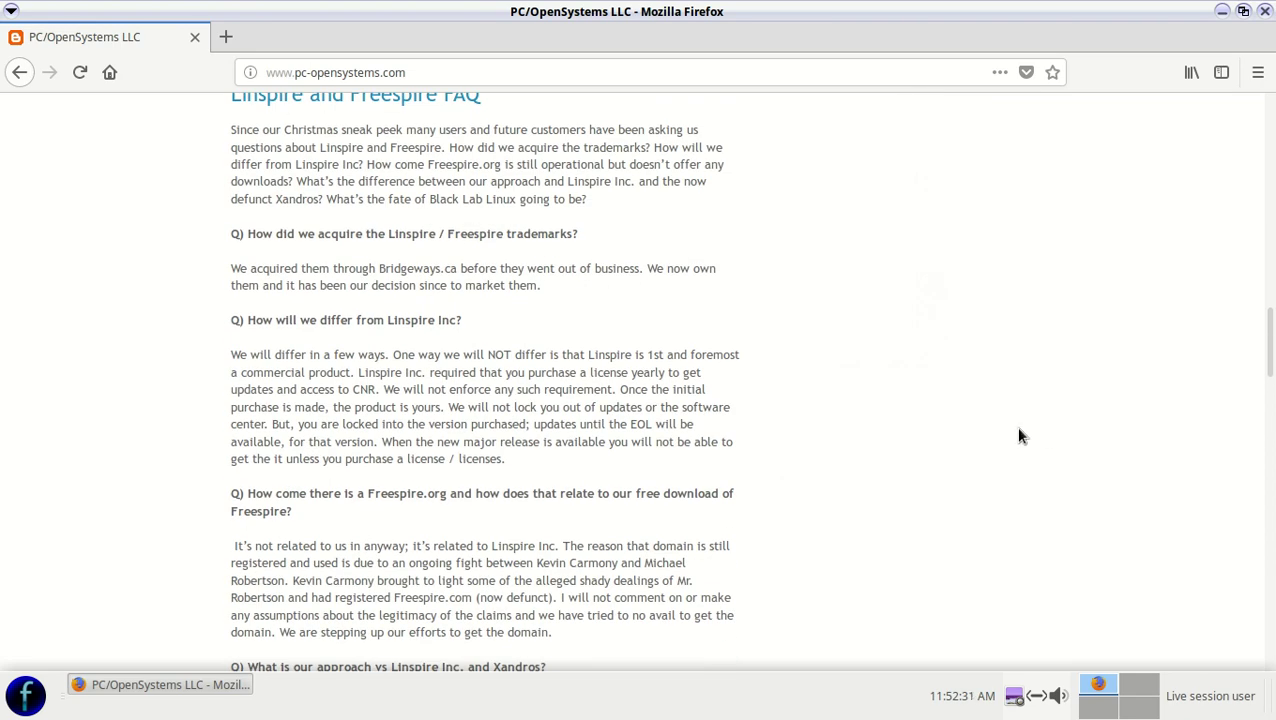
scroll(937, 433, "down", 14)
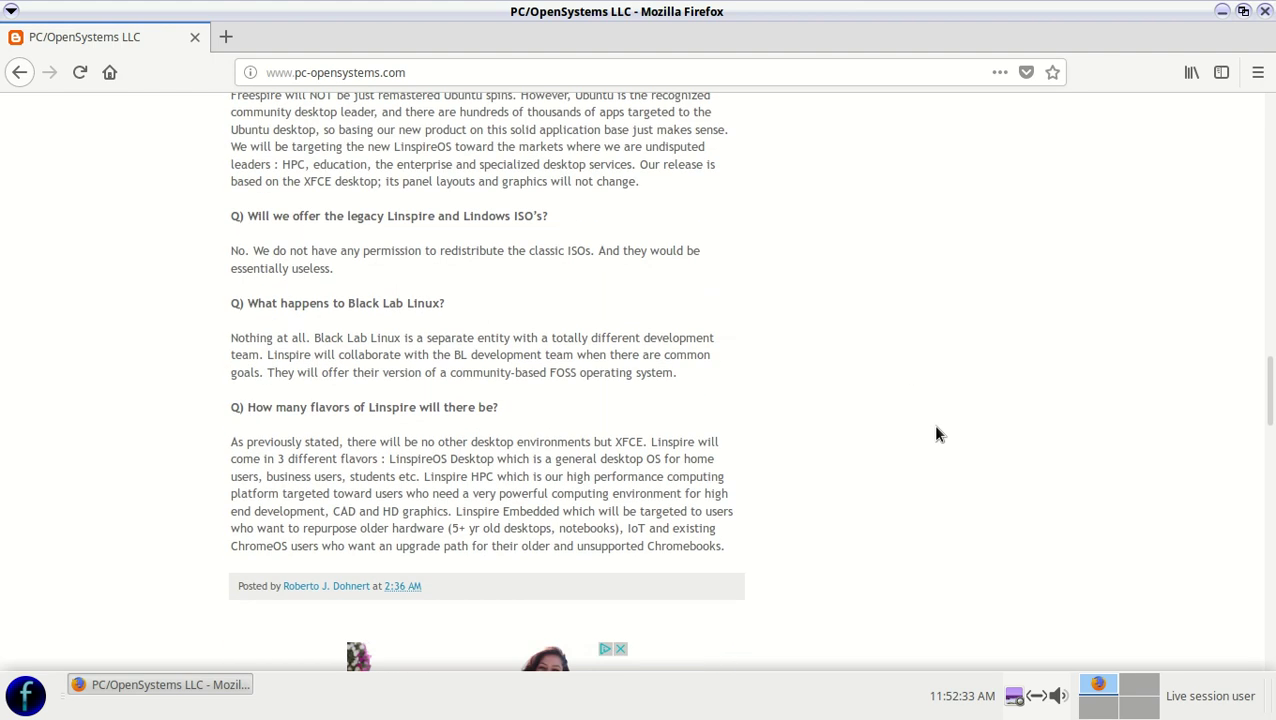
scroll(937, 433, "down", 1)
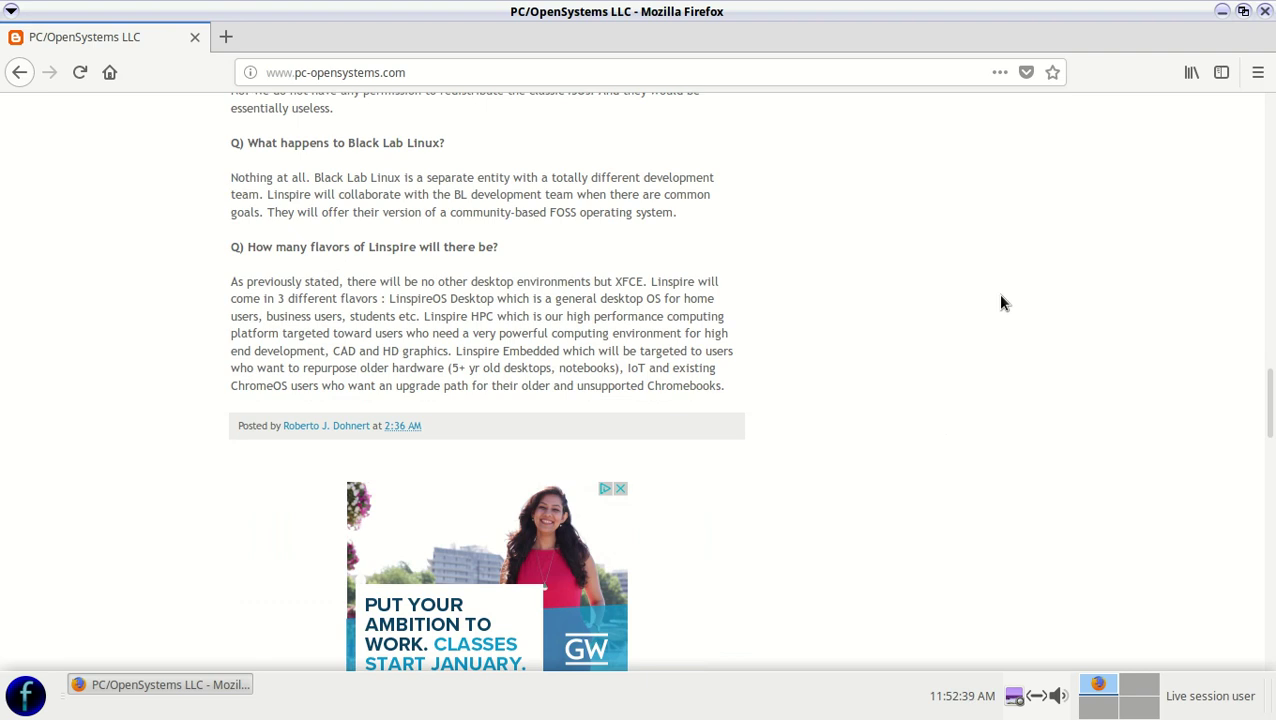
scroll(968, 477, "up", 6)
scroll(968, 483, "up", 20)
scroll(1024, 472, "up", 17)
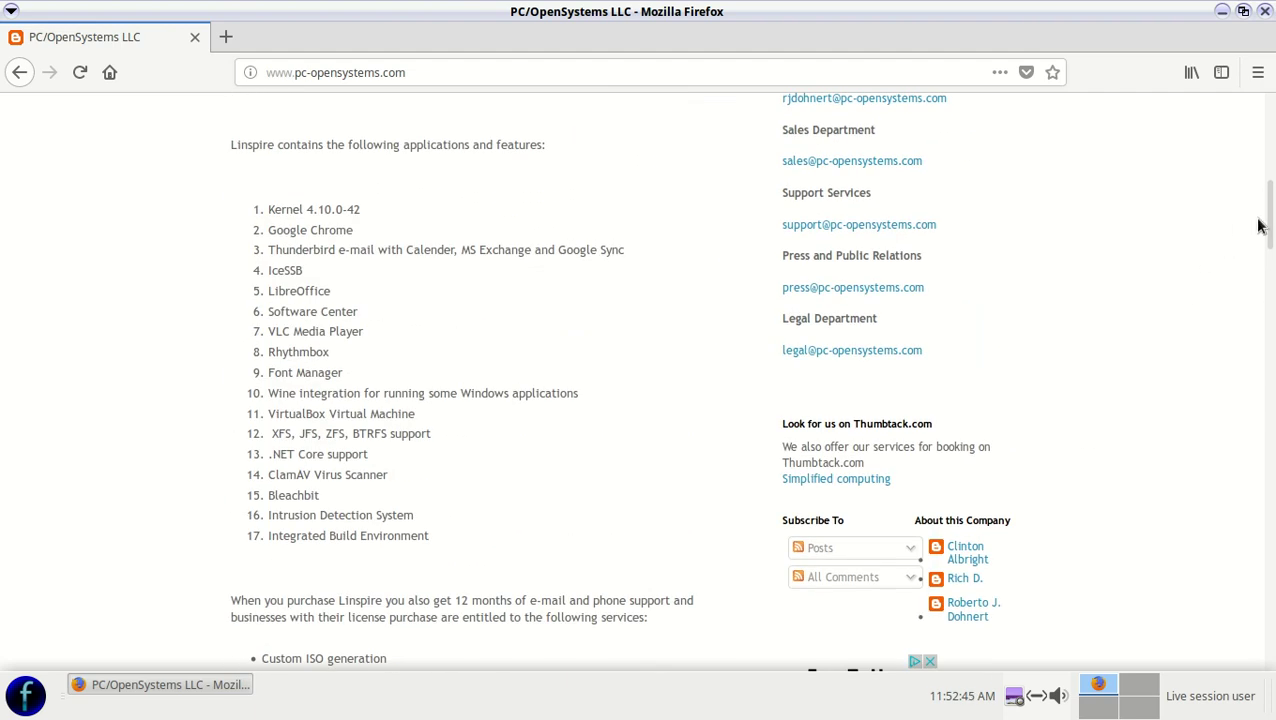
scroll(1259, 224, "up", 16)
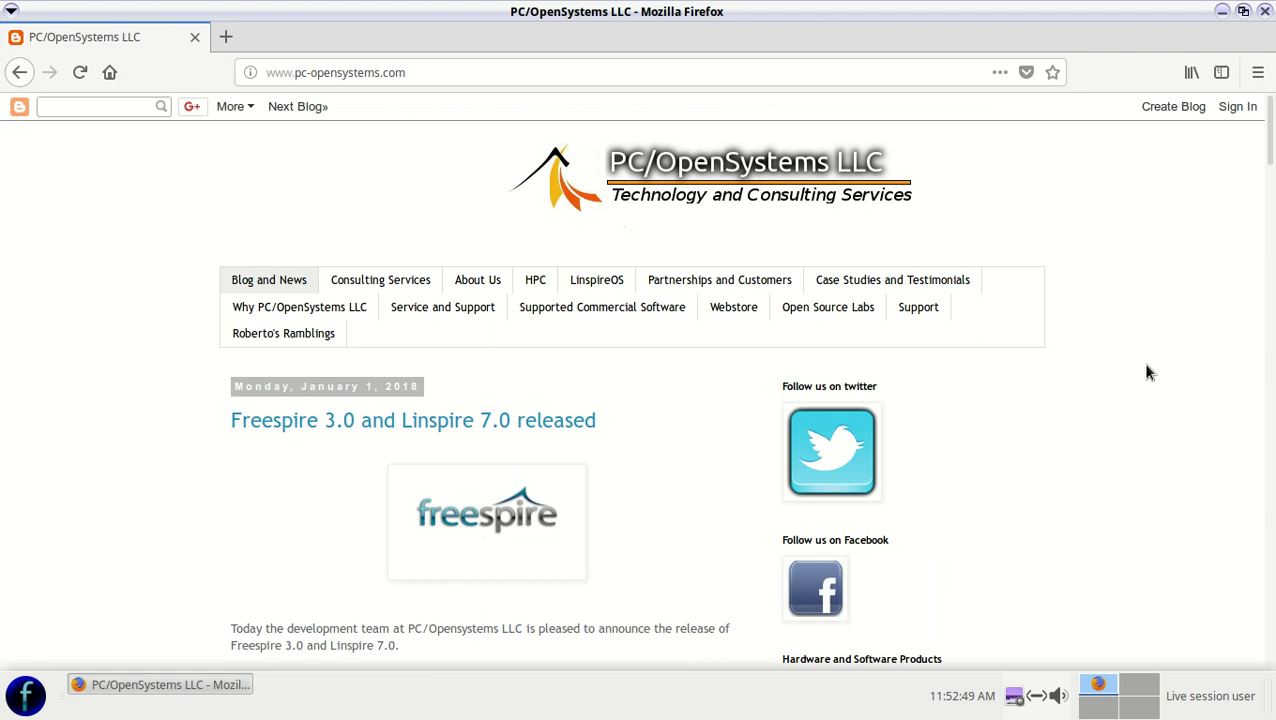
left_click(1221, 11)
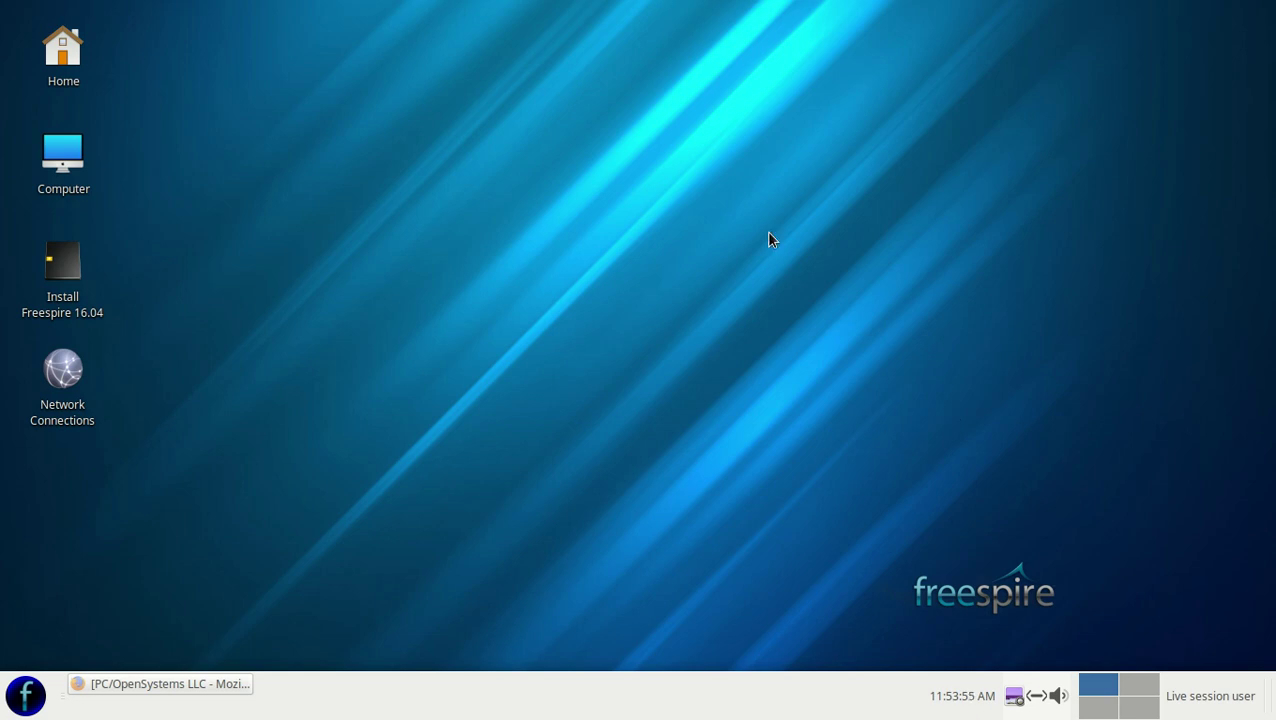
Step: Look through the application categories offered from the desktop, including Accessories, without launching anything
right_click(562, 104)
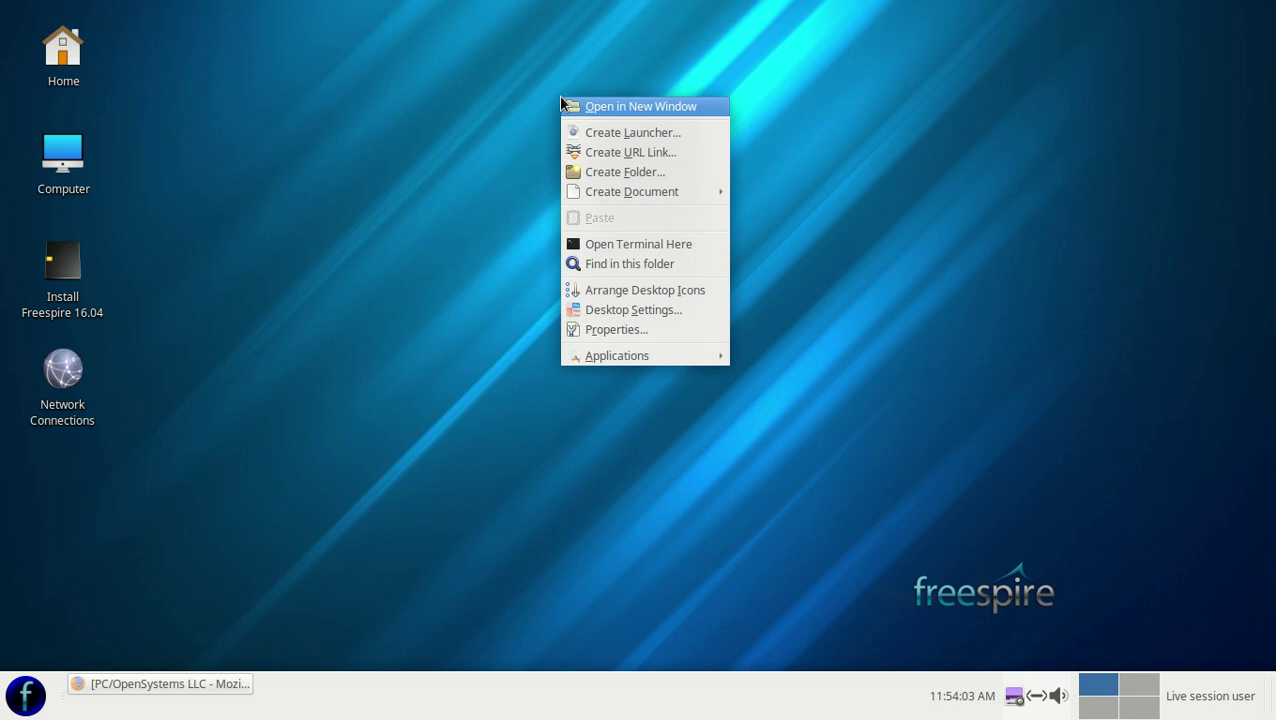
mouse_move(689, 356)
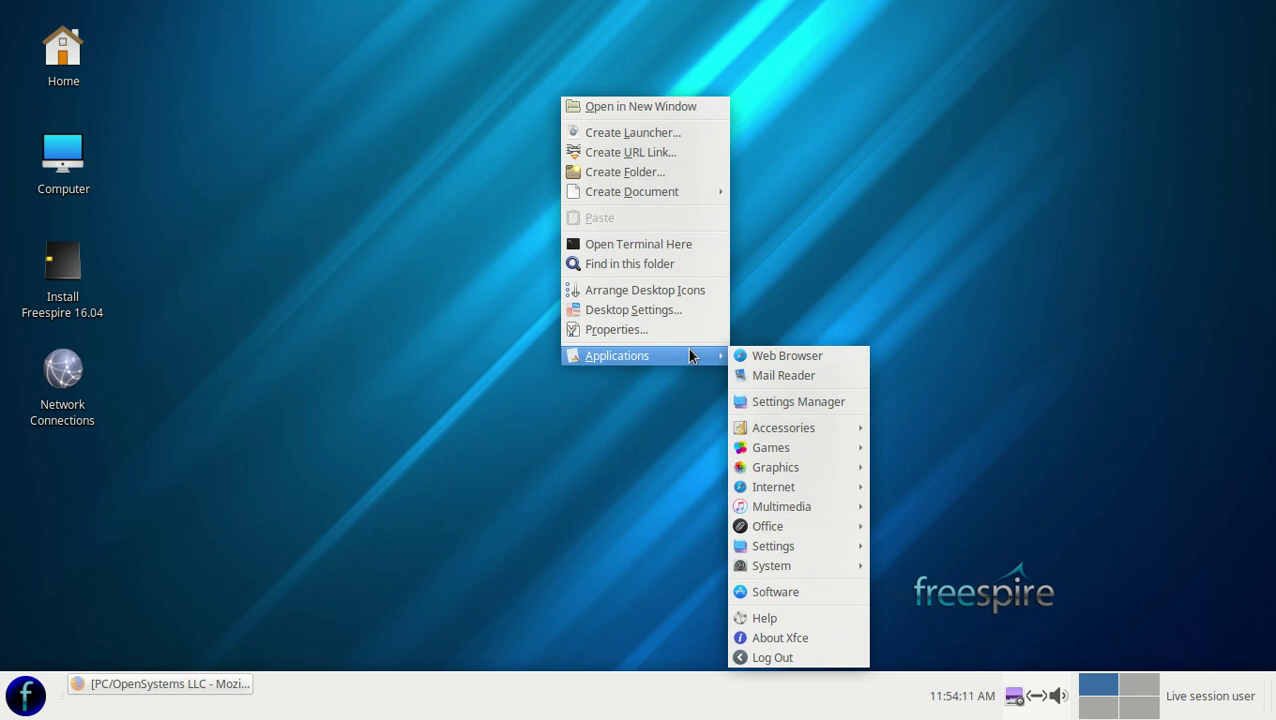
mouse_move(820, 438)
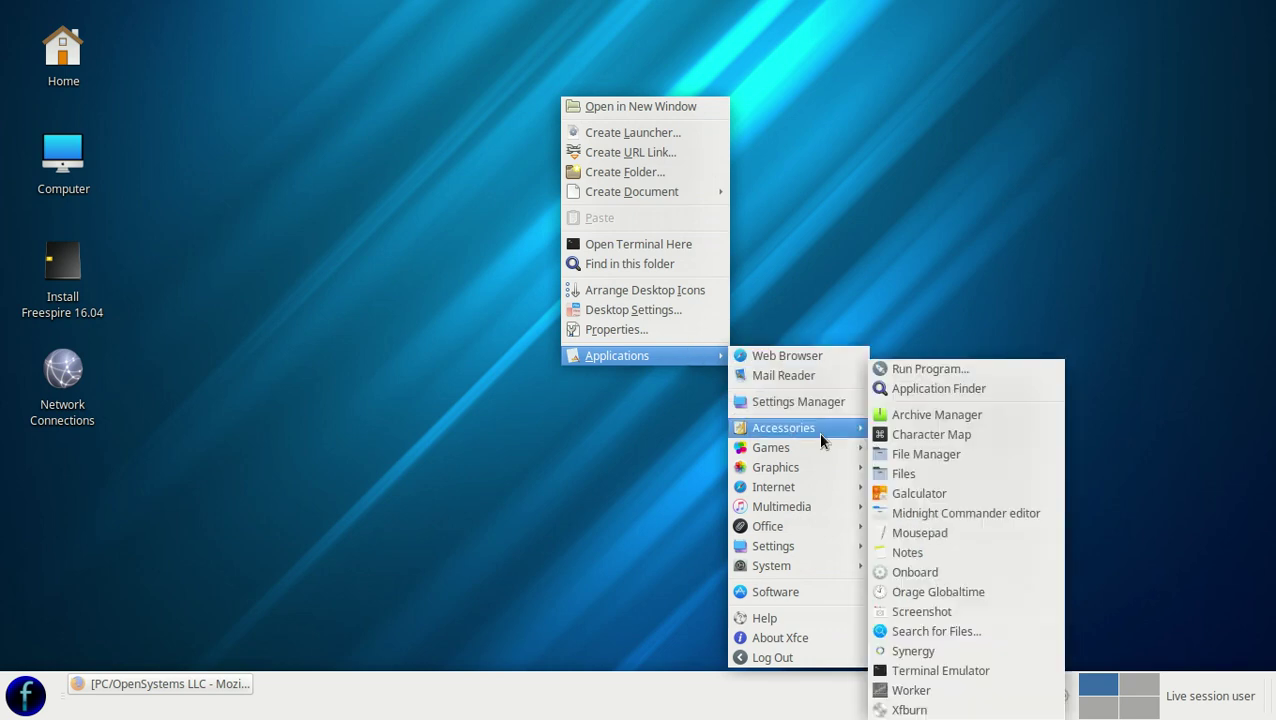
mouse_move(814, 504)
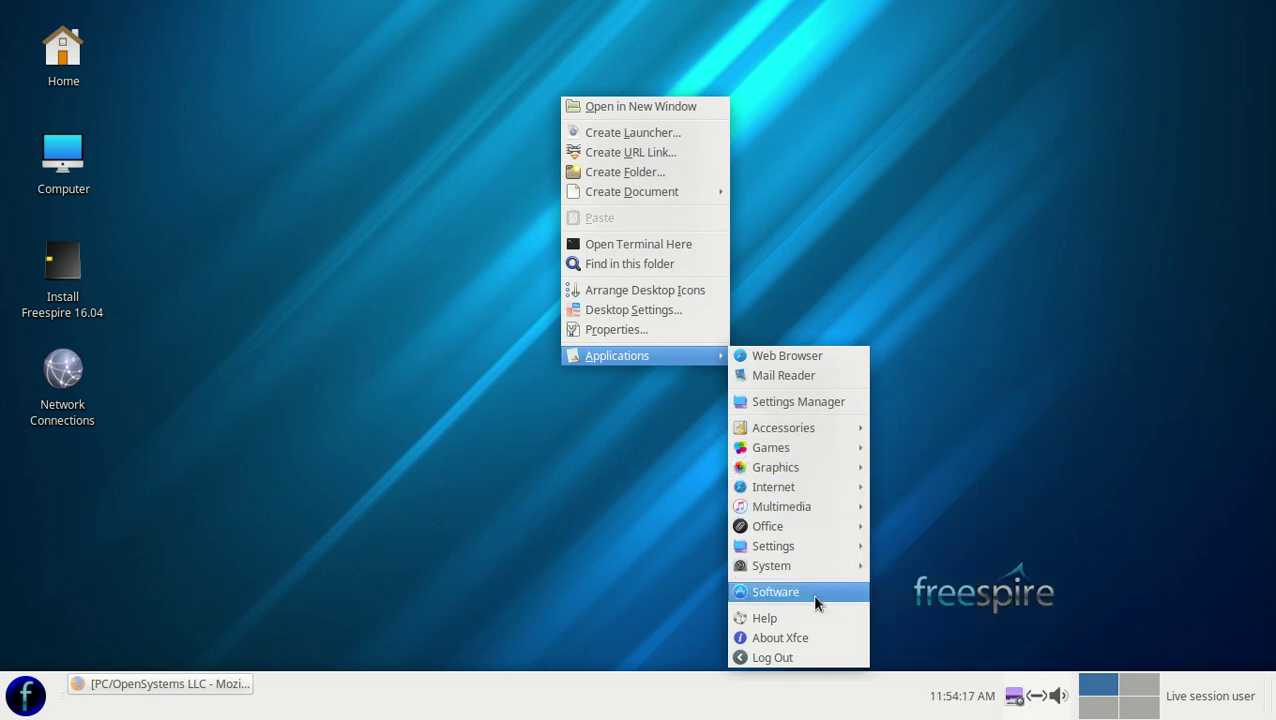
left_click(716, 172)
Step: Open the desktop settings, look through the wallpapers in the backdrops folder and close the settings
right_click(716, 172)
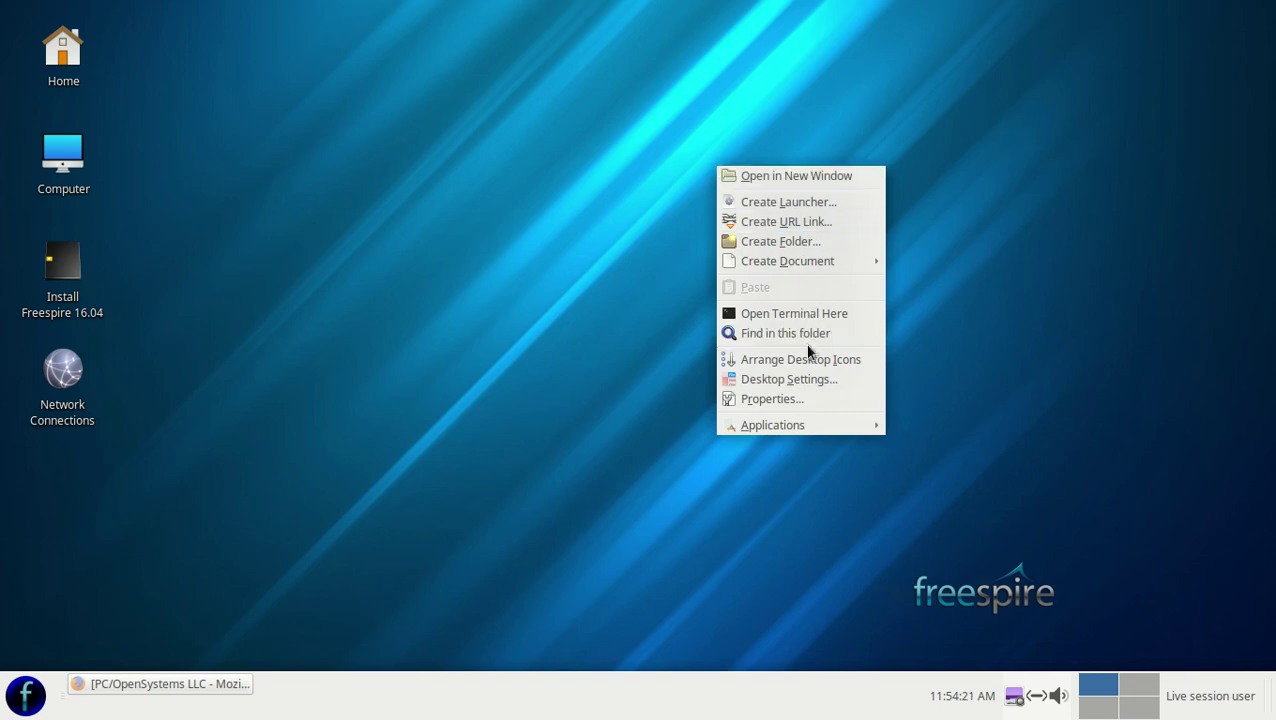
left_click(811, 380)
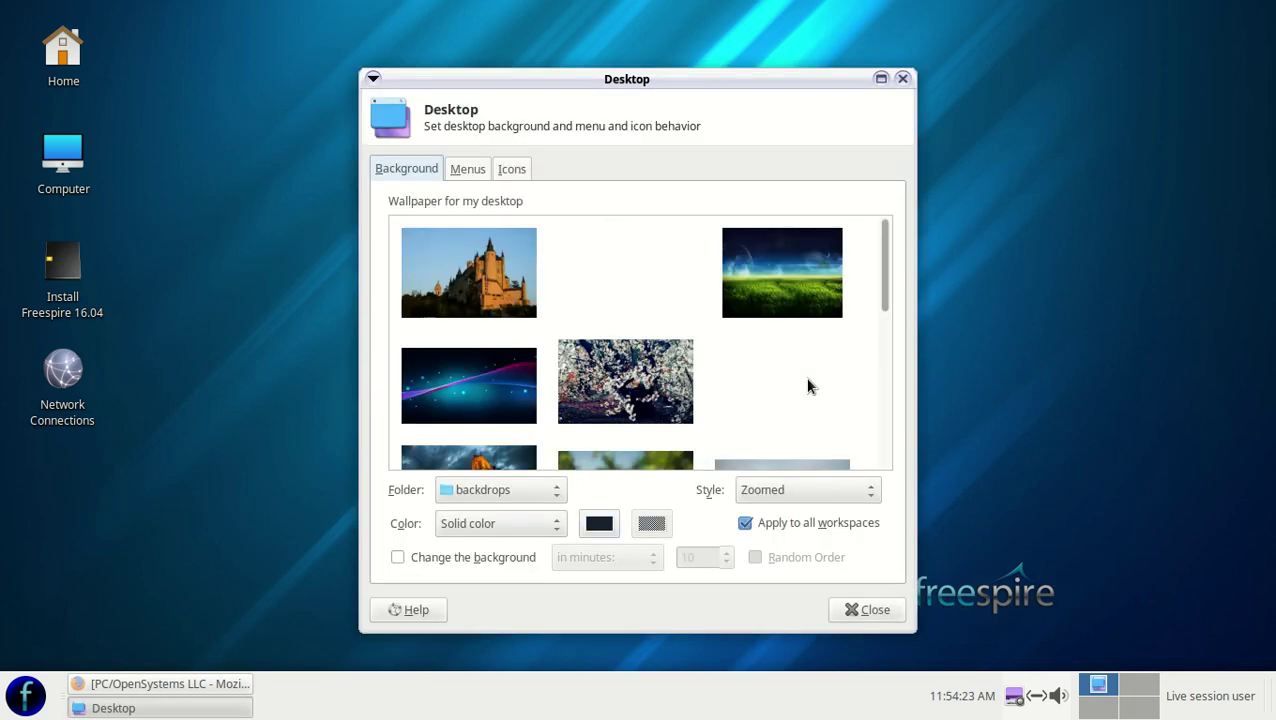
scroll(793, 368, "down", 5)
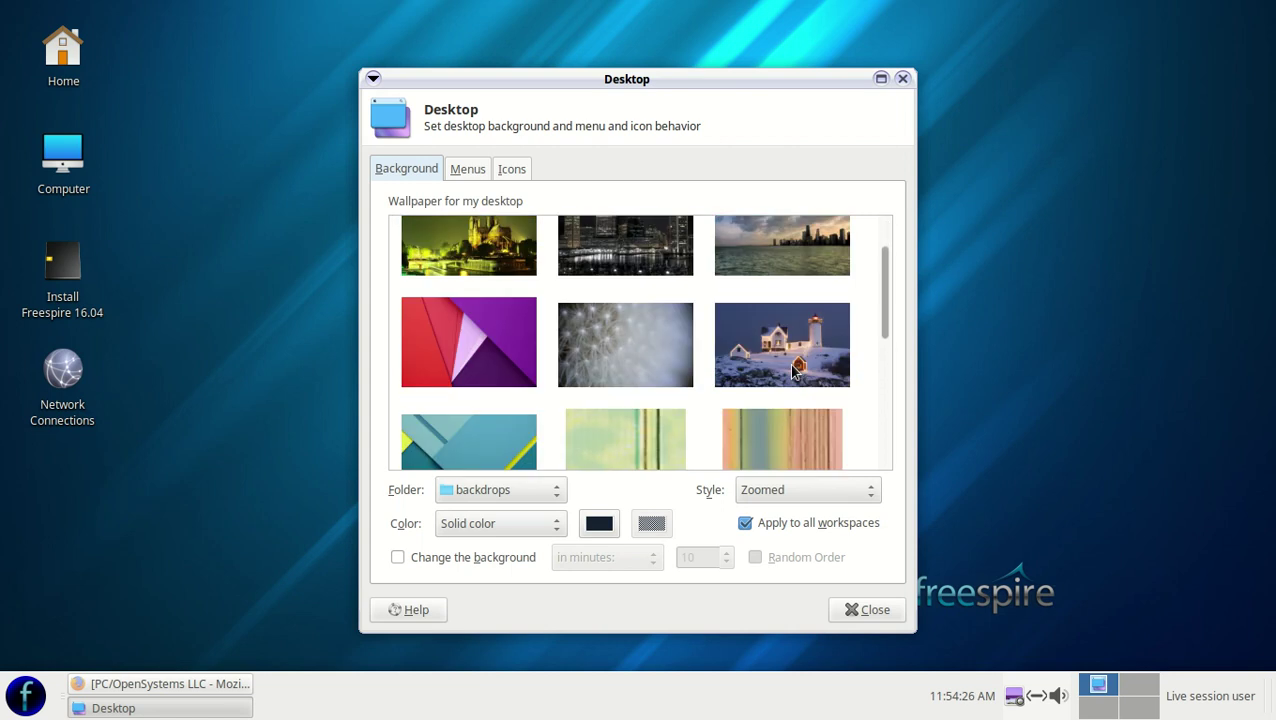
left_click(860, 612)
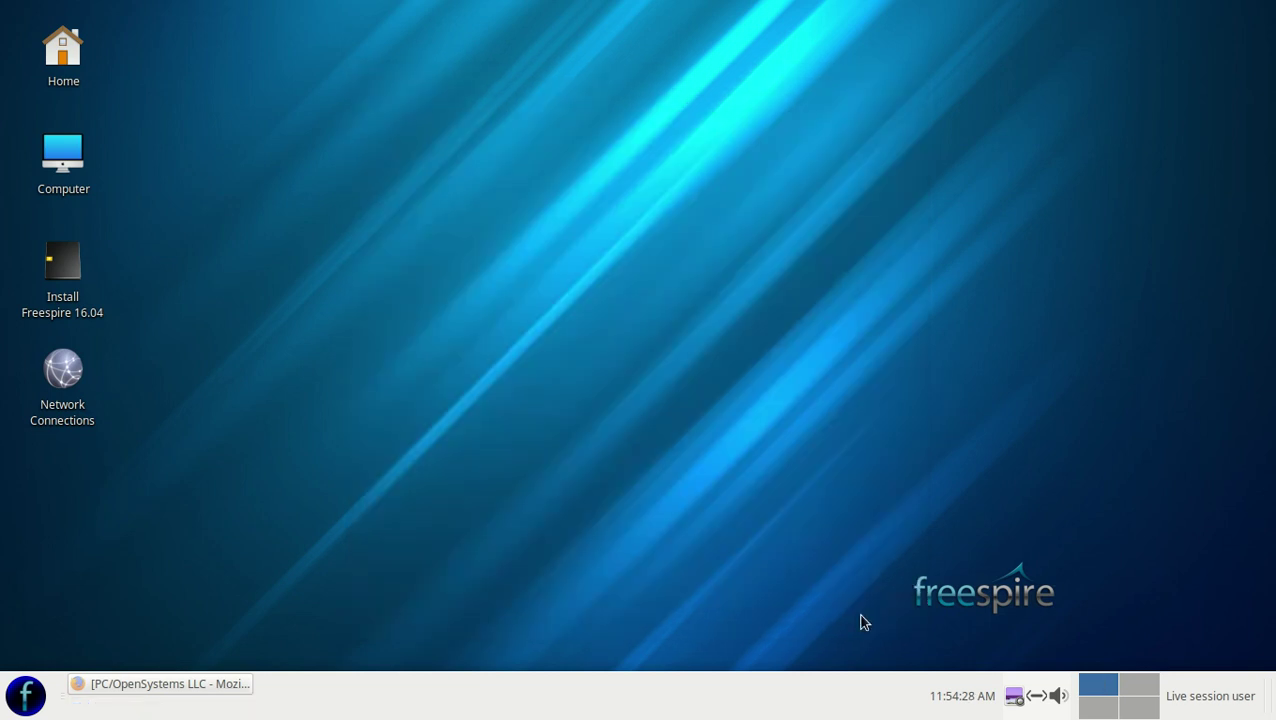
Step: Find the Trash Applet among the panel plugins by searching "tra", add it to the panel and test it by opening and closing the trash
right_click(855, 712)
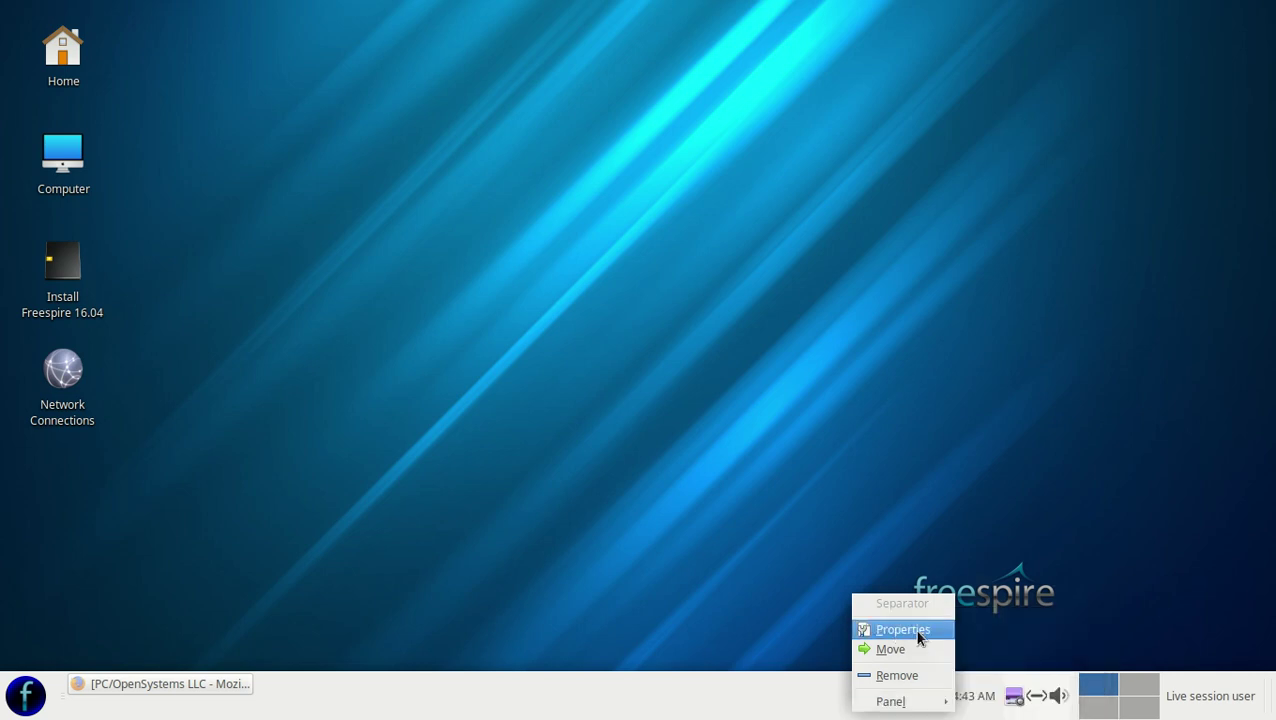
mouse_move(923, 700)
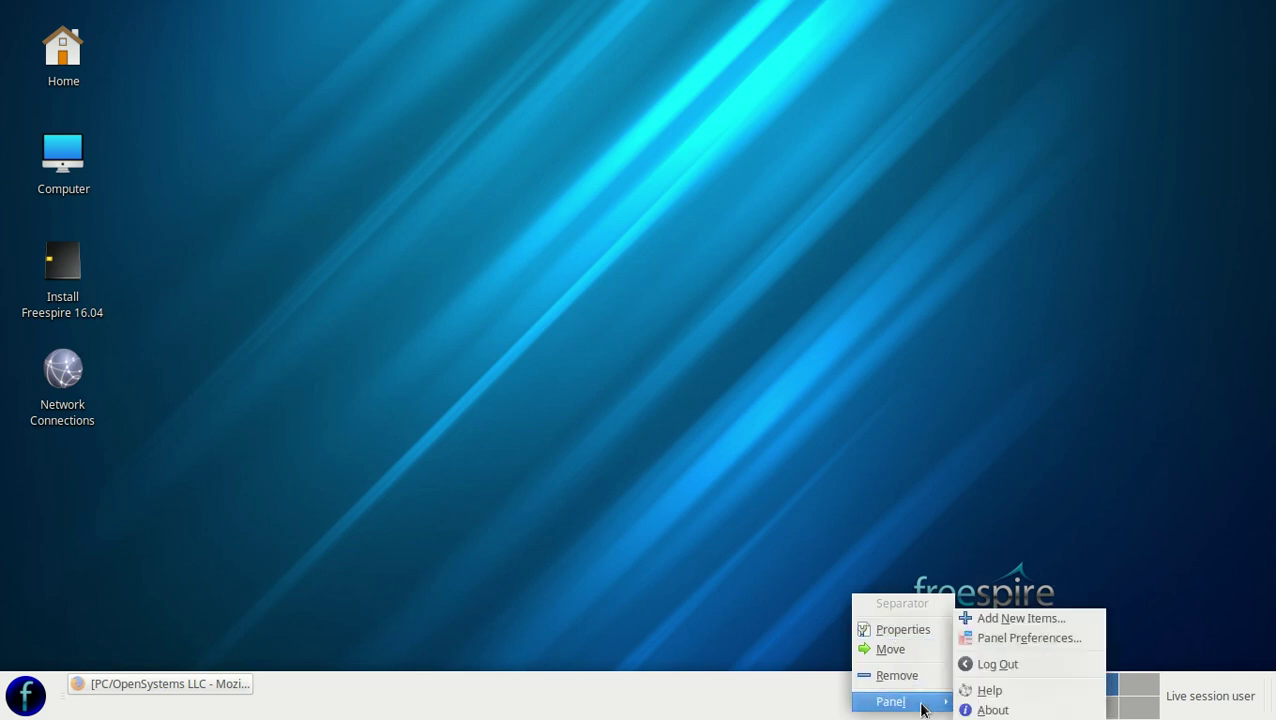
left_click(1036, 616)
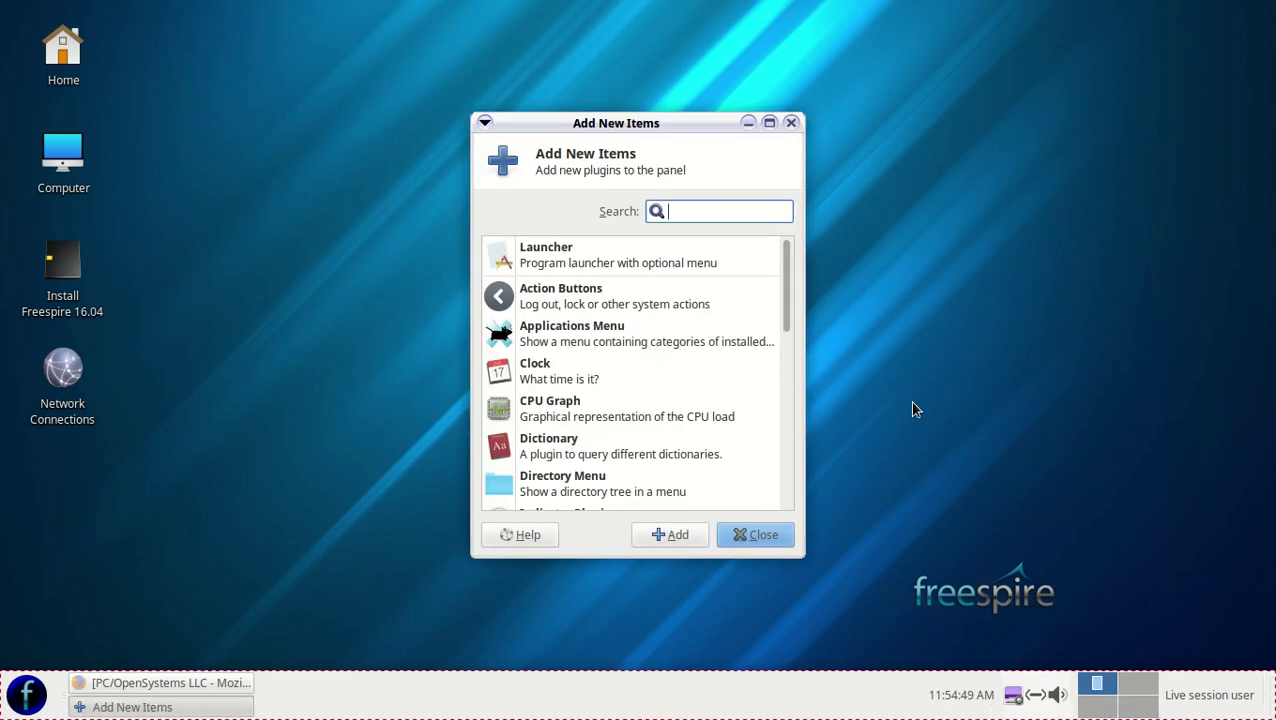
scroll(654, 346, "down", 3)
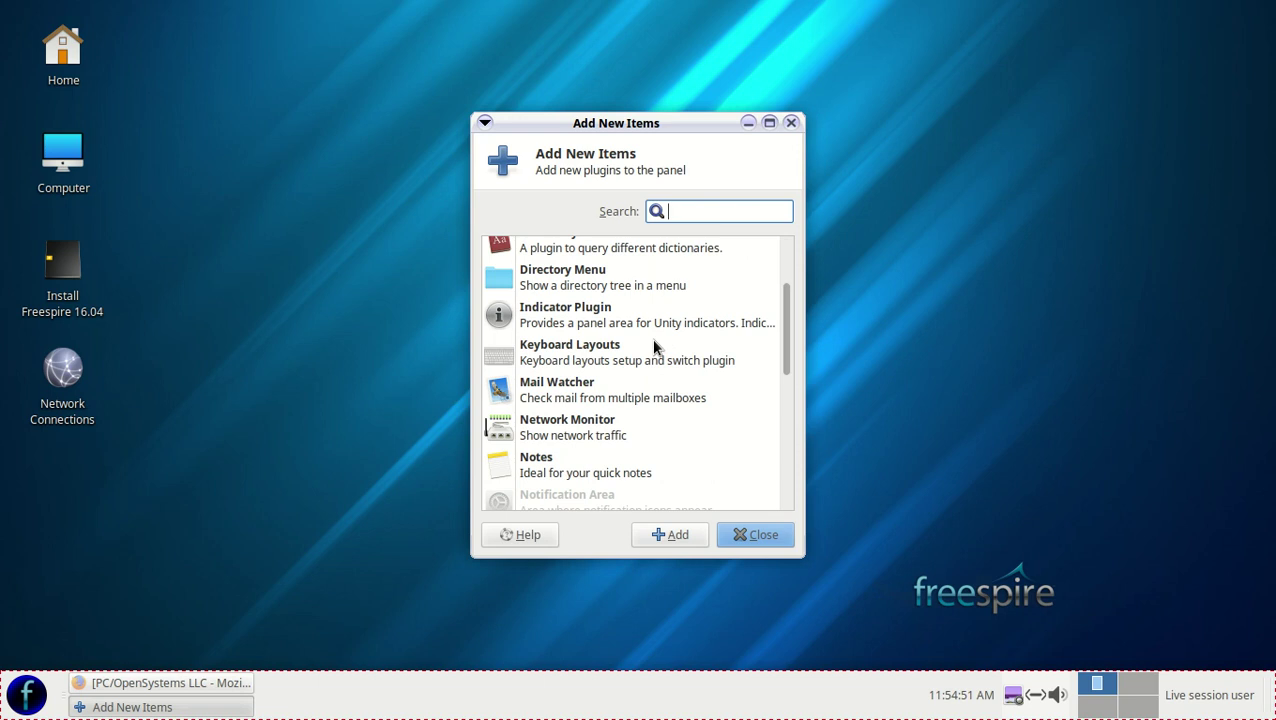
scroll(654, 346, "down", 4)
scroll(654, 346, "down", 5)
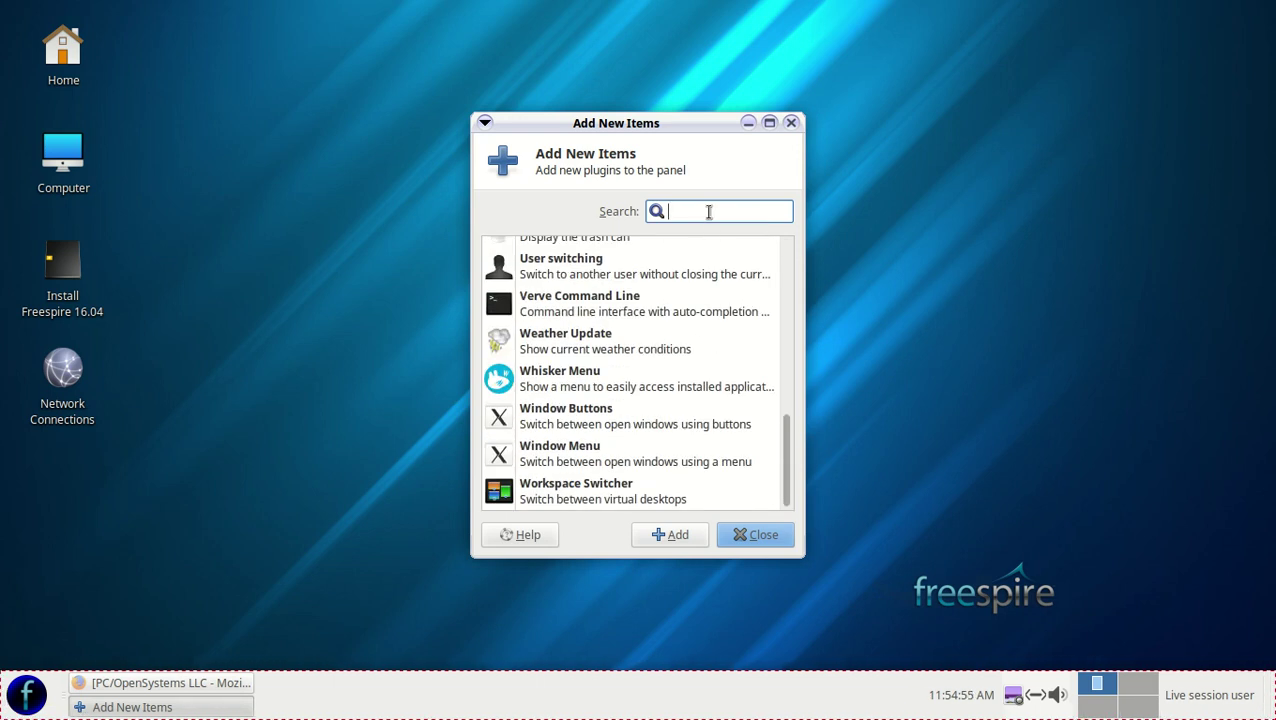
type("tra")
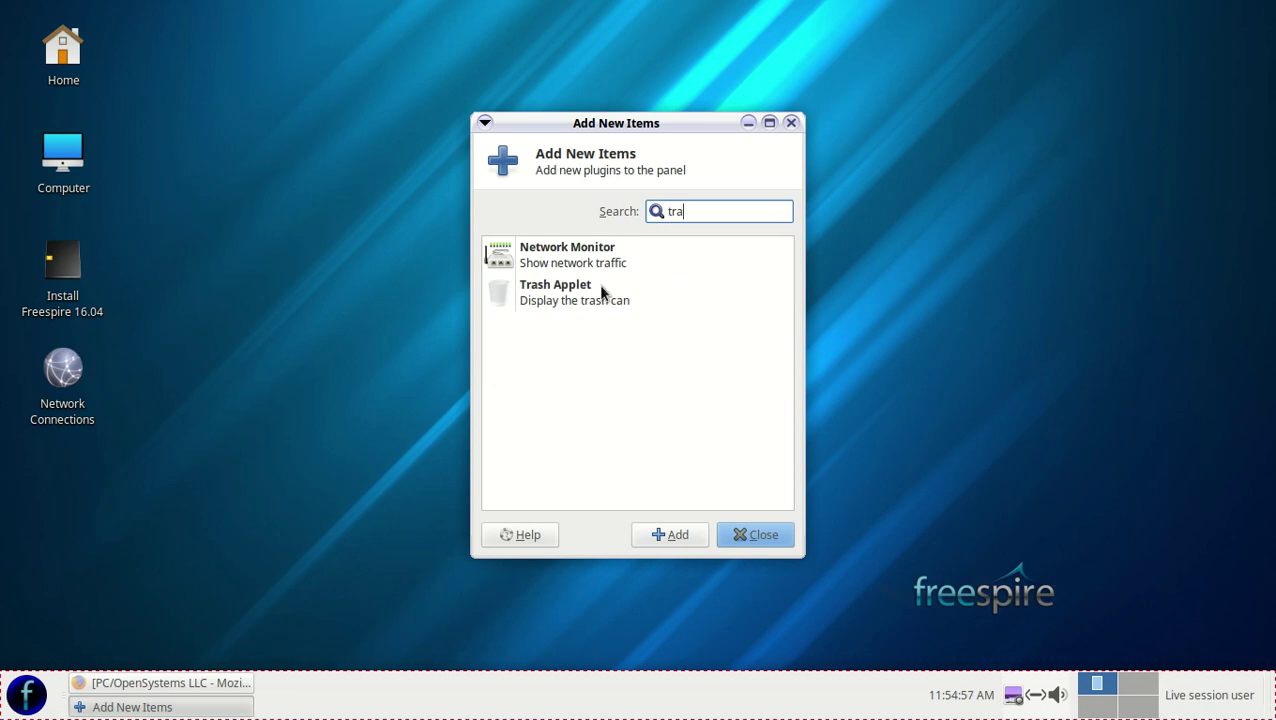
left_click(620, 287)
left_click(656, 534)
left_click(752, 534)
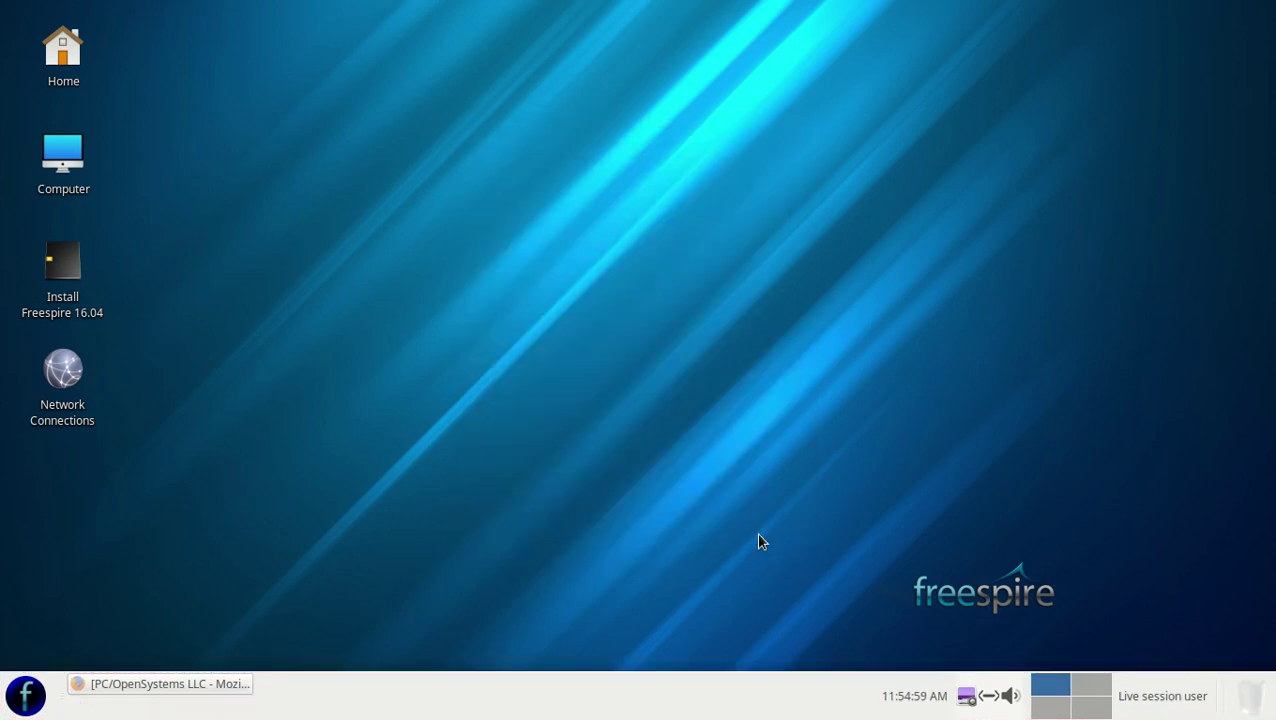
left_click(1244, 698)
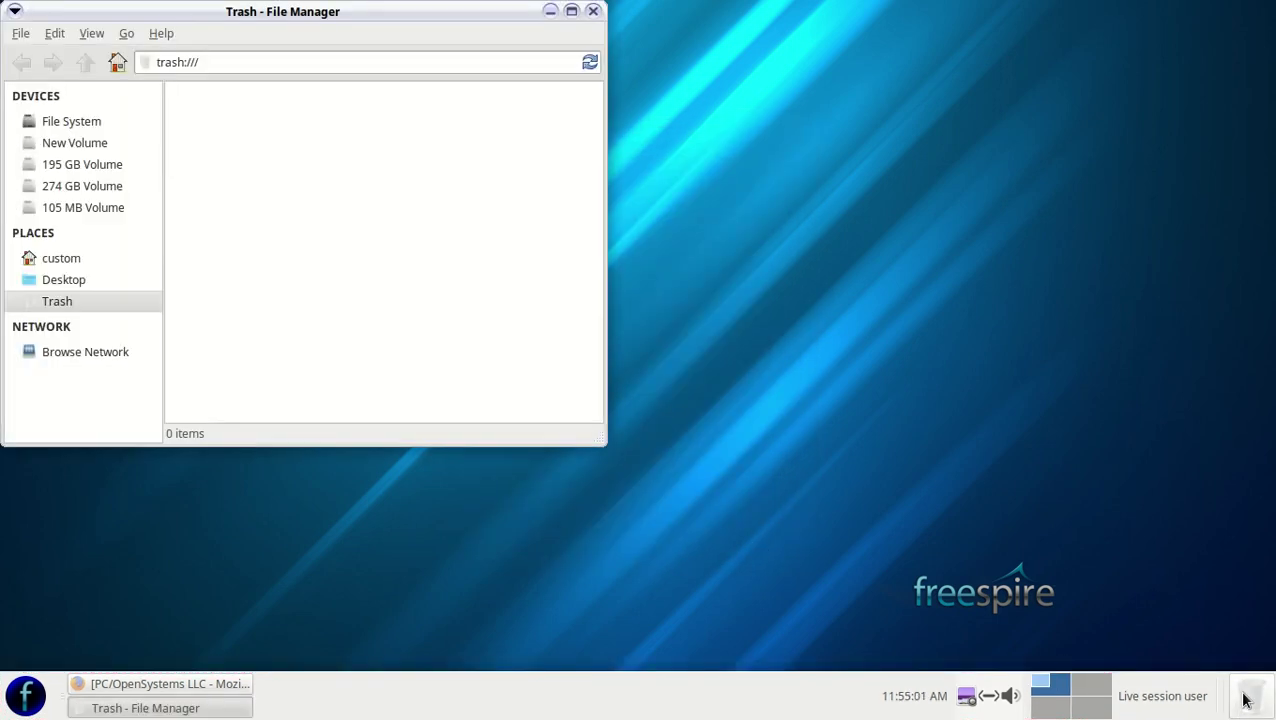
left_click(593, 11)
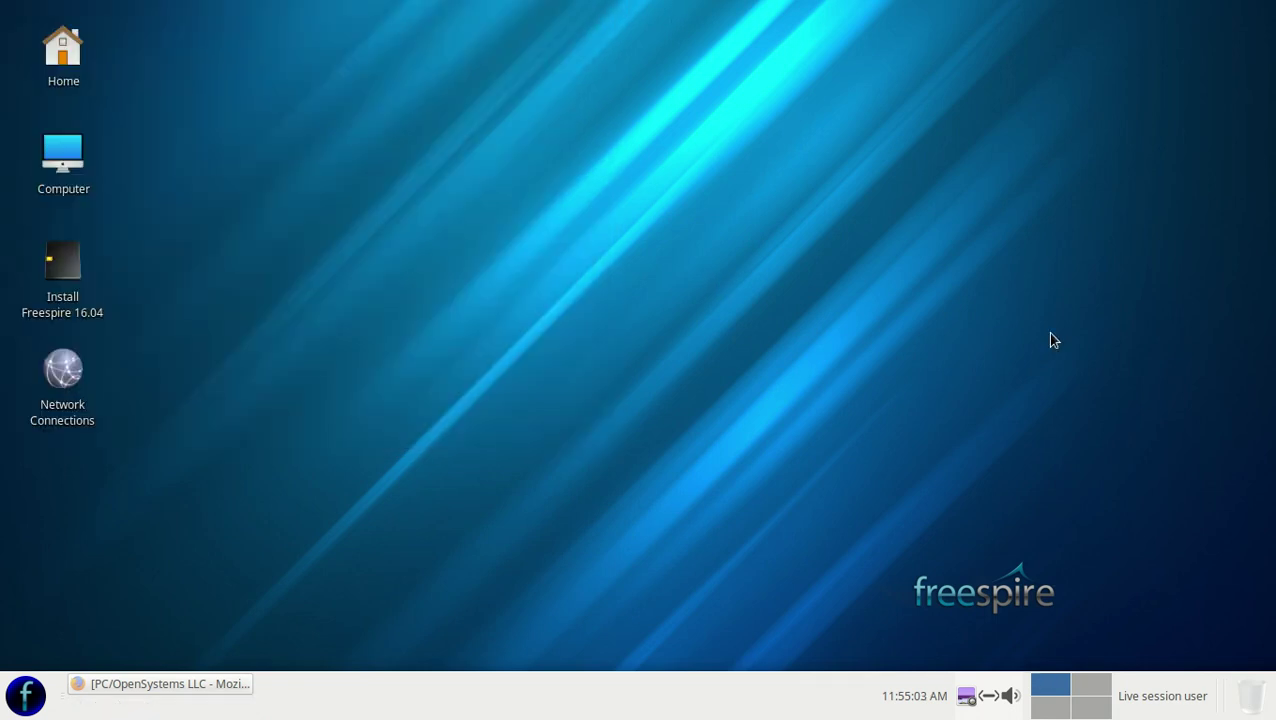
Step: Remove the Trash Applet from the panel and confirm the removal
right_click(1257, 698)
mouse_move(1254, 692)
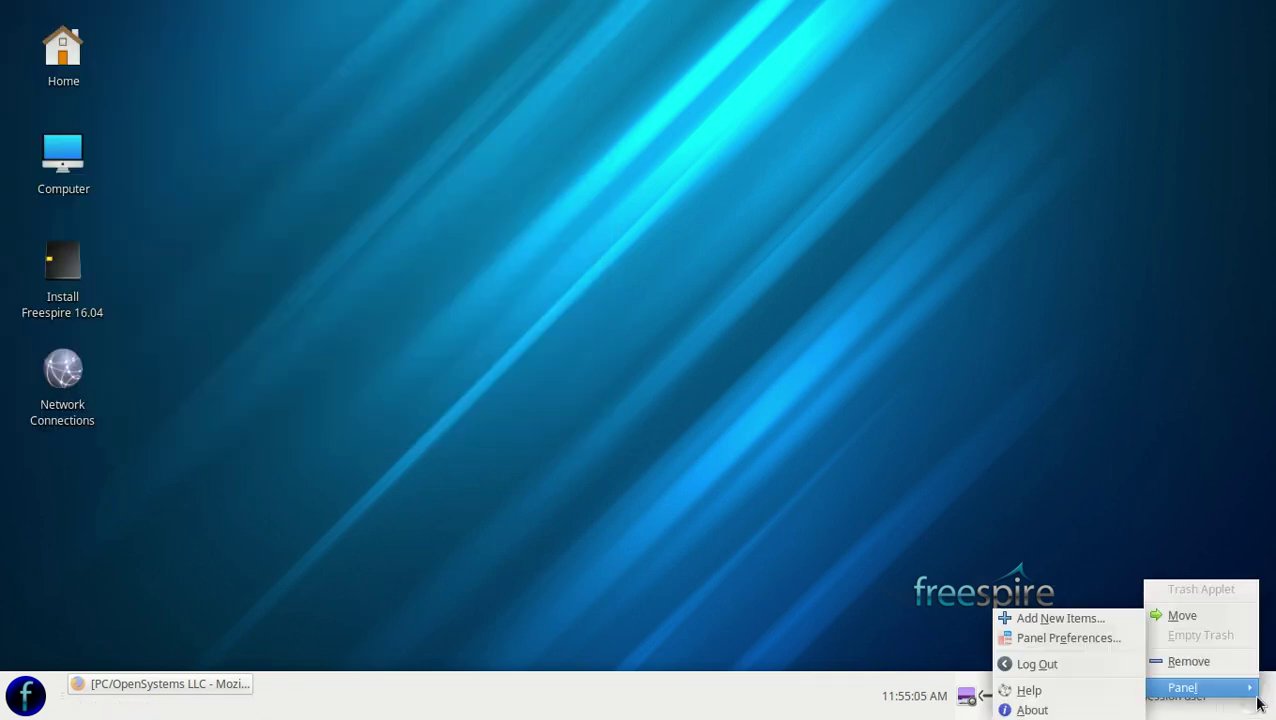
left_click(1193, 661)
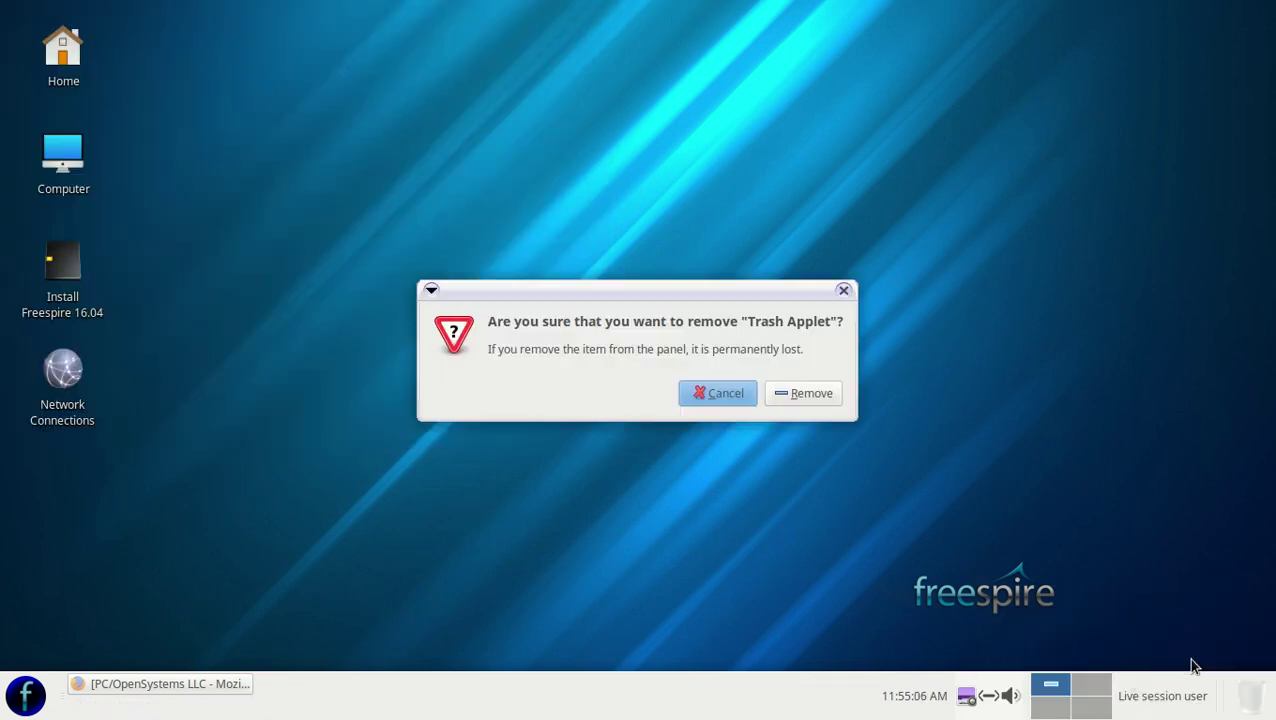
left_click(804, 390)
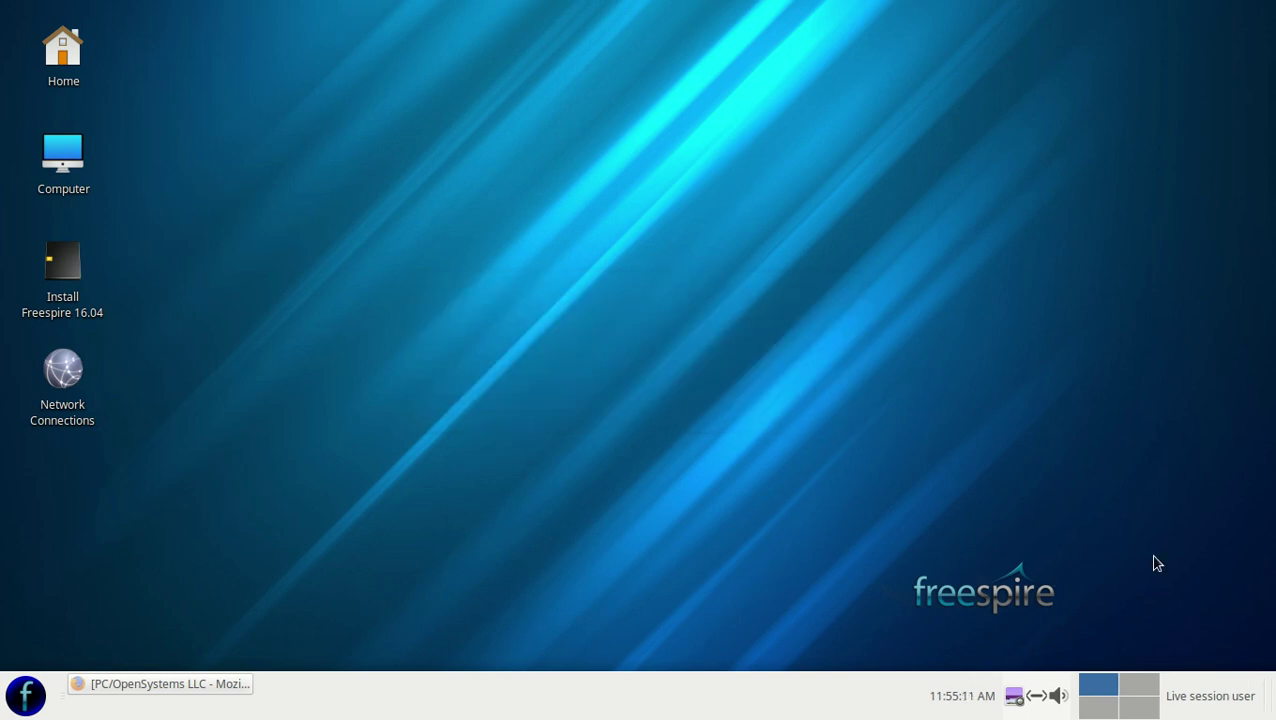
Step: Inspect the panel's session, sound and screen-recorder items, opening and closing the Volume Control window along the way
left_click(1208, 700)
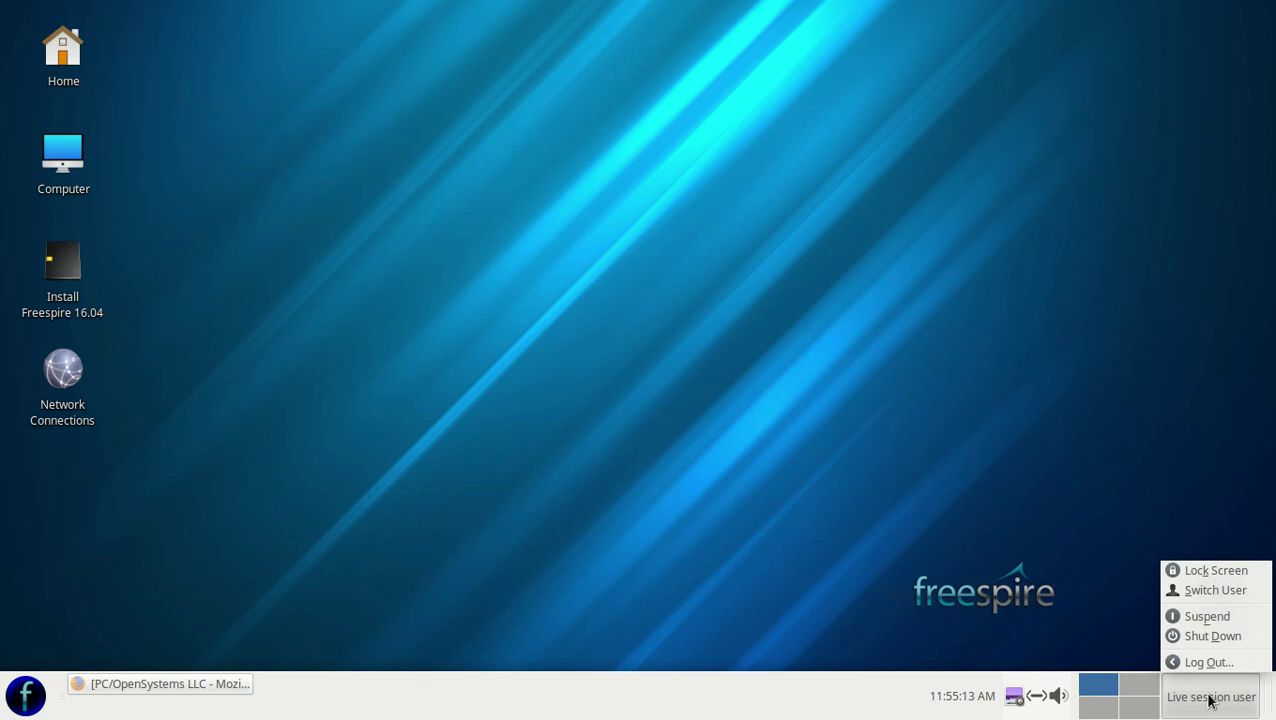
left_click(986, 456)
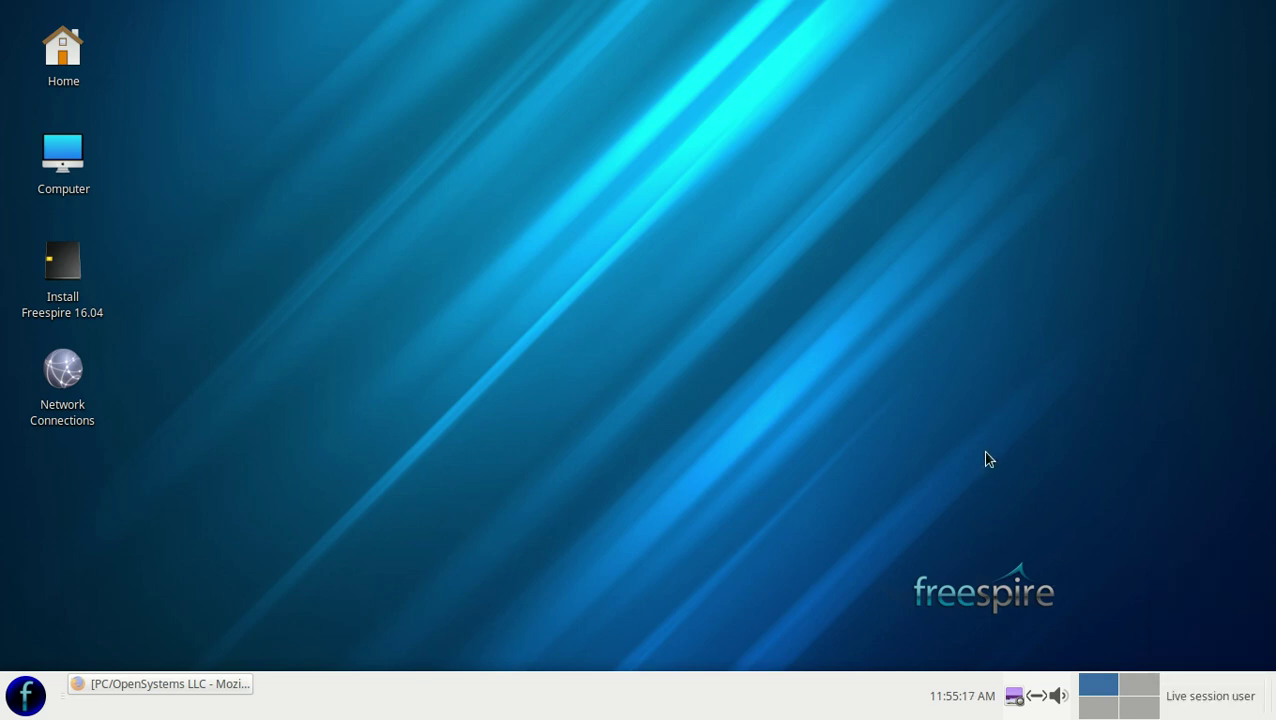
left_click(1063, 703)
left_click(1092, 660)
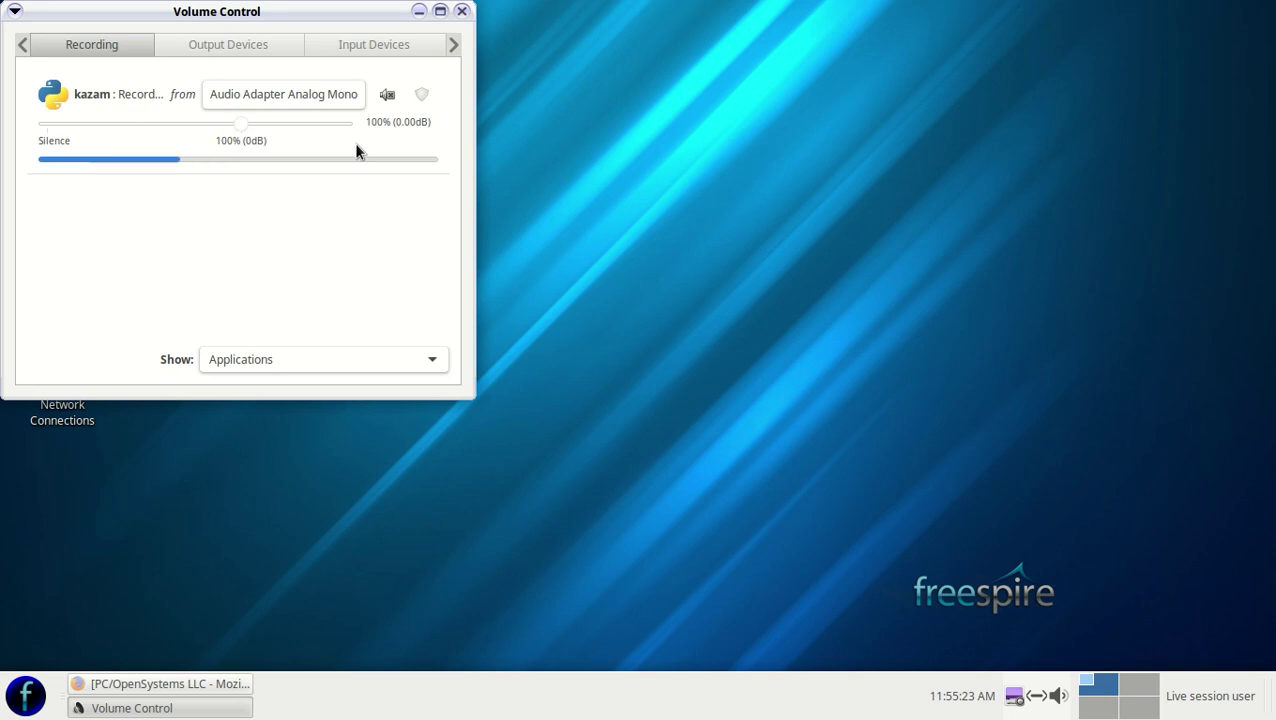
left_click(462, 12)
left_click(1016, 697)
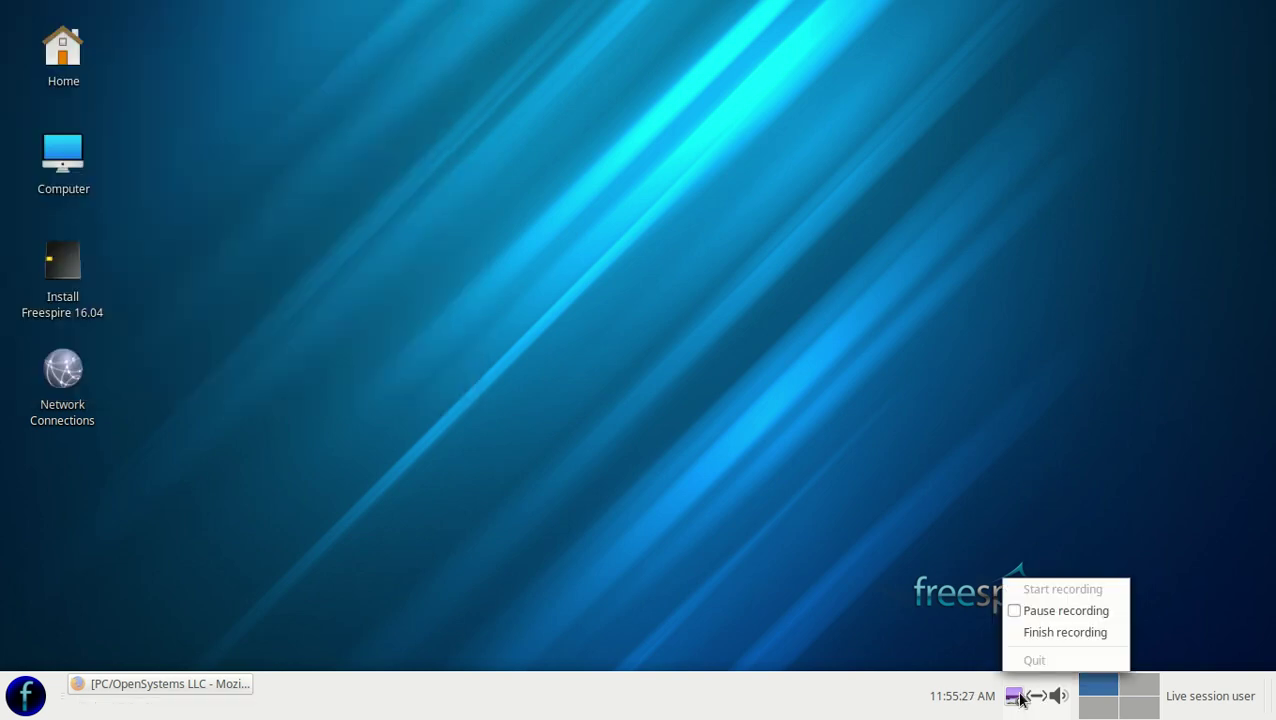
left_click(836, 466)
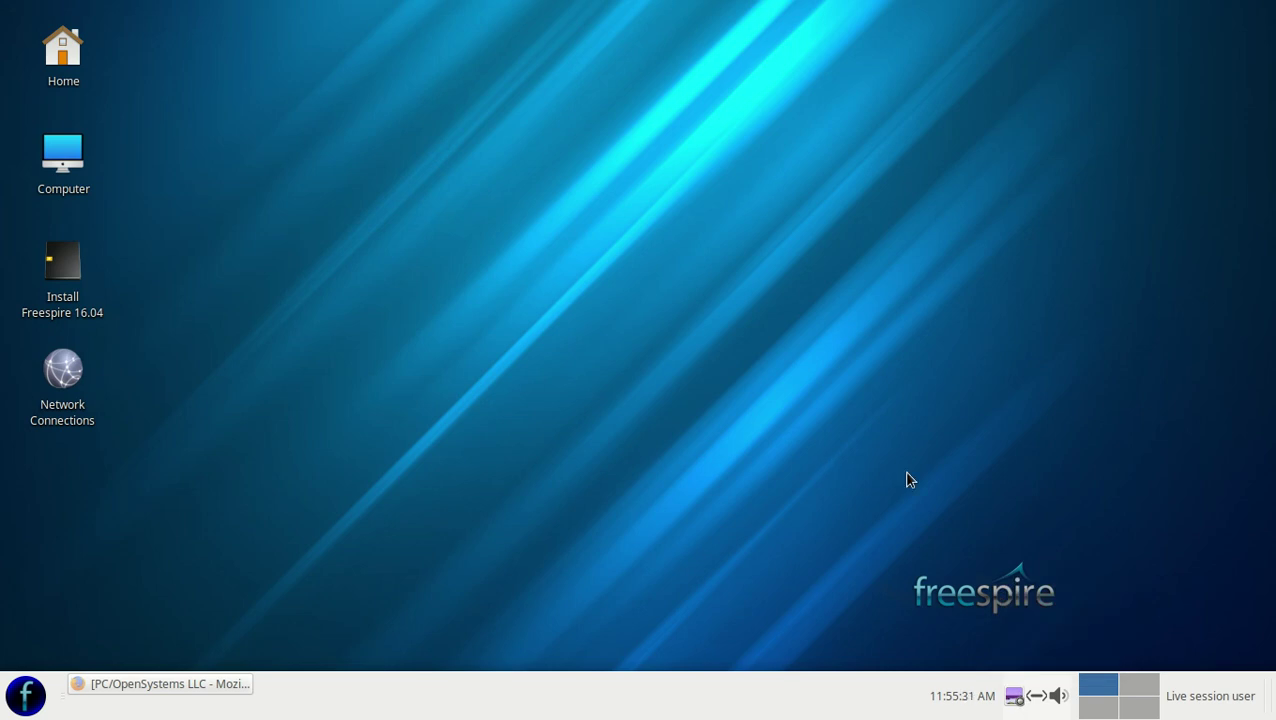
Step: Check the options of the panel separator, then restore the Firefox window and minimize it again
right_click(677, 703)
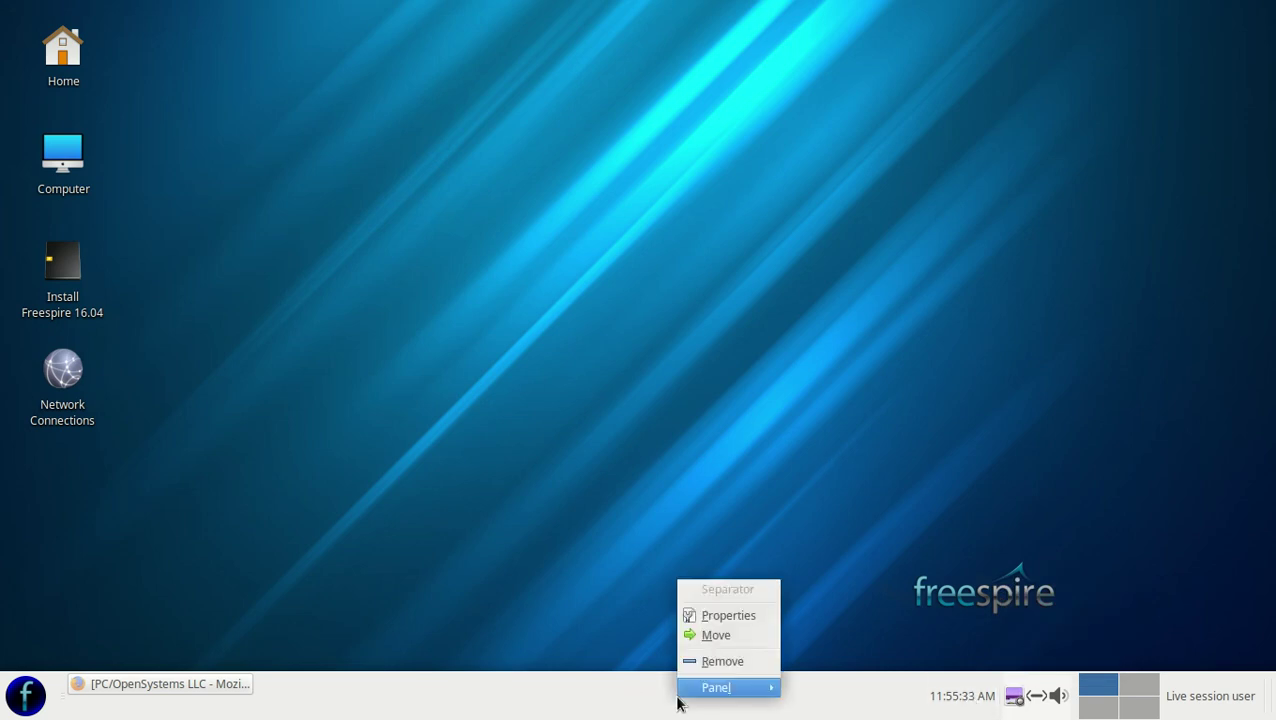
left_click(488, 466)
left_click(225, 690)
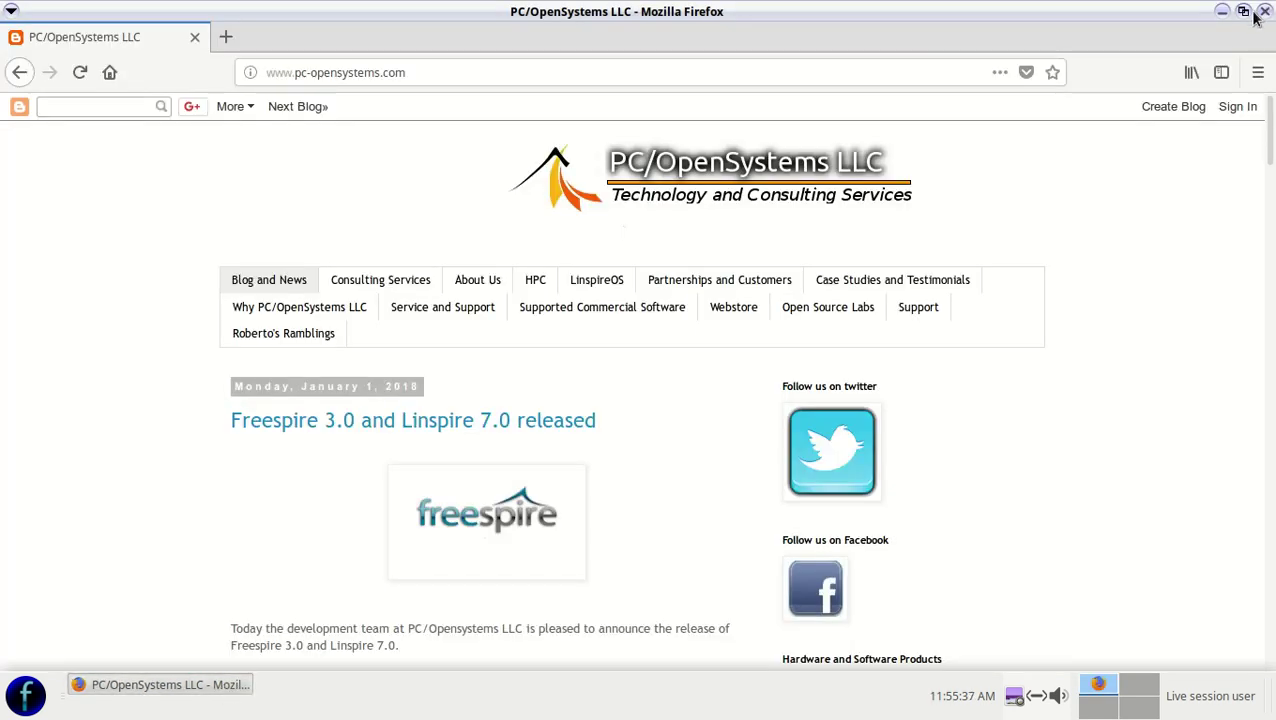
left_click(1221, 12)
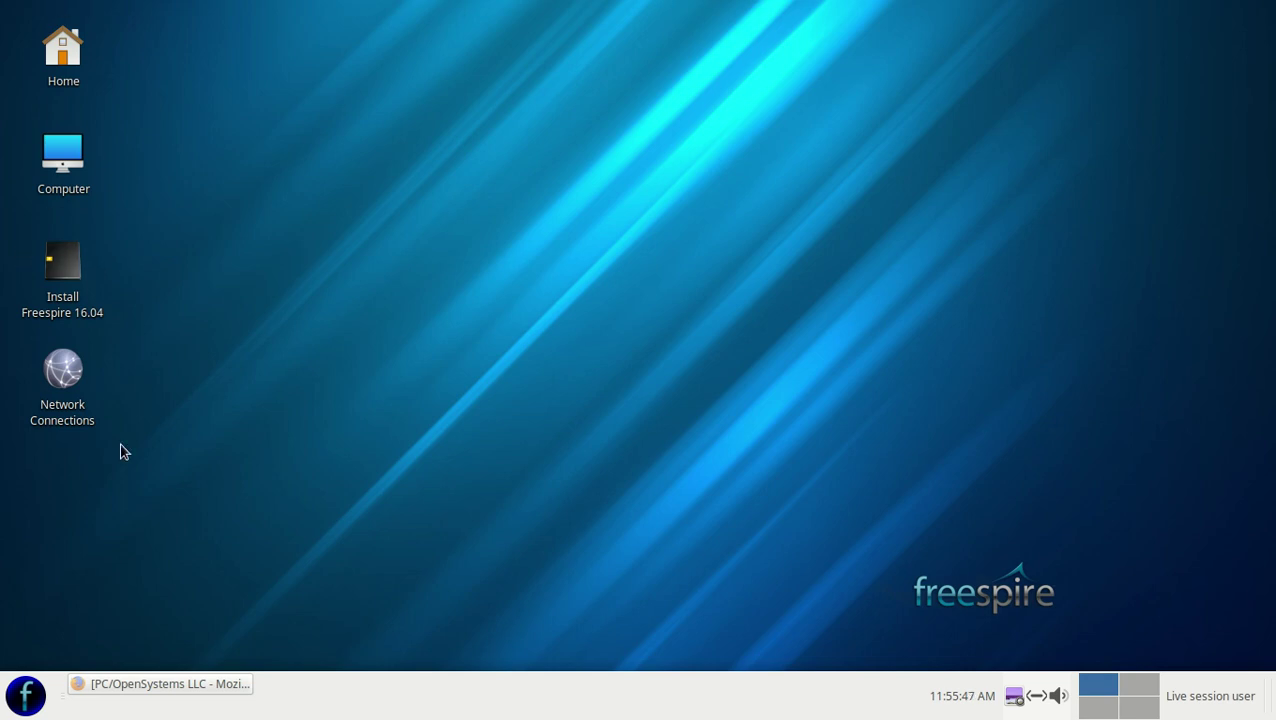
Step: Open the Home folder from the desktop, move its window nearer the middle of the screen and close it
double_click(70, 66)
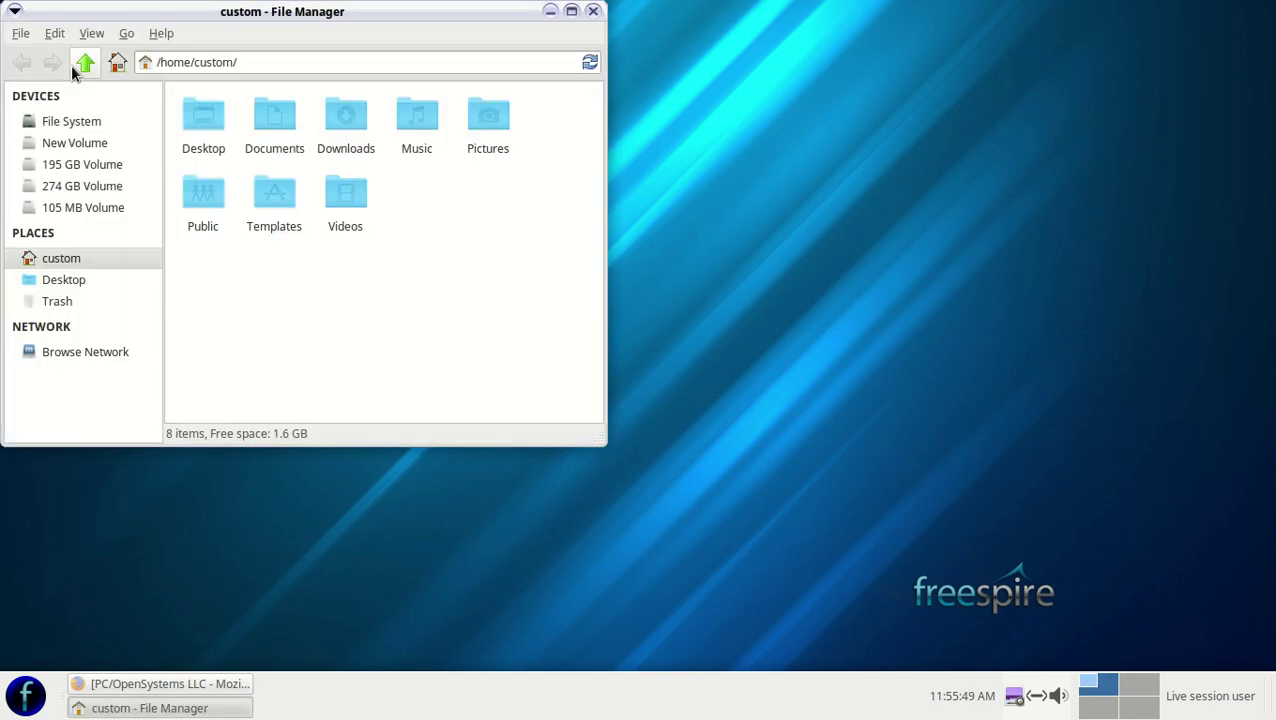
left_click_drag(358, 18, 576, 40)
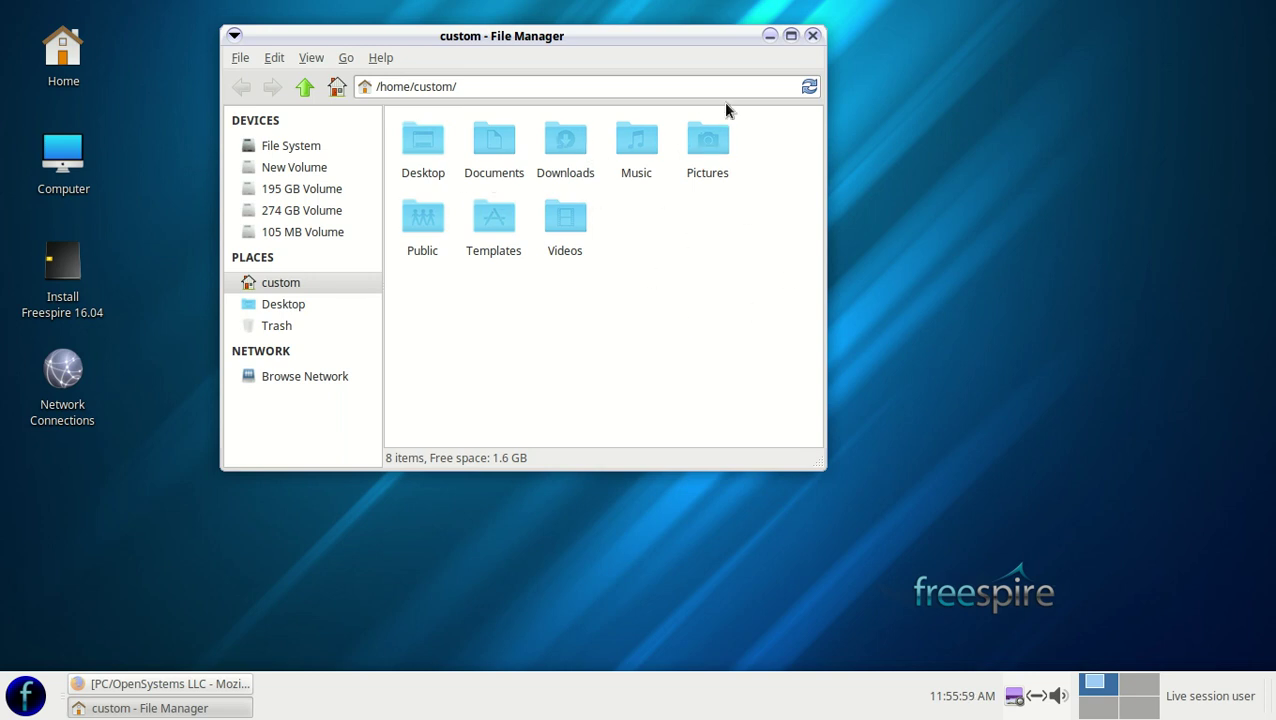
left_click(813, 36)
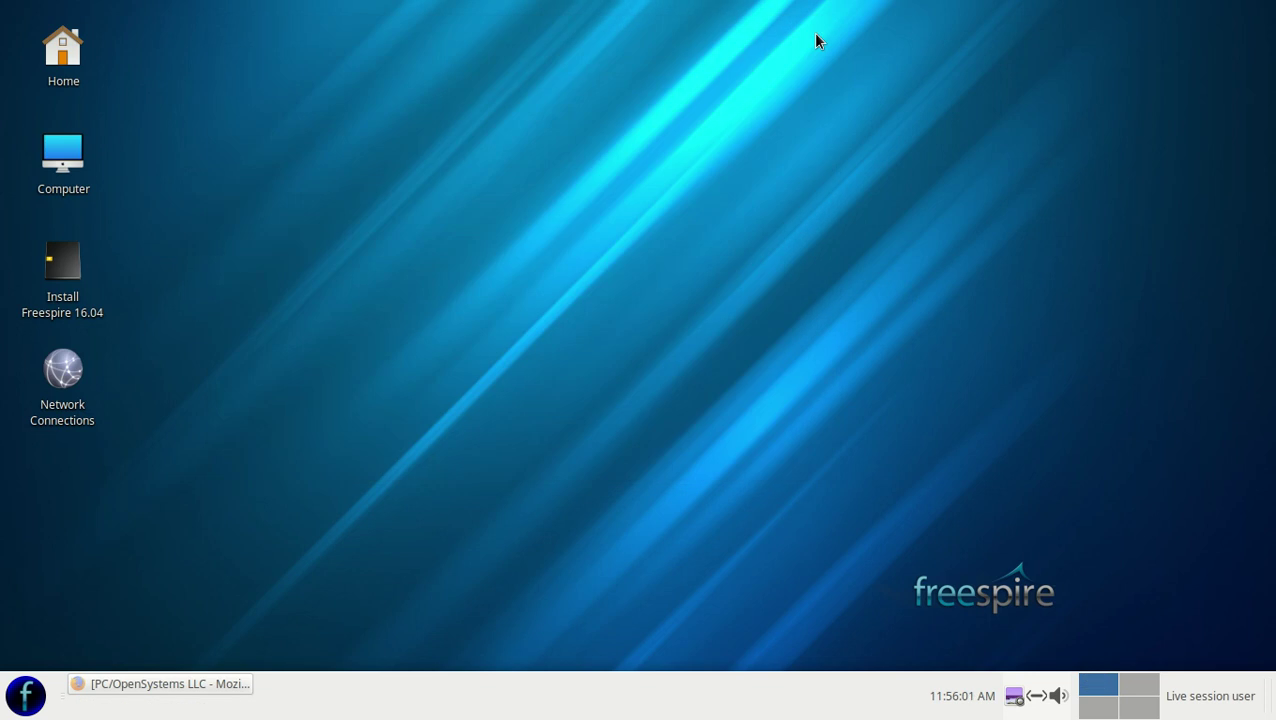
Step: Look through the applications listed under Accessories, Games, Graphics and Internet without launching any
left_click(30, 702)
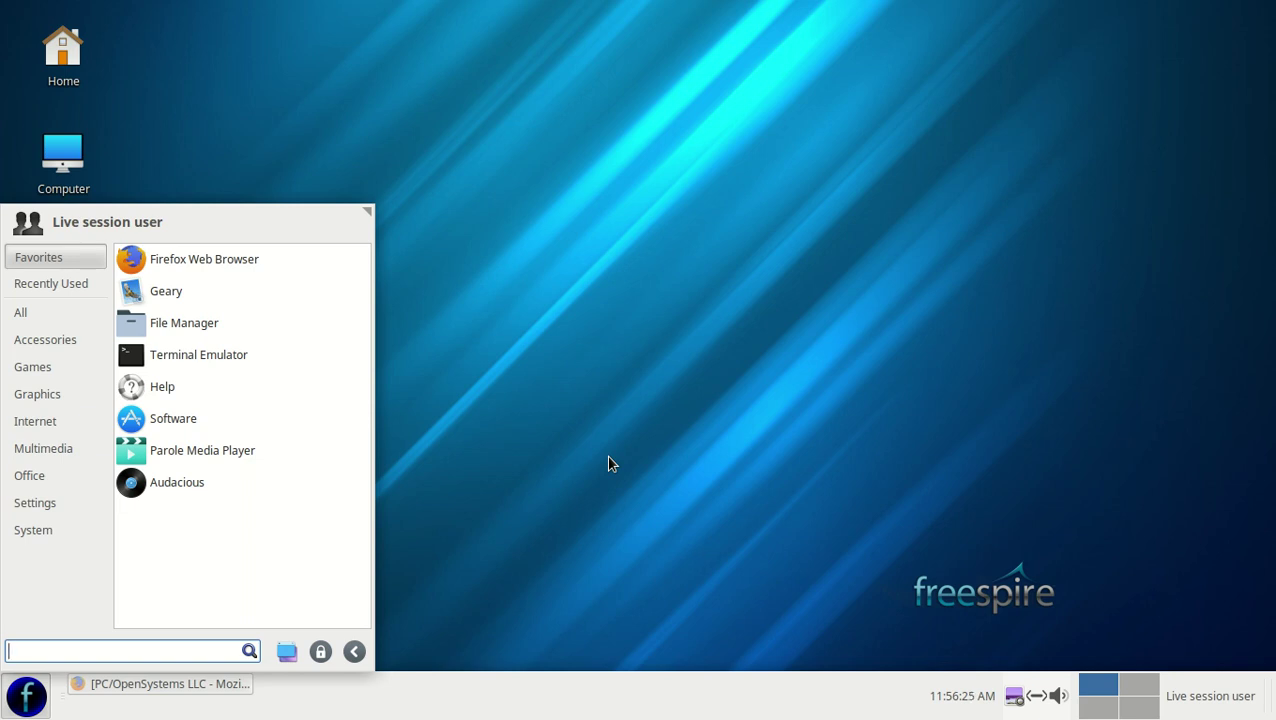
left_click(64, 340)
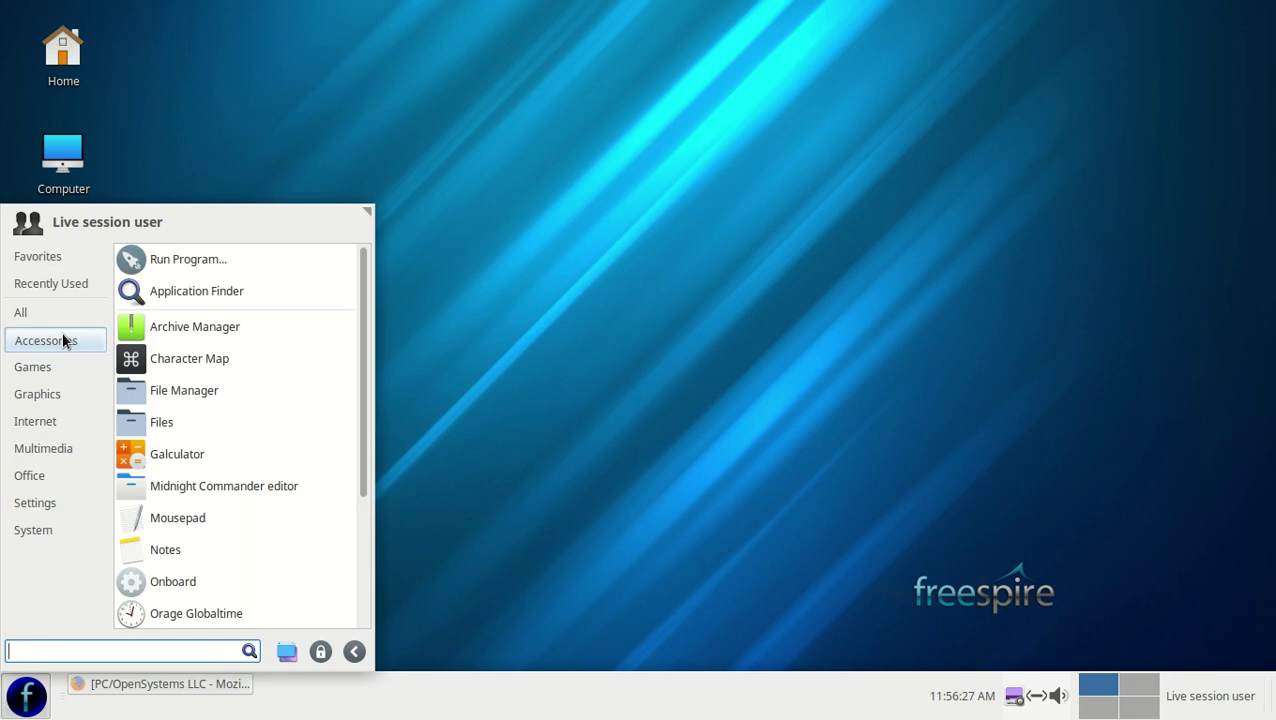
scroll(252, 490, "down", 3)
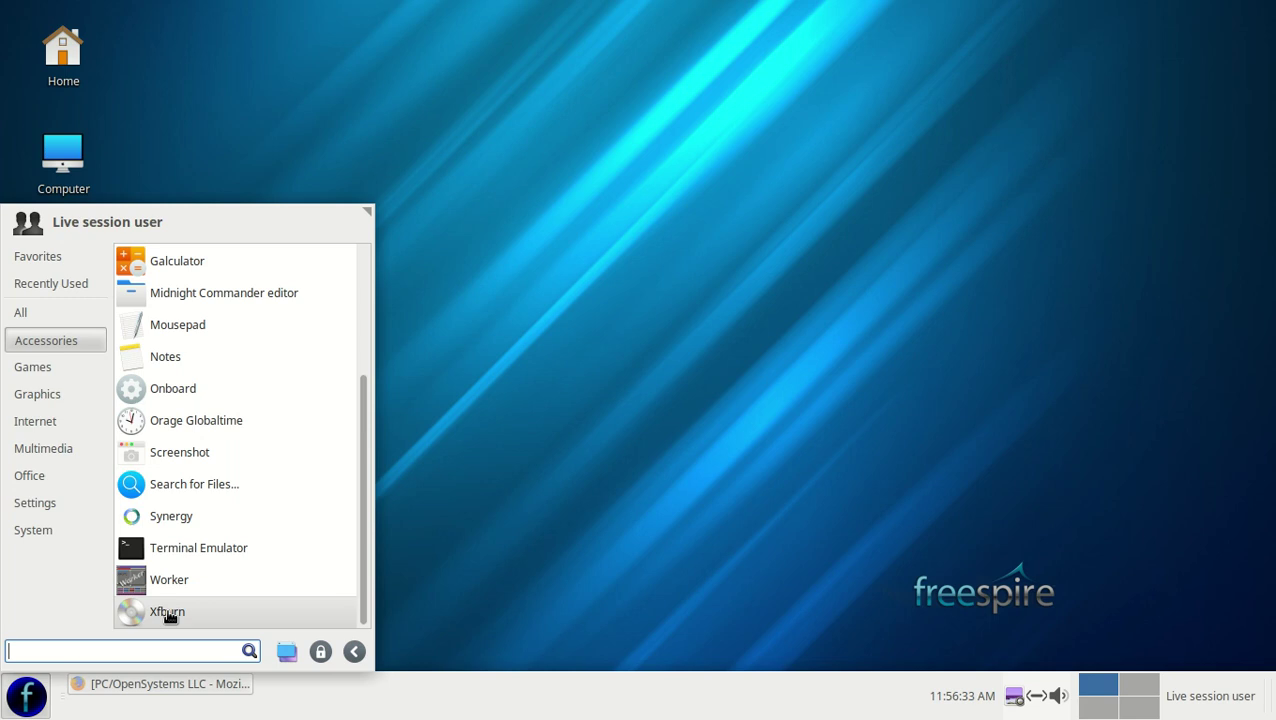
scroll(268, 468, "up", 3)
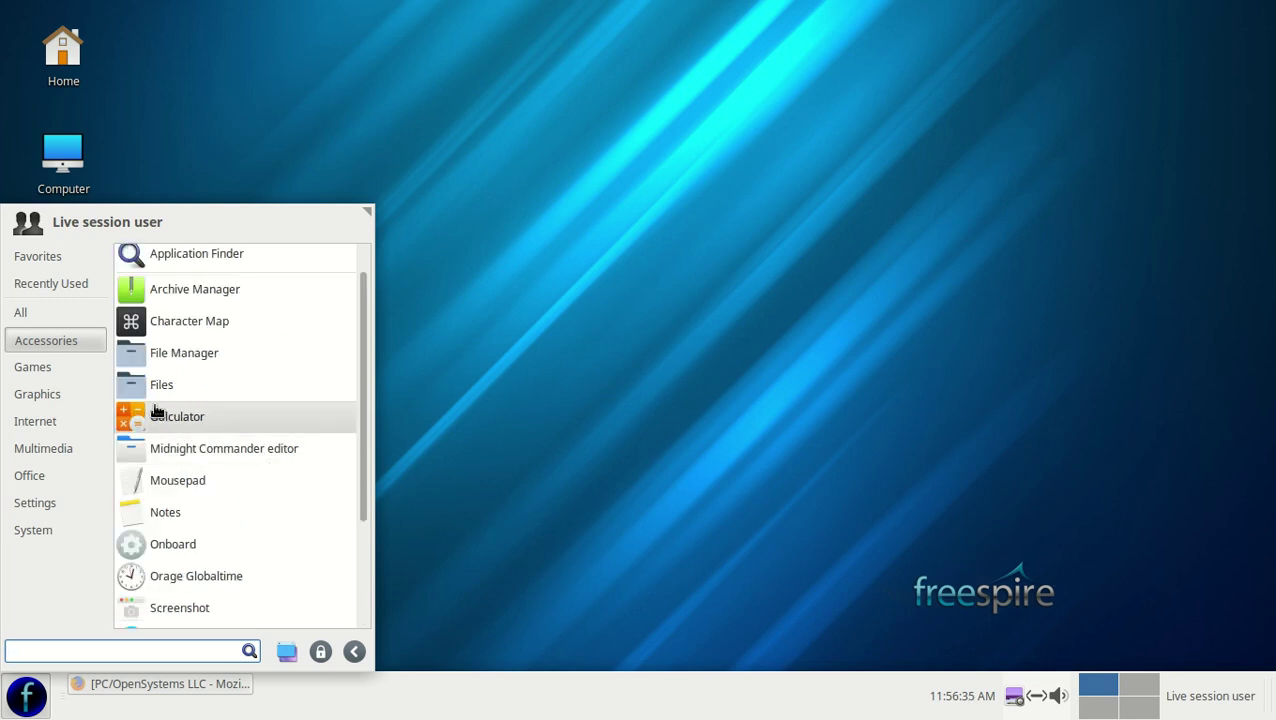
mouse_move(50, 368)
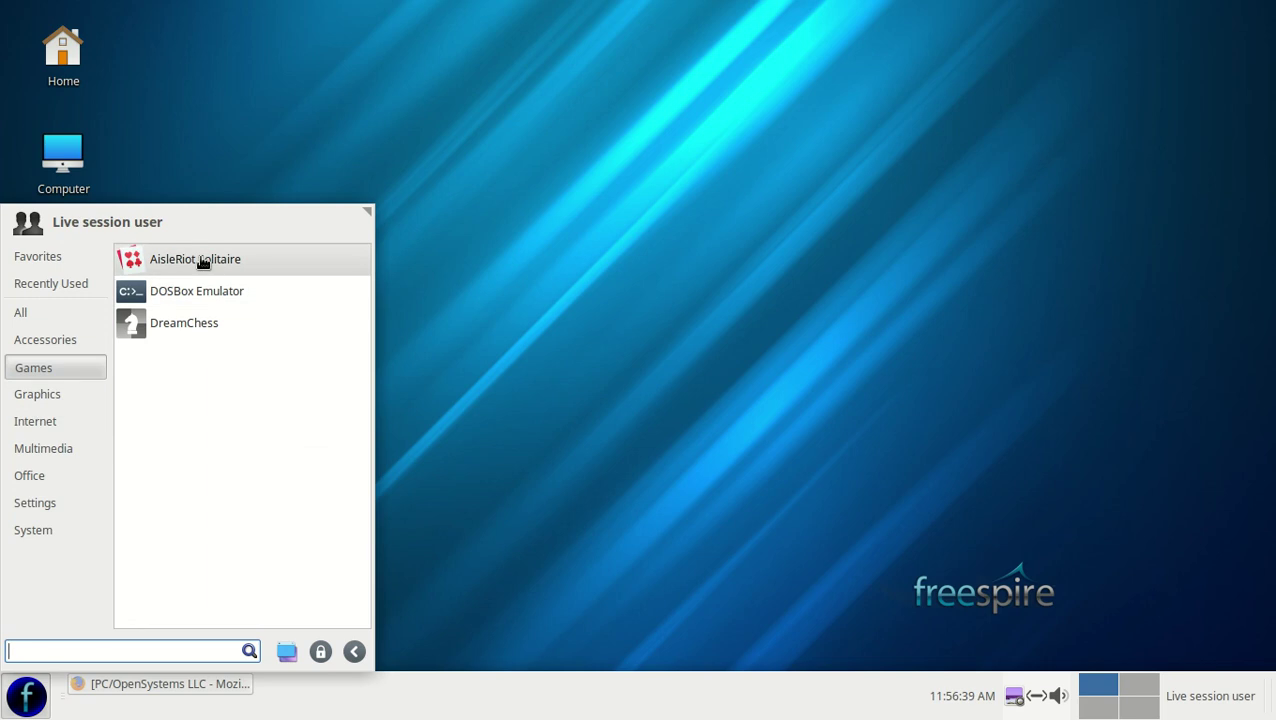
mouse_move(20, 395)
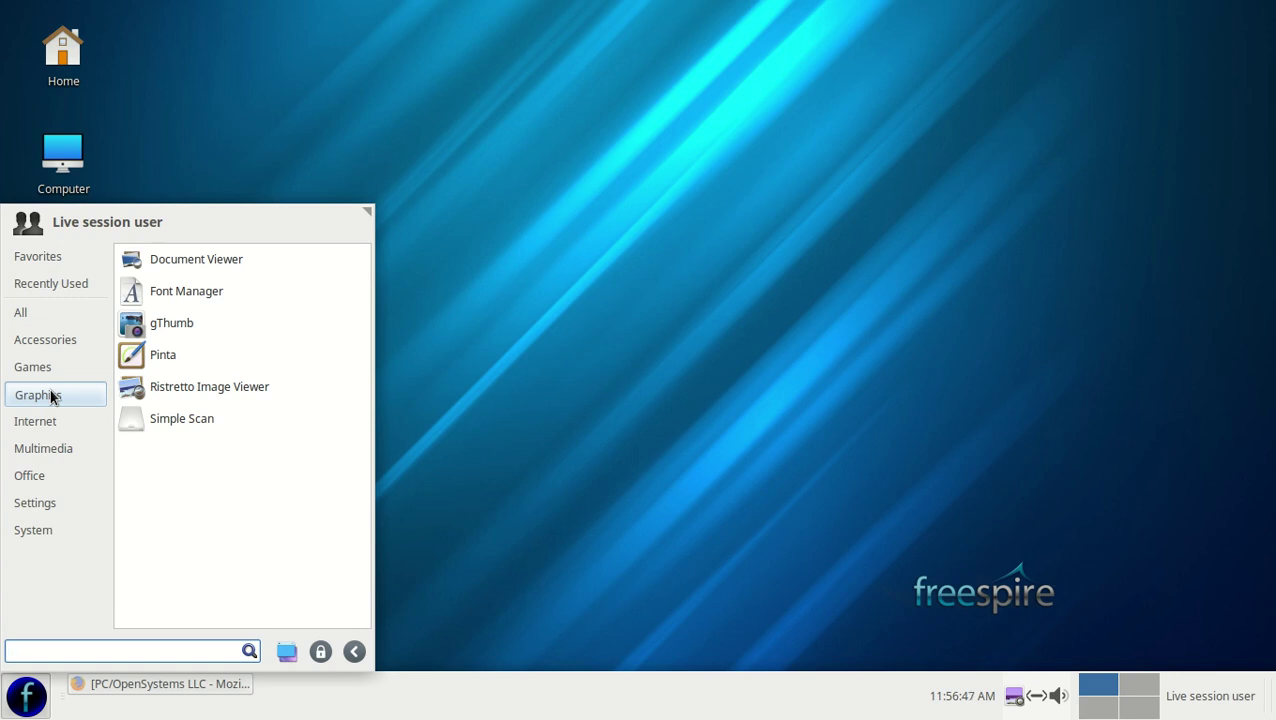
mouse_move(52, 421)
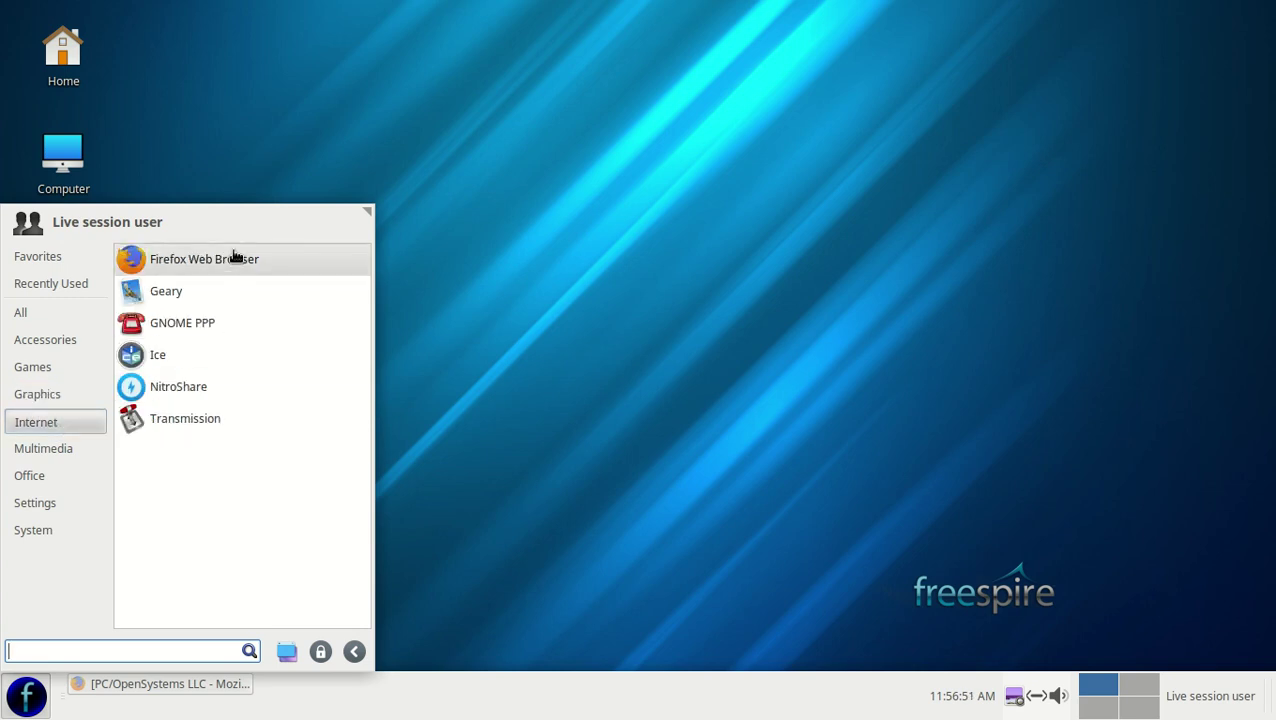
Step: Launch Audacious from the Multimedia applications, view its window and close it
mouse_move(66, 444)
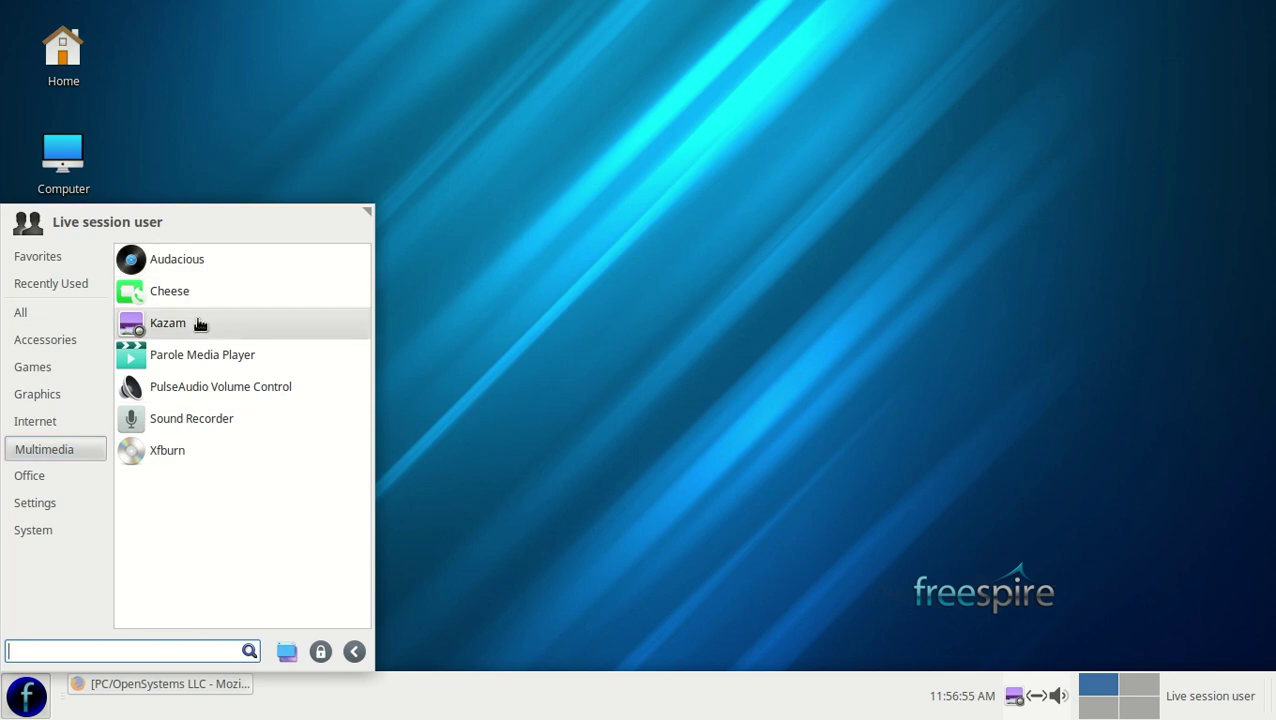
left_click(204, 260)
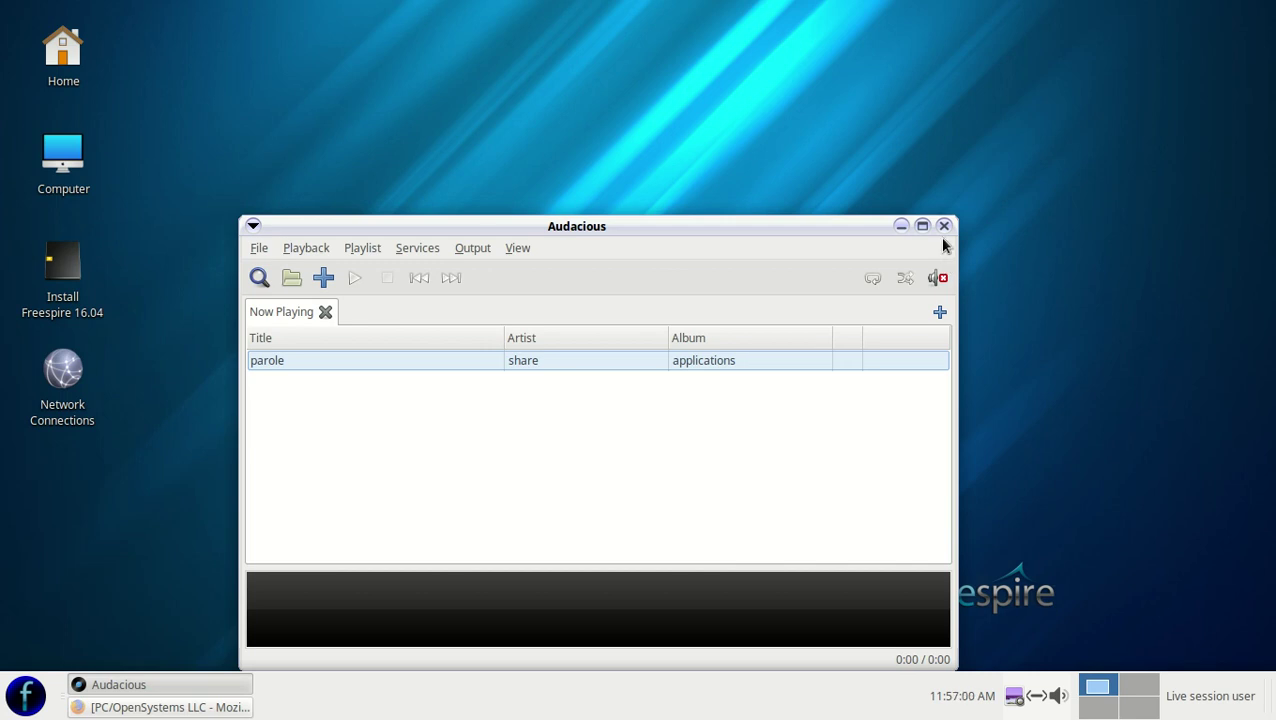
left_click(943, 225)
Step: Launch AbiWord from the Office applications, view its blank document and close it
left_click(25, 695)
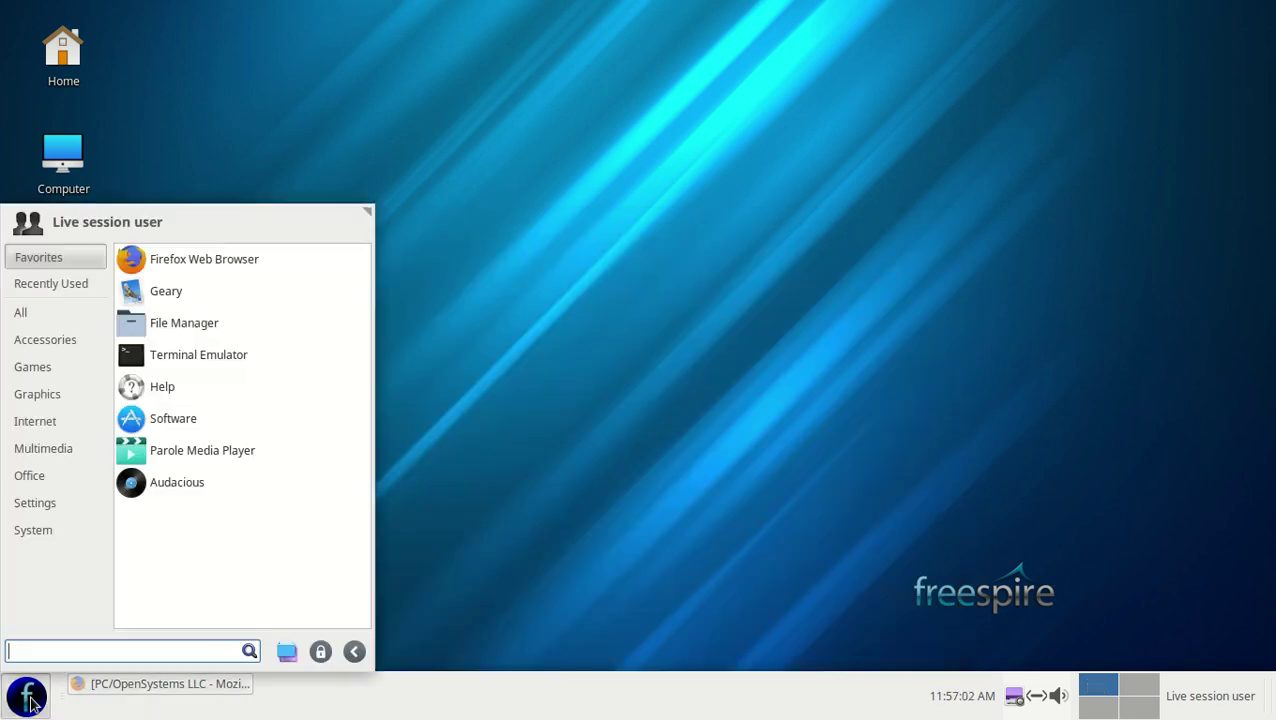
mouse_move(72, 450)
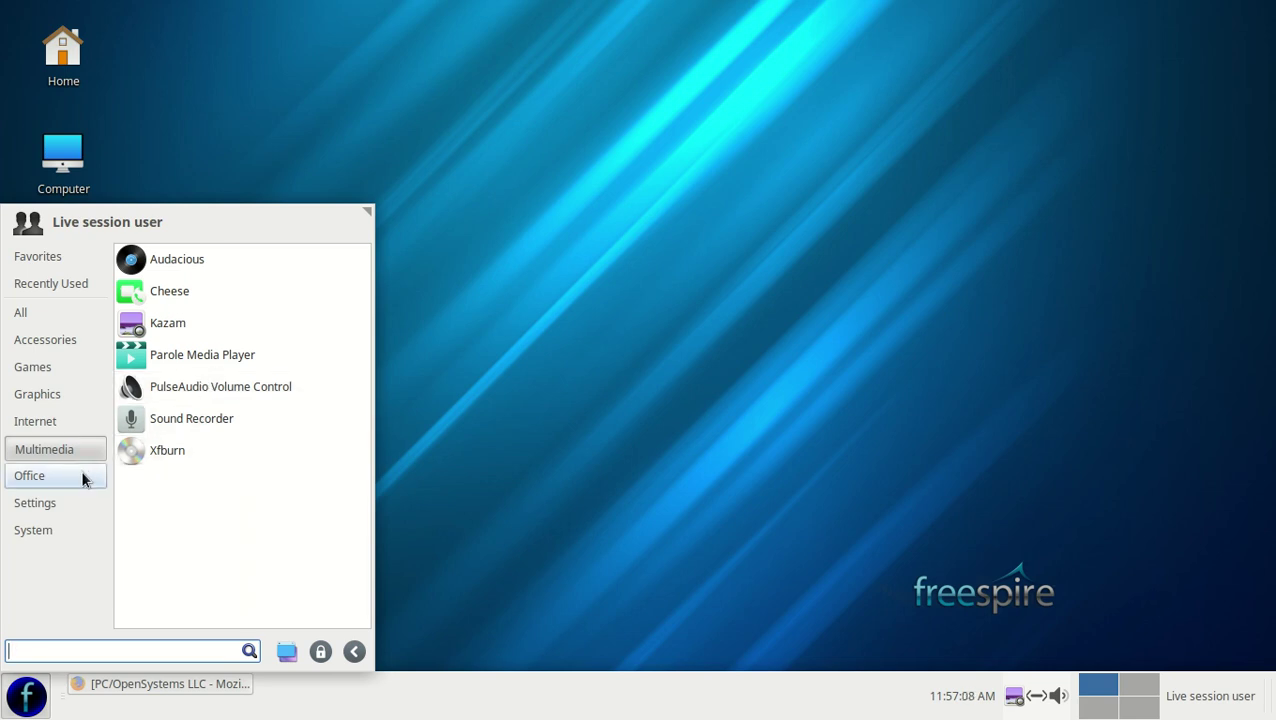
mouse_move(74, 479)
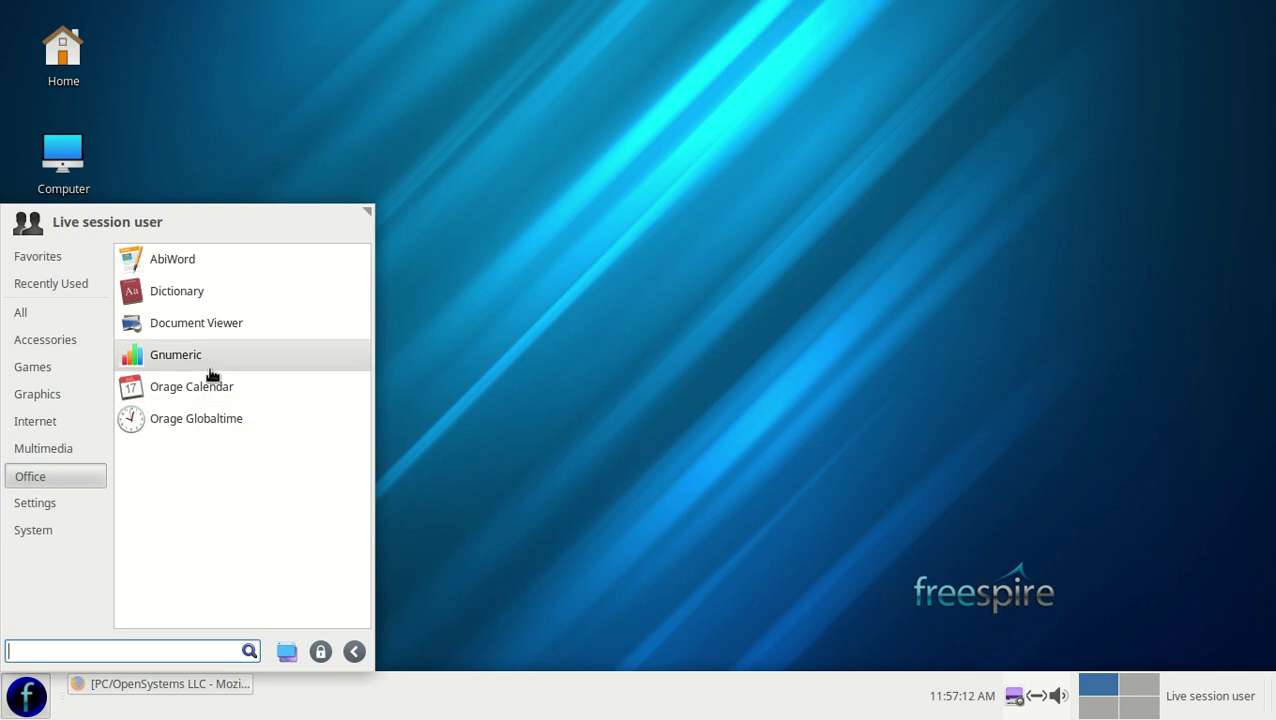
left_click(213, 262)
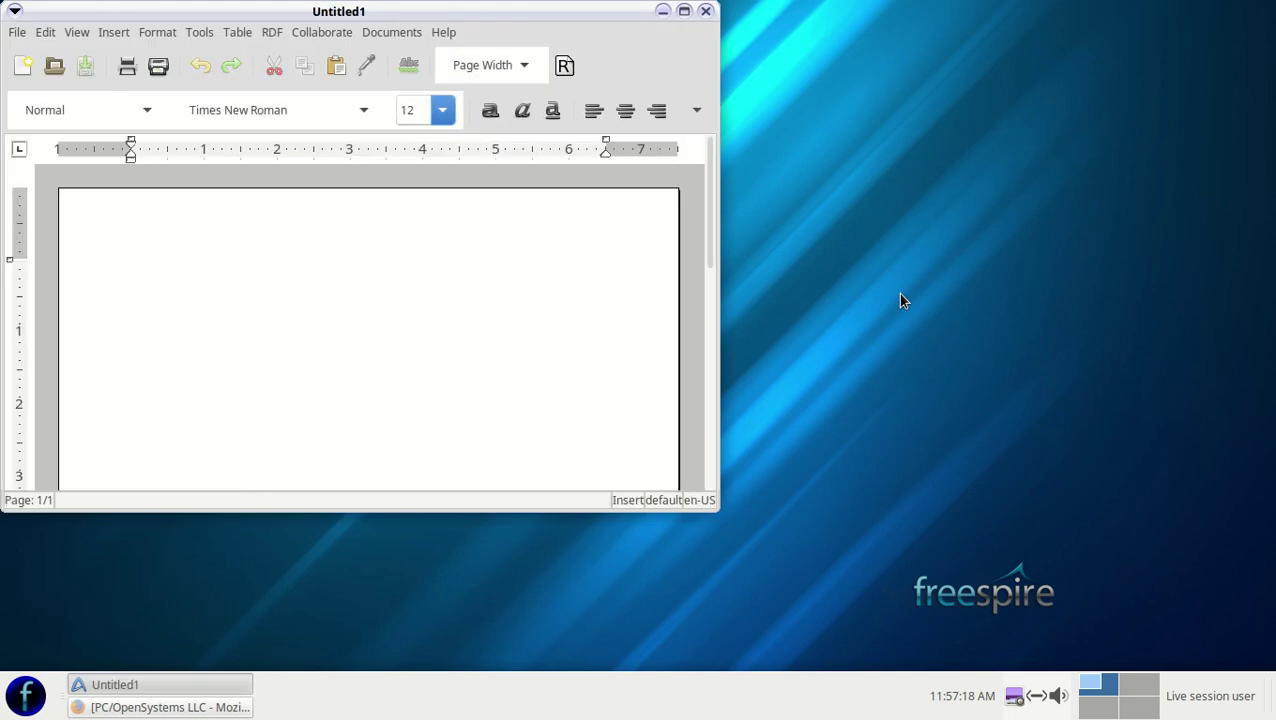
left_click(705, 11)
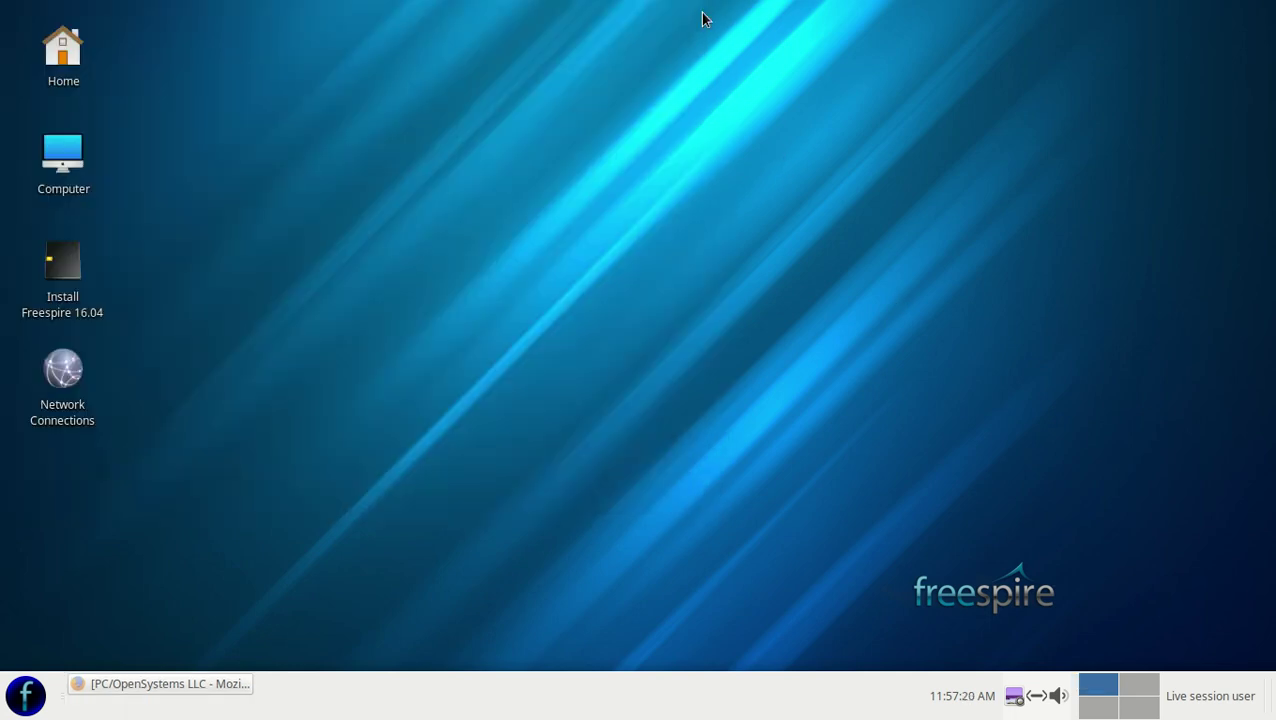
Step: Open the Appearance settings and look through the available desktop styles down to Turrican
left_click(25, 695)
left_click(70, 441)
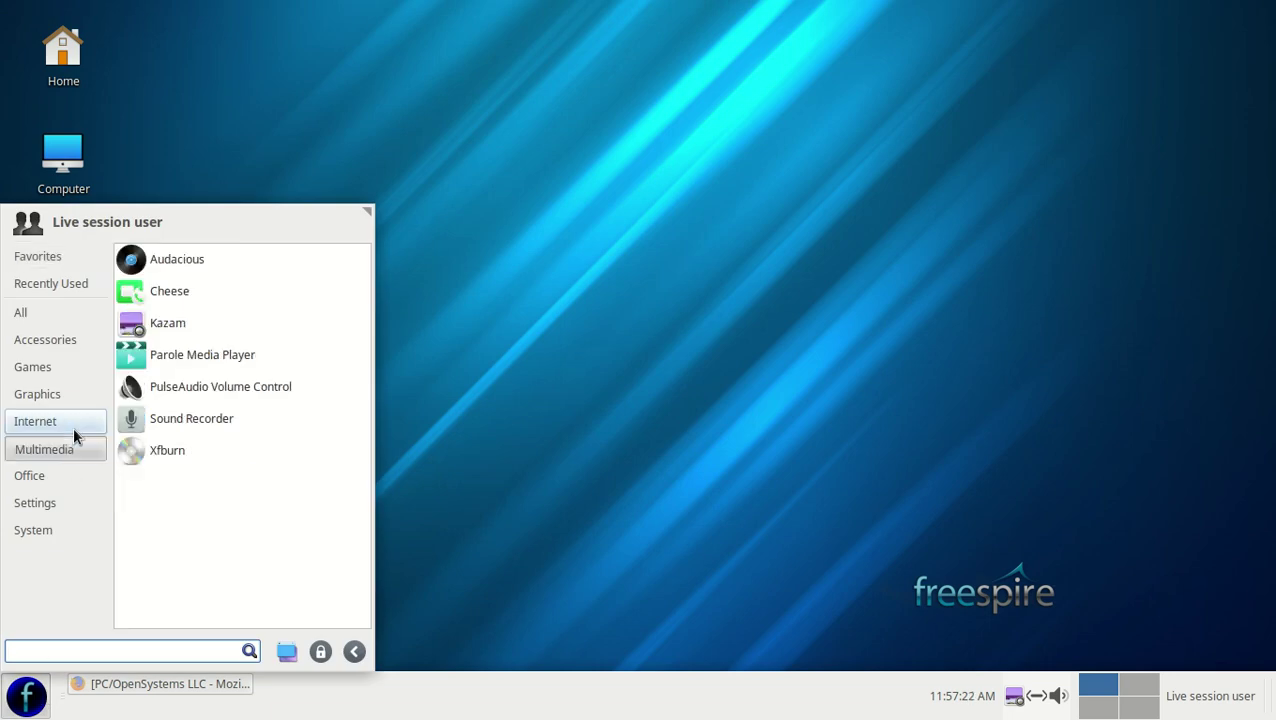
left_click(57, 502)
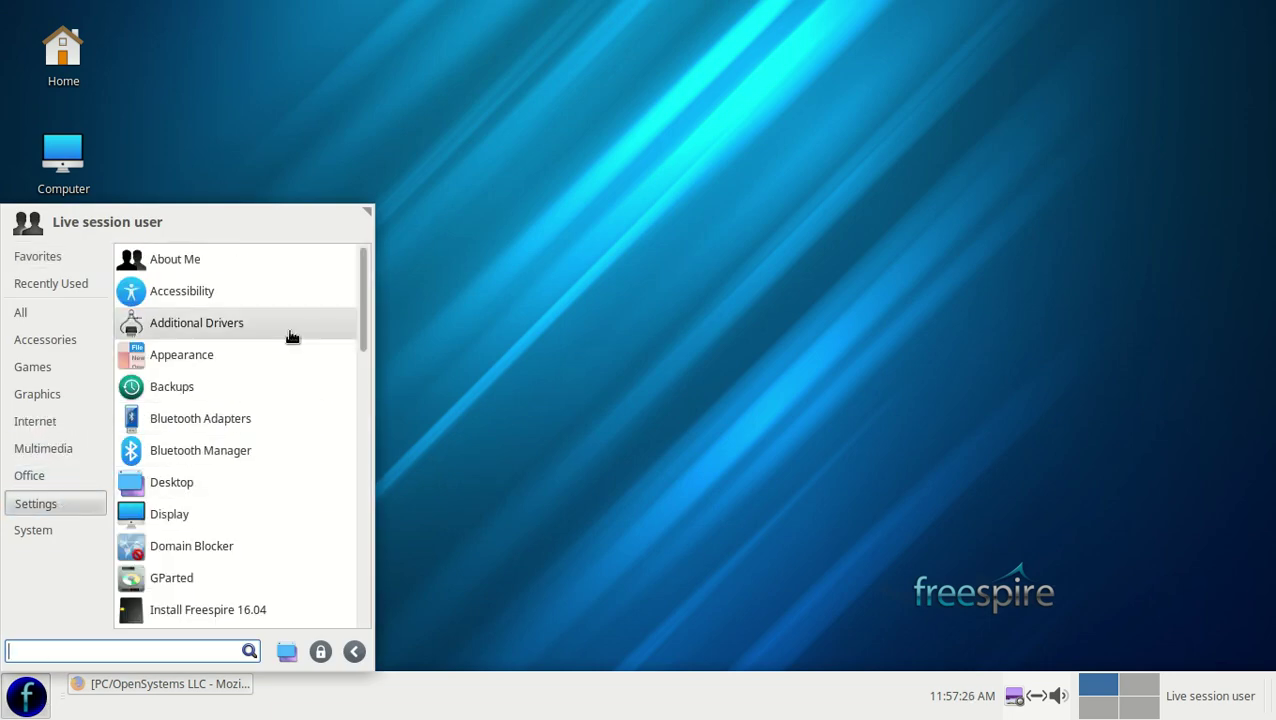
left_click(228, 355)
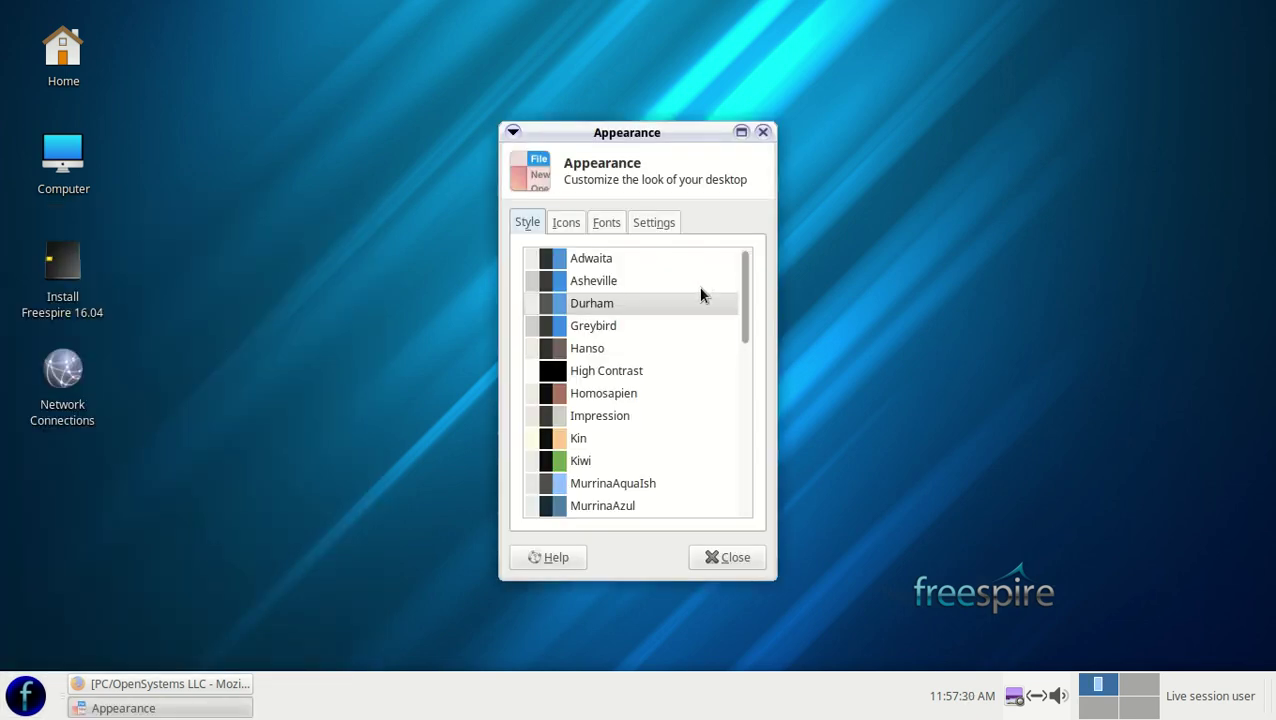
scroll(746, 305, "down", 10)
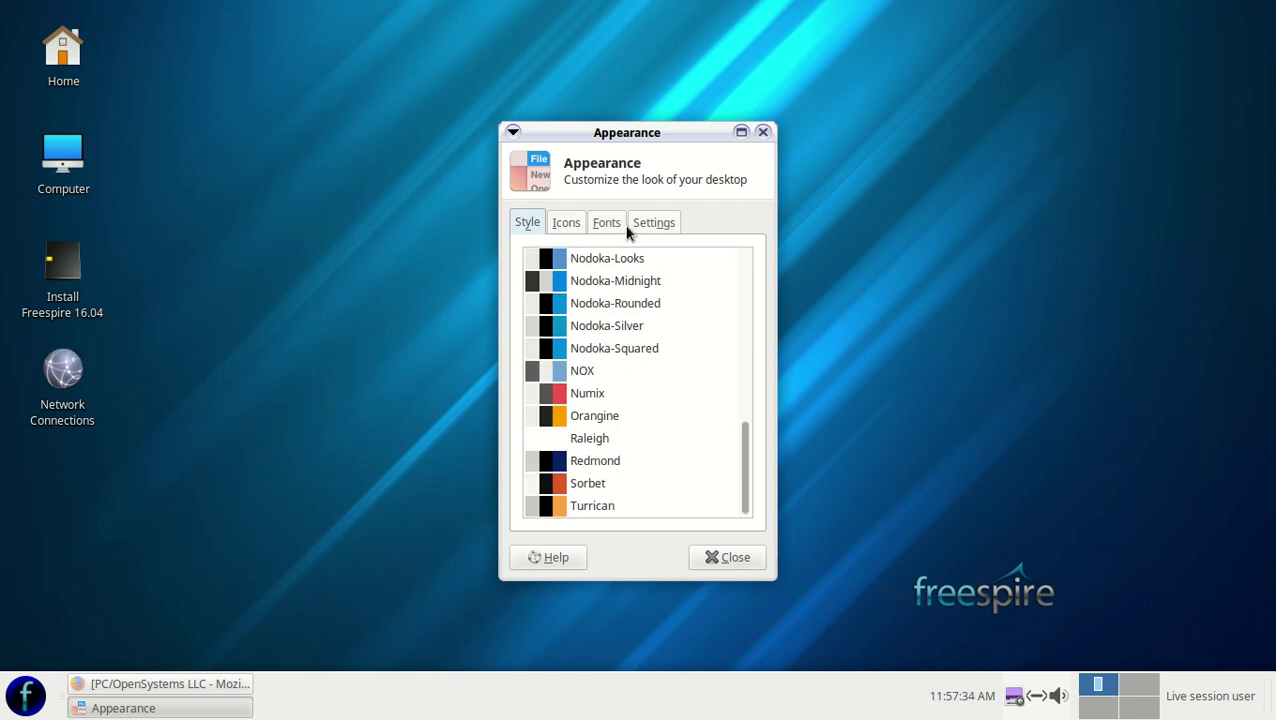
Step: Review the Icons, Fonts and Settings options of the Appearance dialog and return to the style list
left_click(577, 223)
left_click(603, 222)
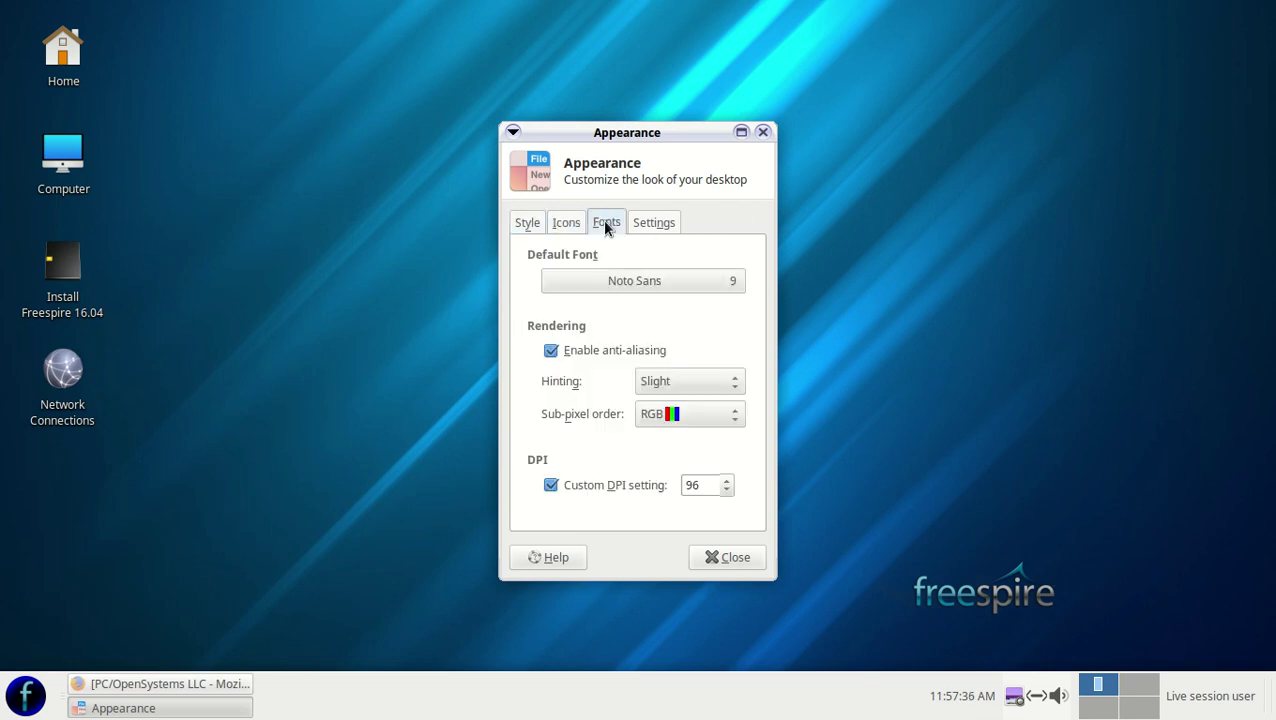
left_click(645, 223)
left_click(607, 224)
left_click(575, 226)
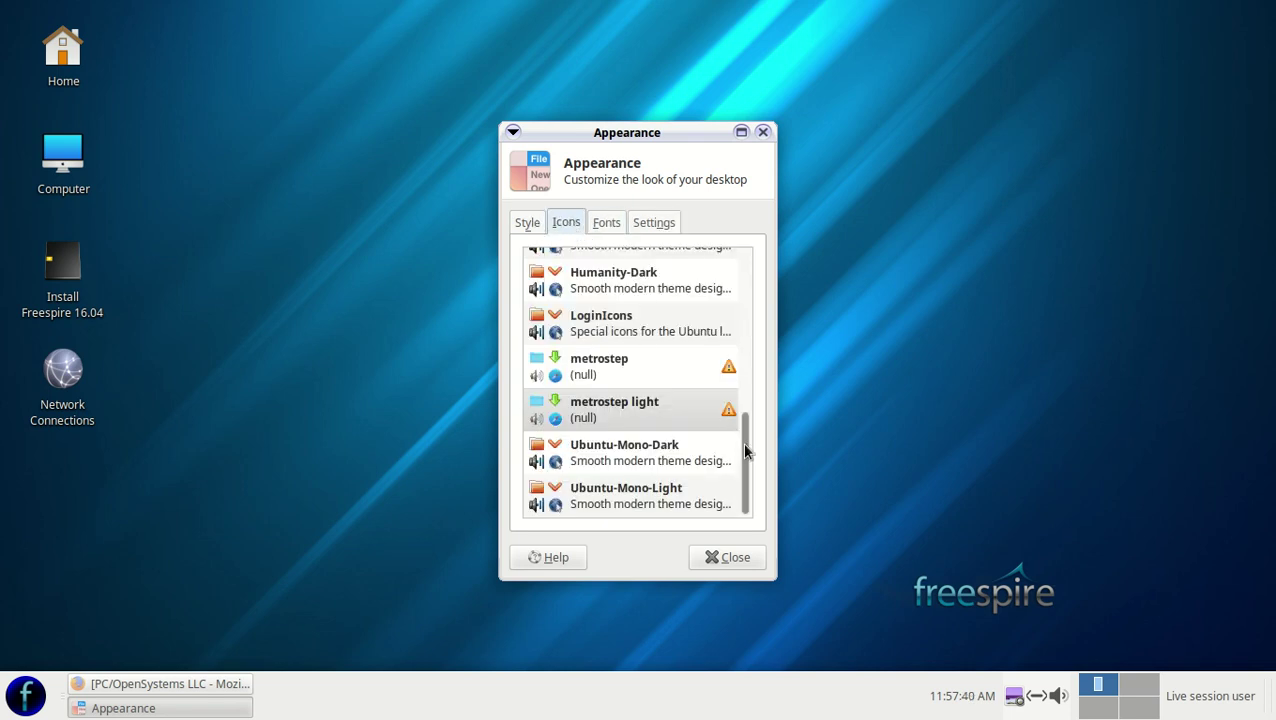
left_click_drag(749, 430, 736, 201)
left_click(528, 225)
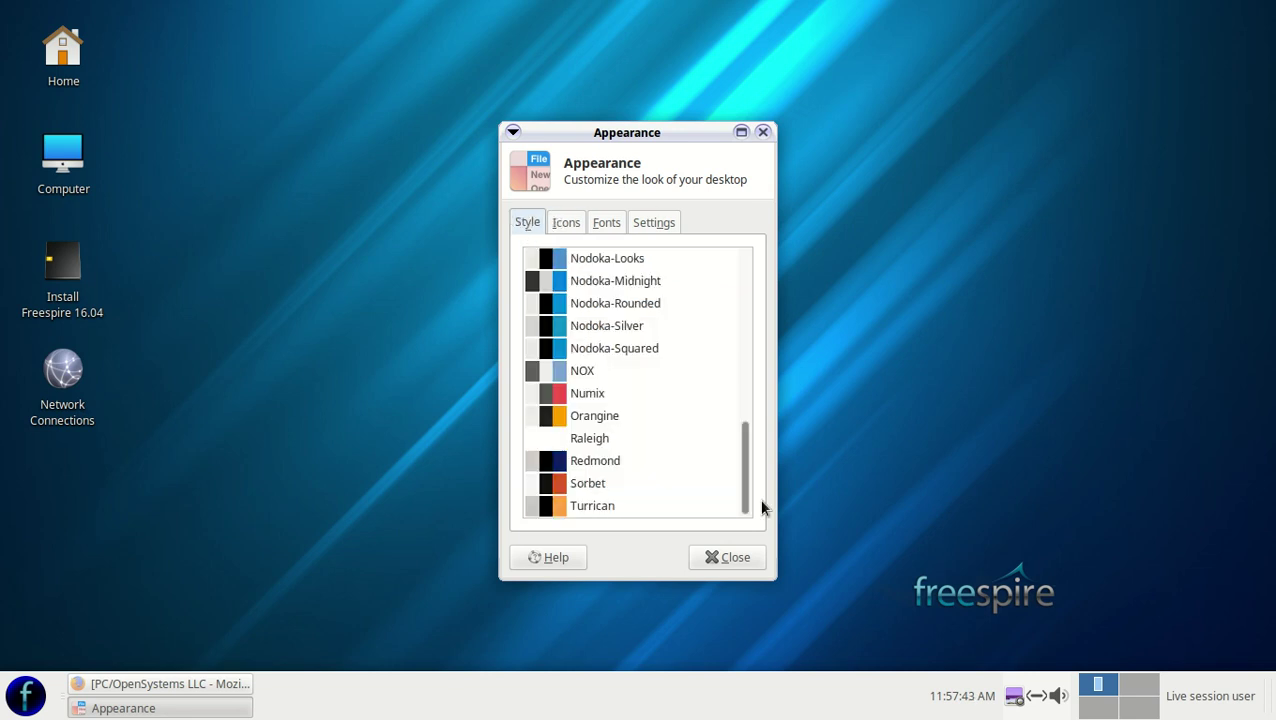
Step: Close the Appearance dialog, browse the Settings applications, and view the Ubuntu Software sources in Software & Updates before closing it
left_click(735, 557)
left_click(27, 706)
left_click(40, 503)
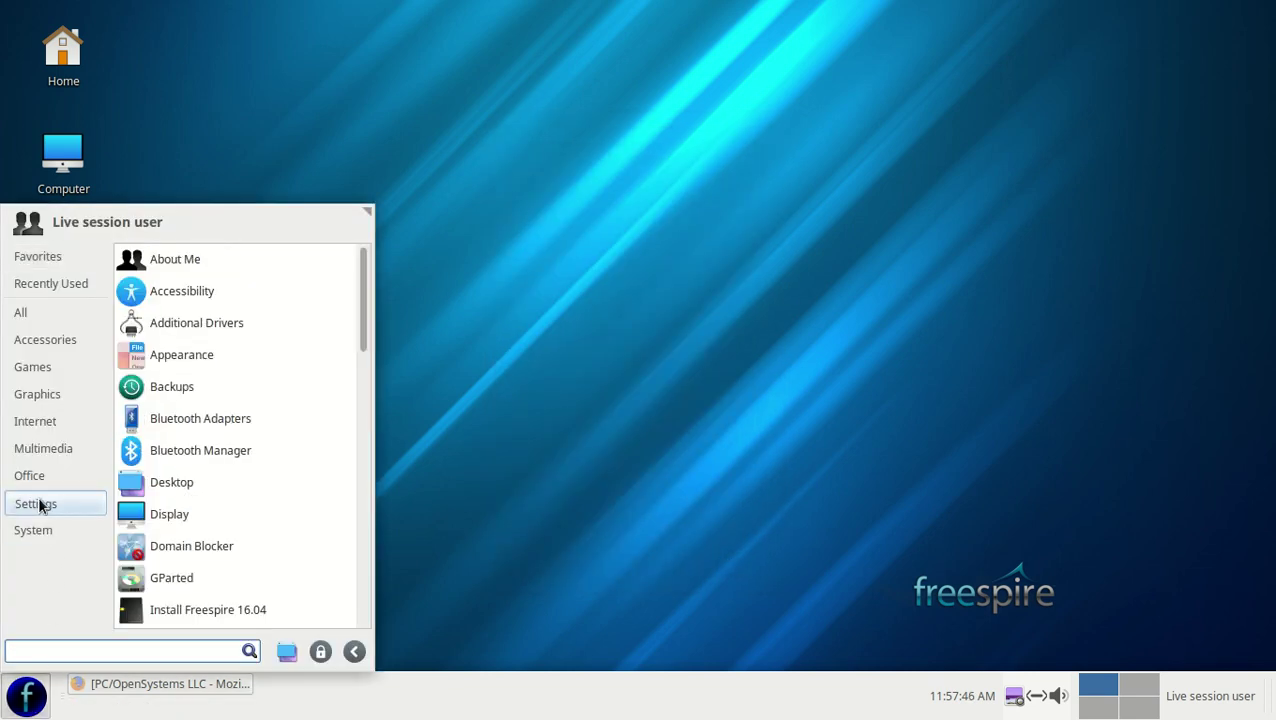
scroll(281, 516, "down", 2)
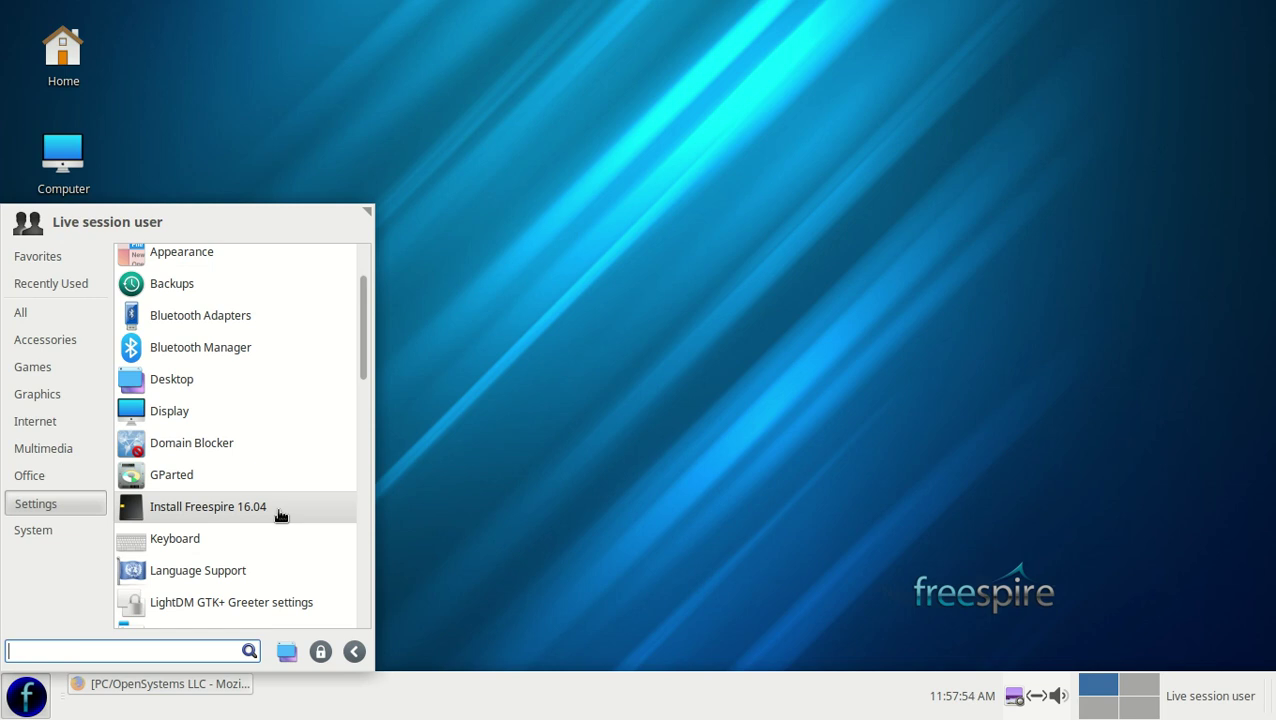
scroll(281, 516, "down", 2)
scroll(281, 516, "down", 10)
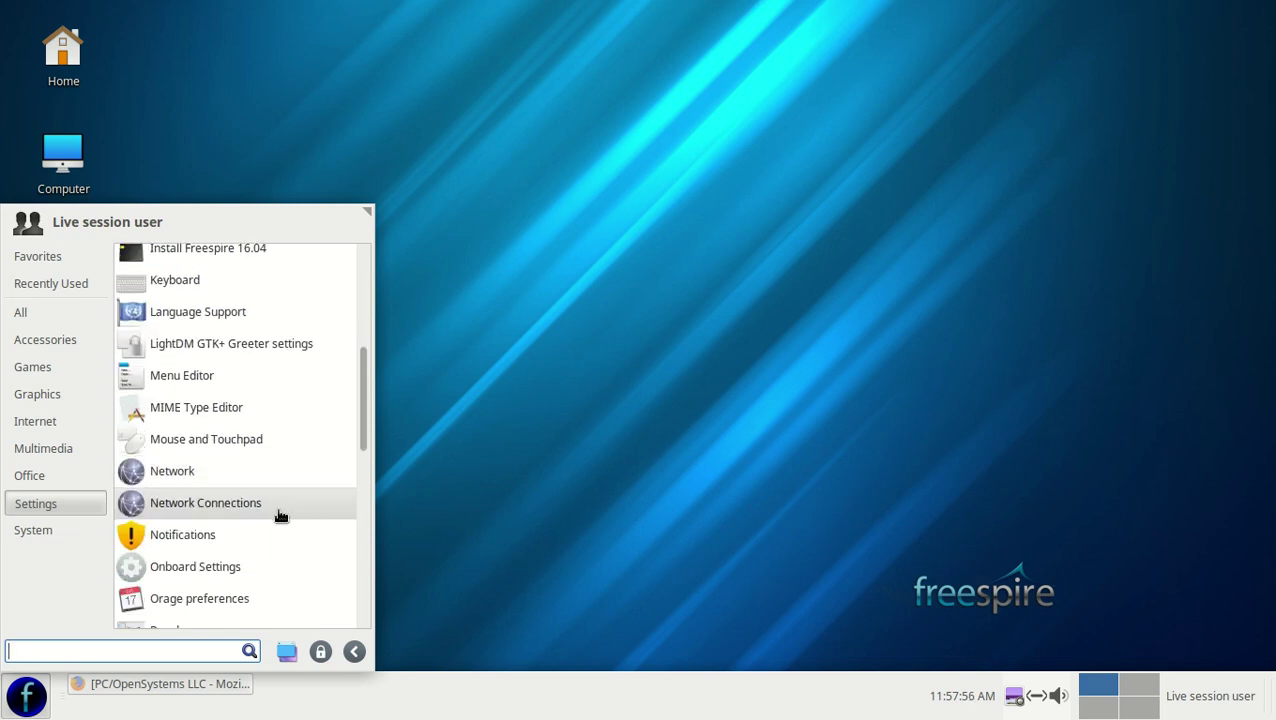
scroll(281, 516, "down", 2)
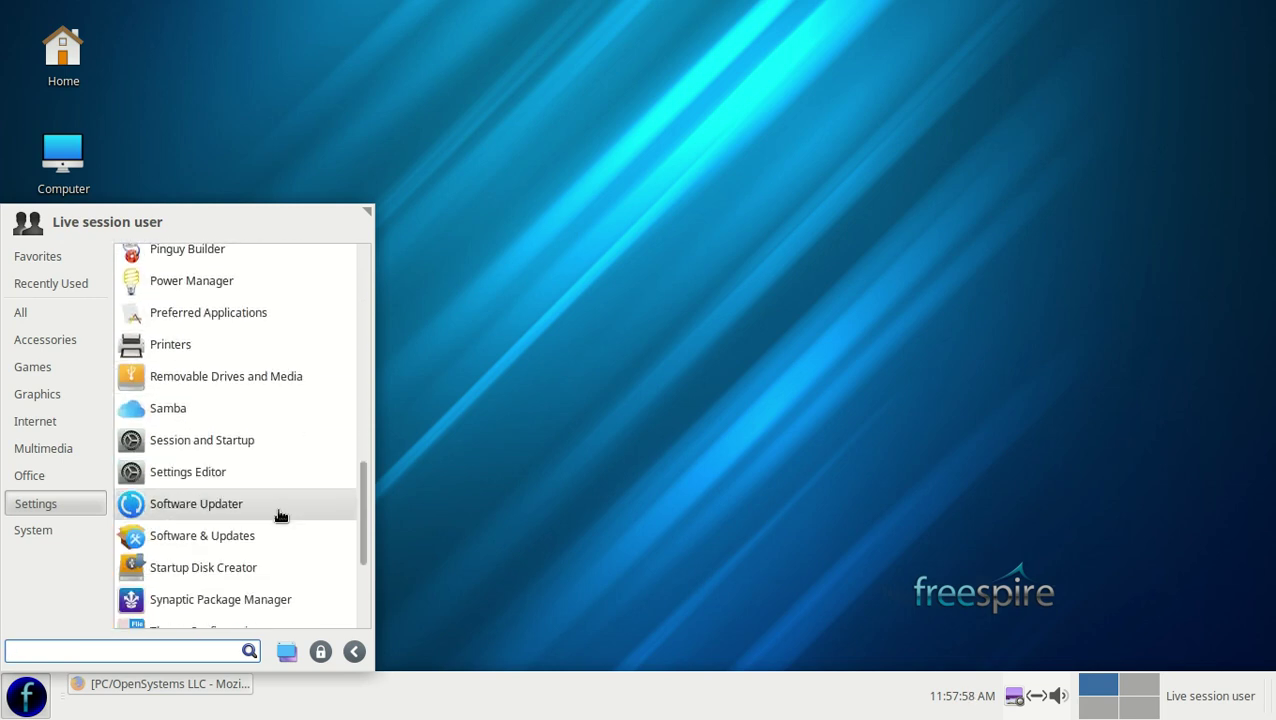
scroll(281, 516, "down", 1)
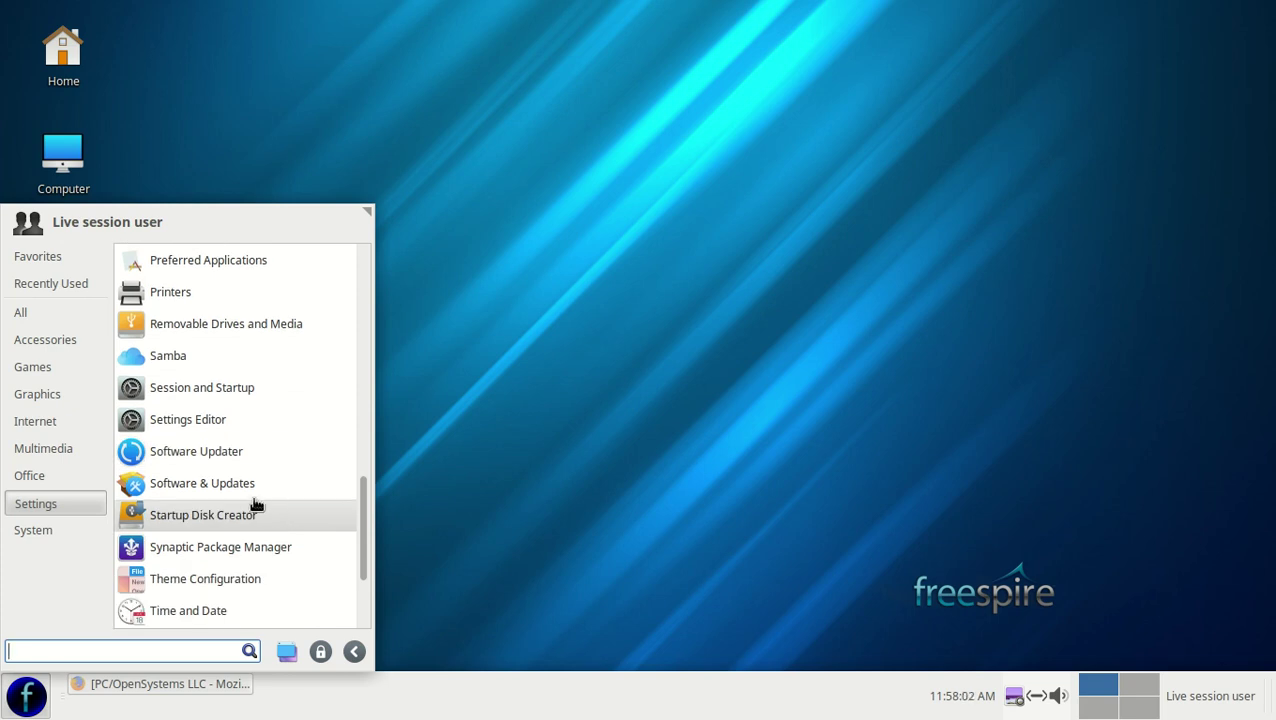
left_click(236, 497)
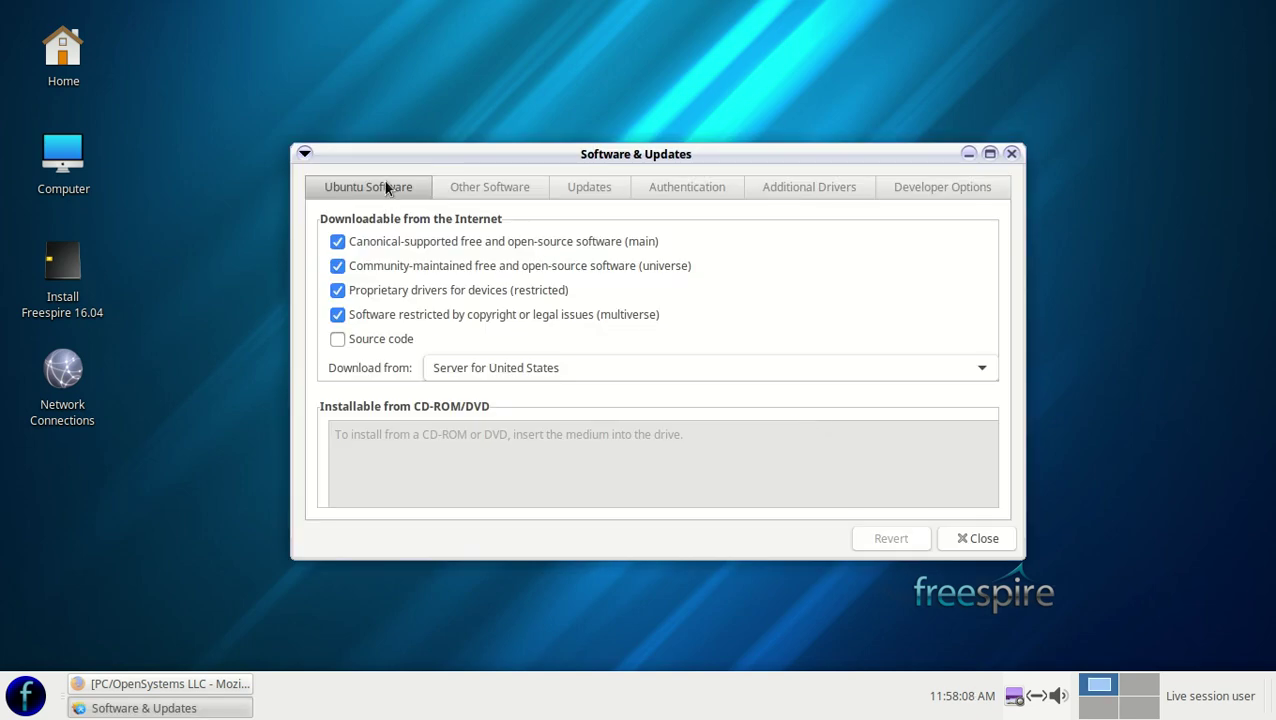
left_click(1011, 153)
Step: Launch the Software store from the Favorites applications and dismiss its welcome dialog
left_click(25, 696)
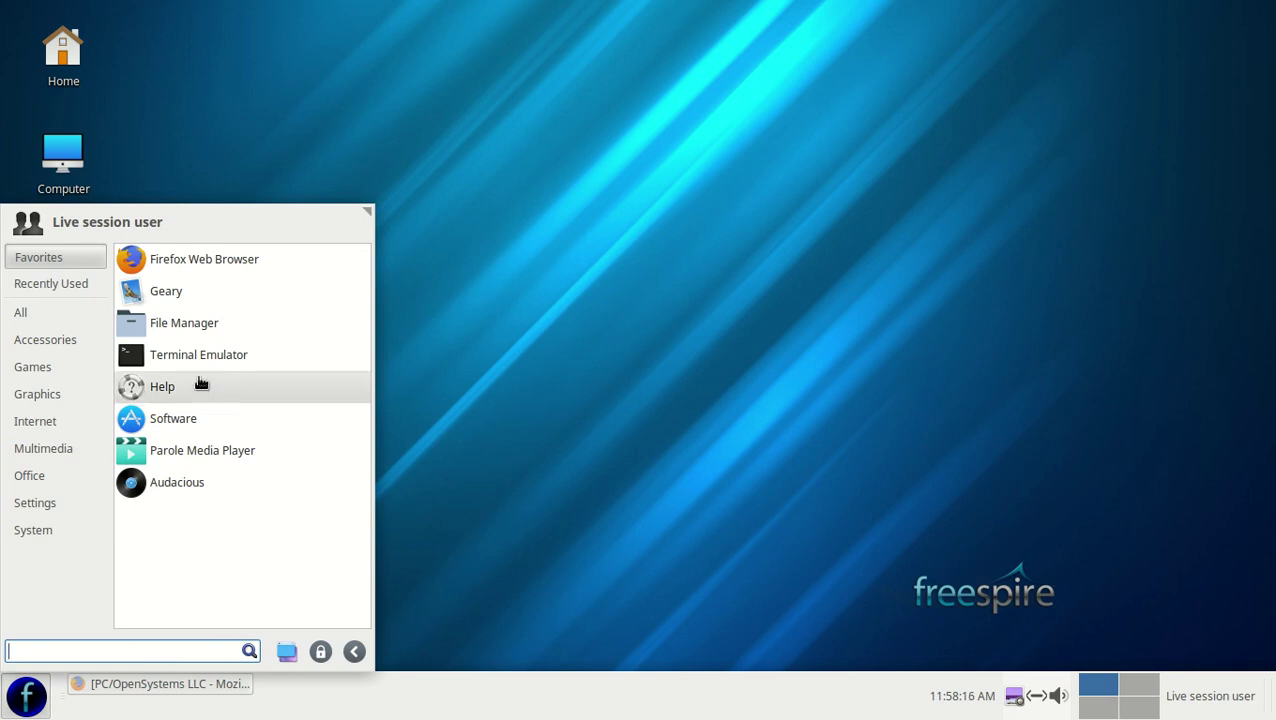
left_click(373, 414)
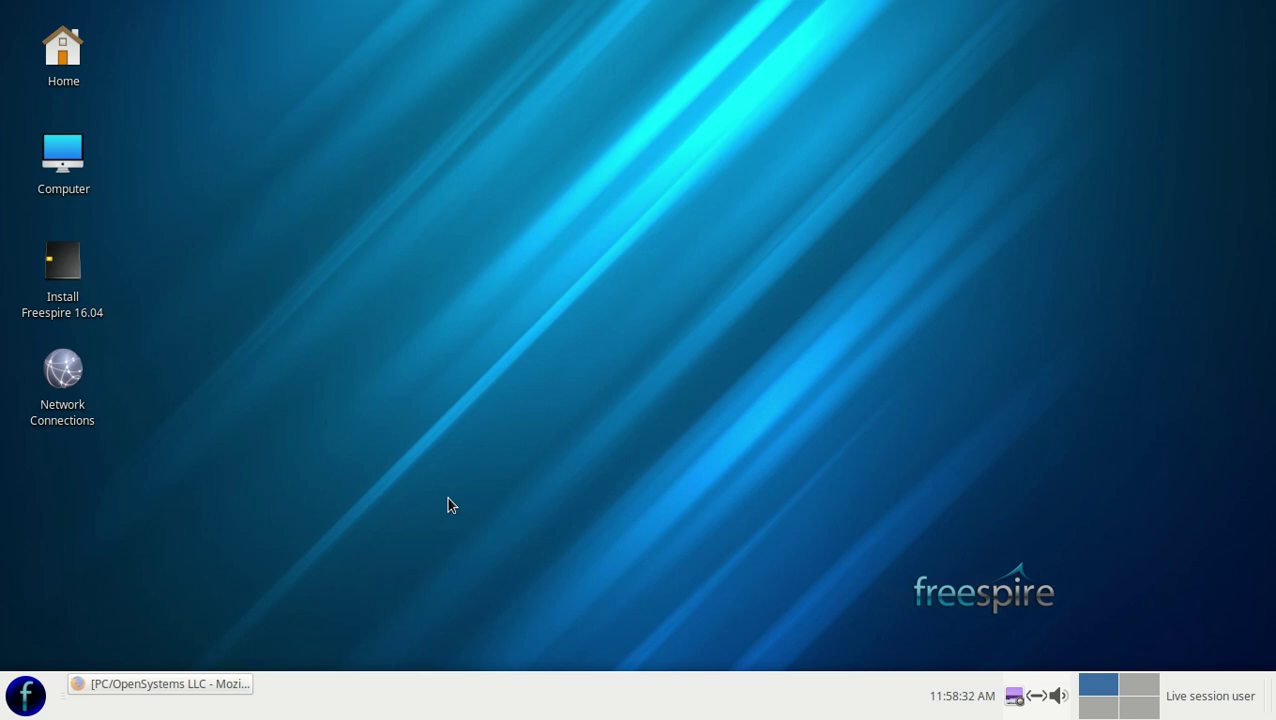
left_click(26, 695)
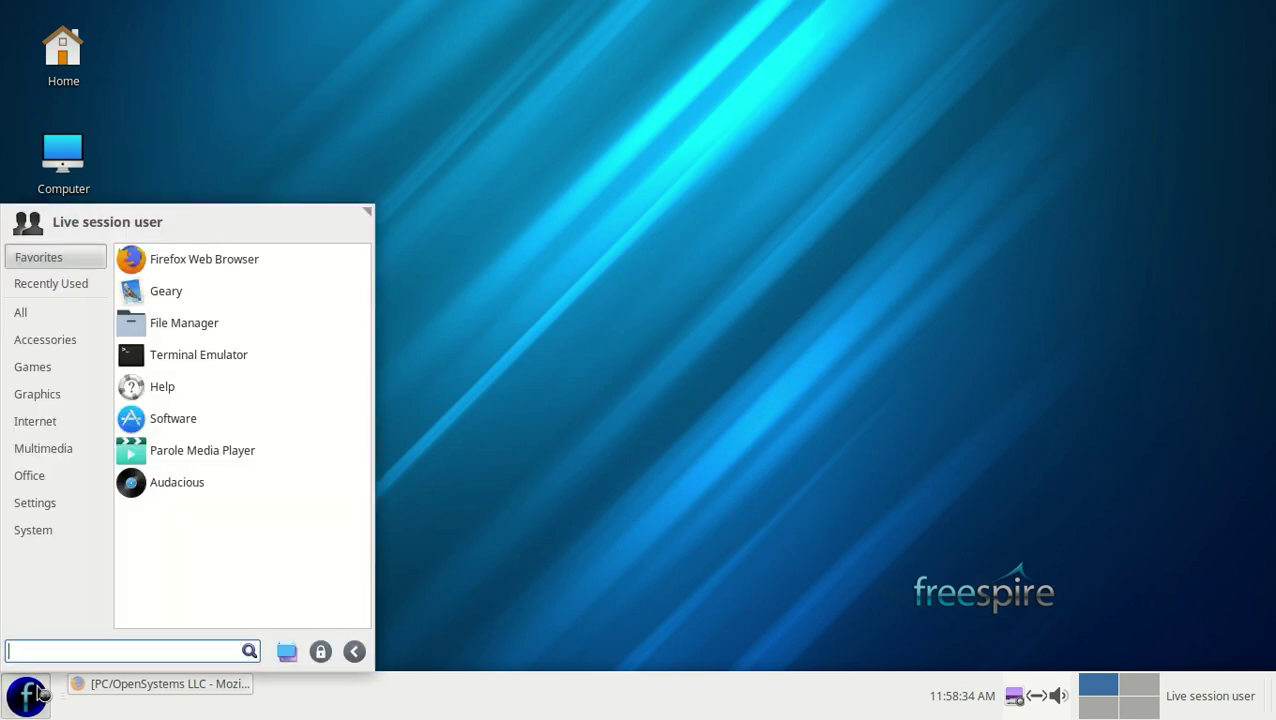
left_click(575, 348)
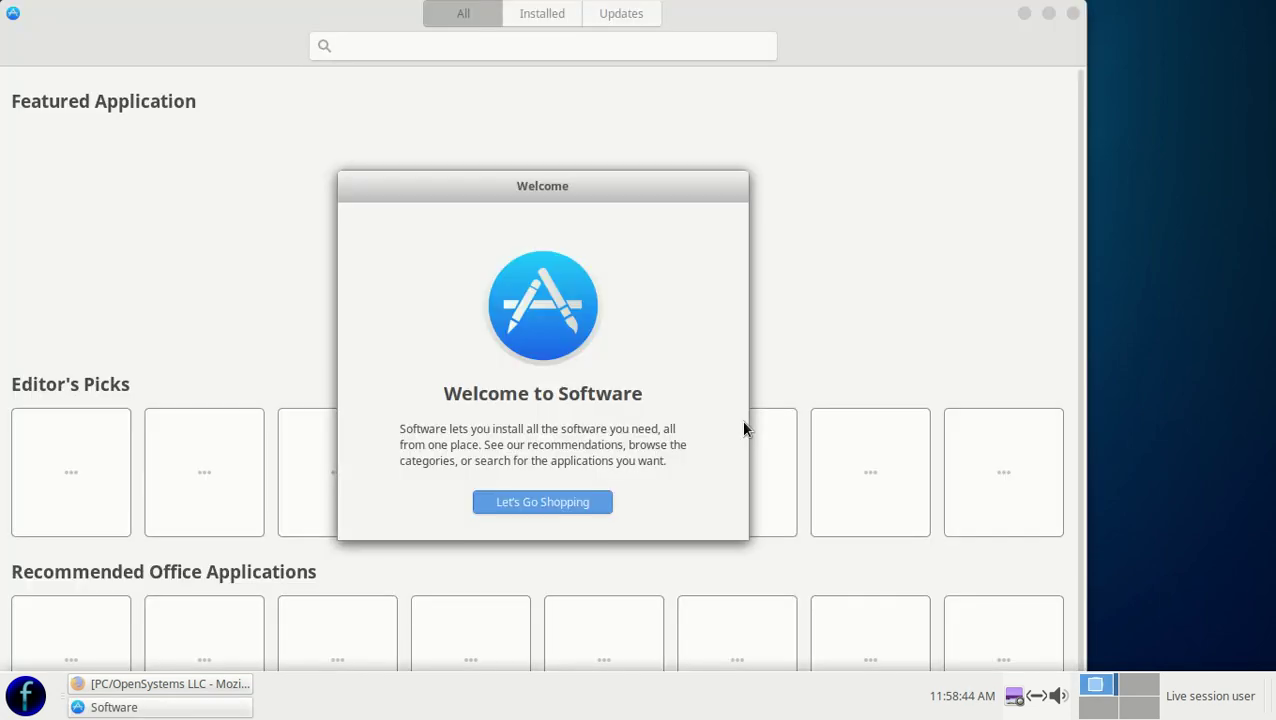
left_click(596, 500)
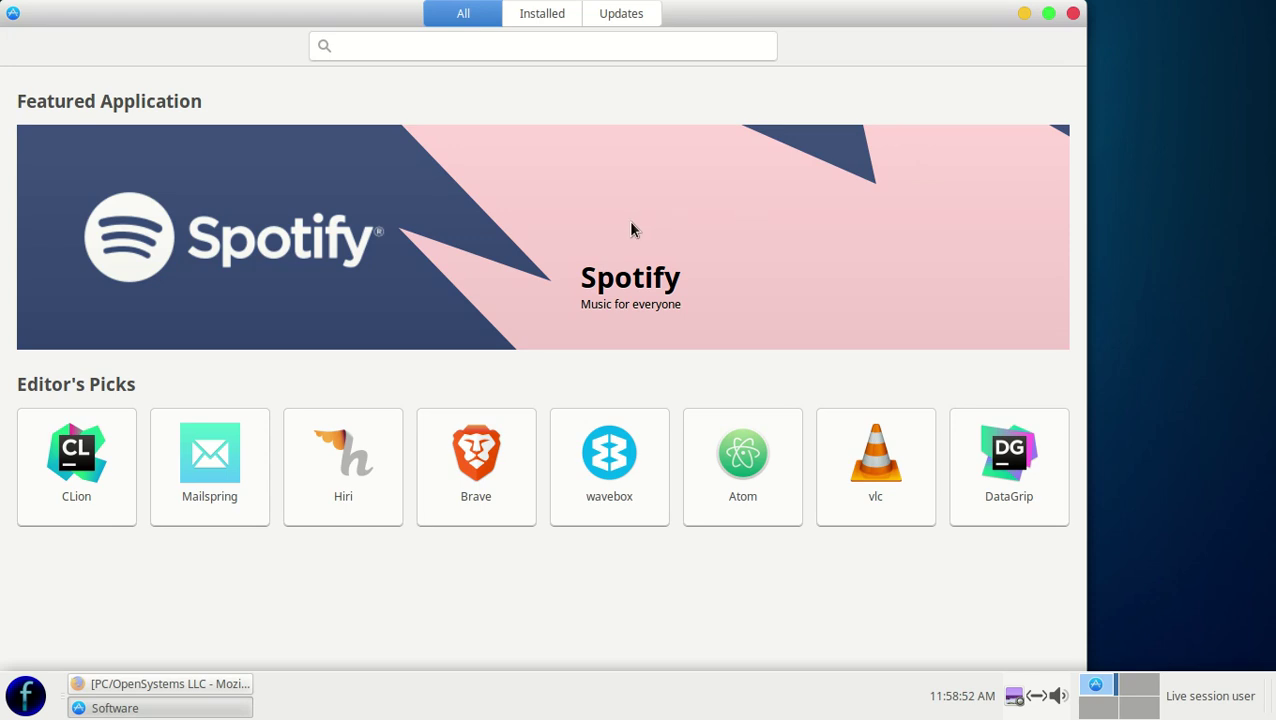
Step: Check the available updates in the Software store, return to the full catalogue and close the store
left_click(628, 15)
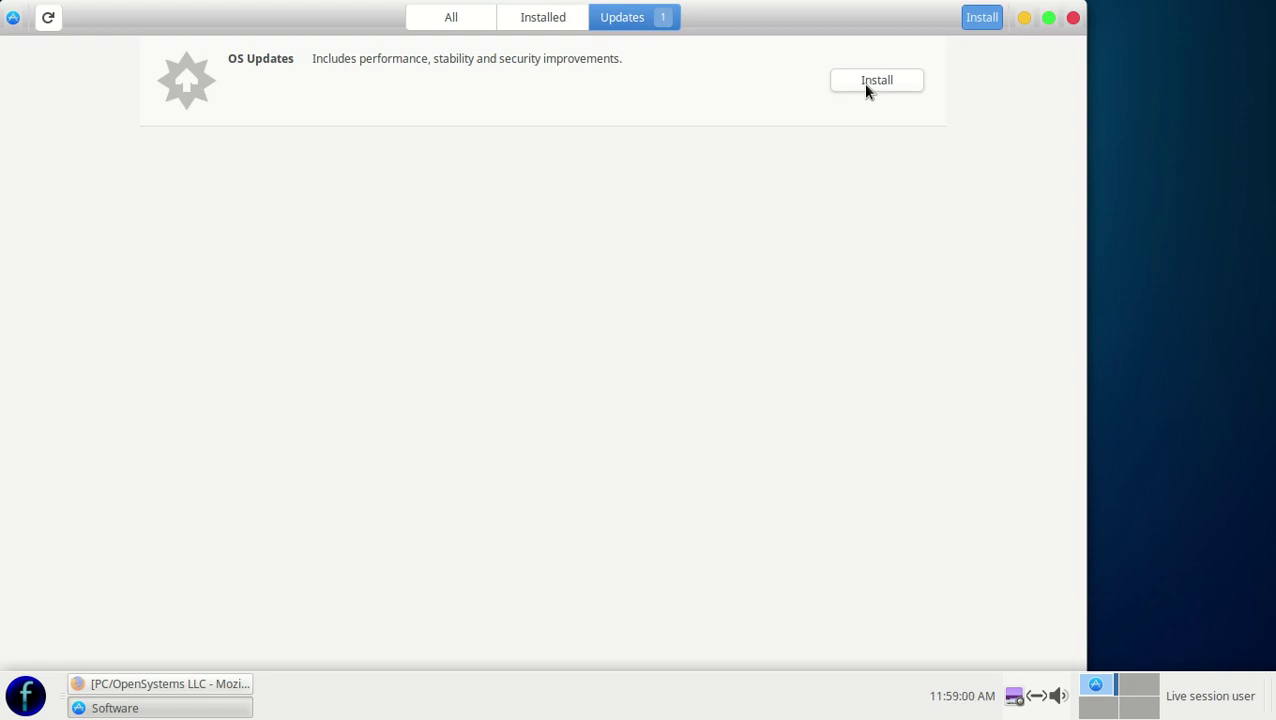
left_click(451, 20)
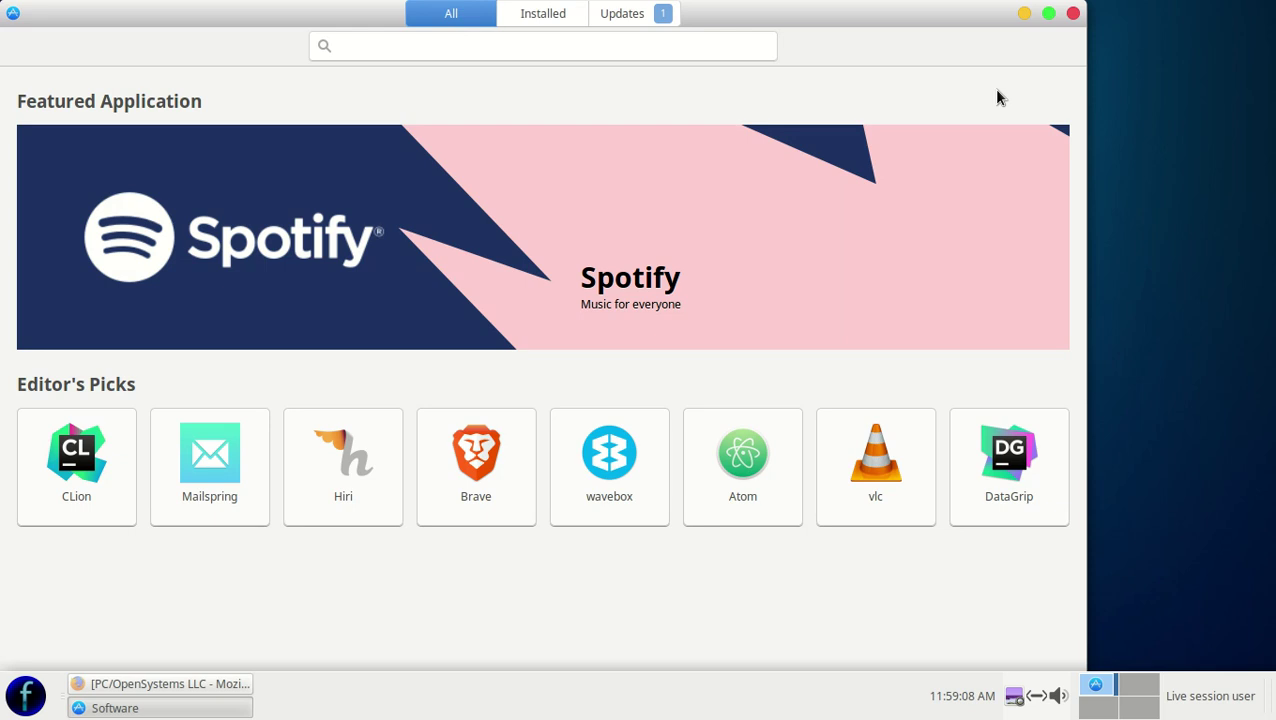
left_click(1075, 15)
Step: Find Synaptic Package Manager by searching the applications for "syna" and launch it
left_click(40, 698)
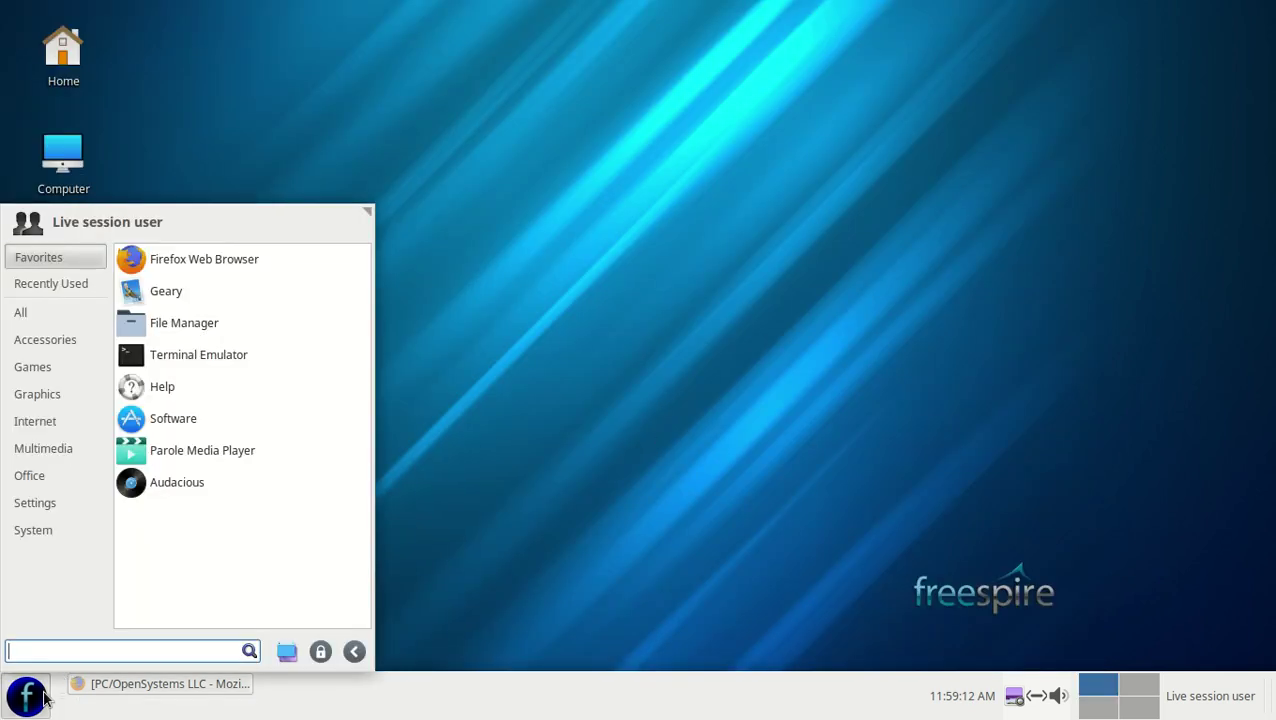
left_click(54, 522)
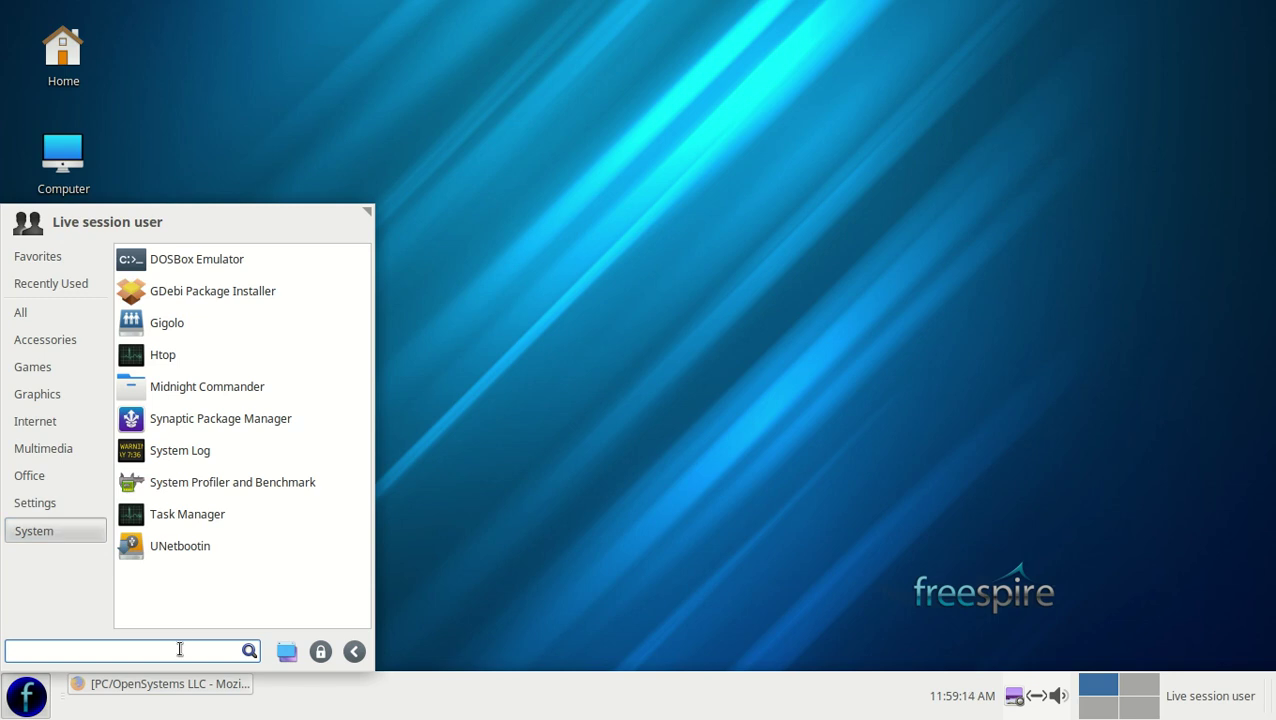
type("syna")
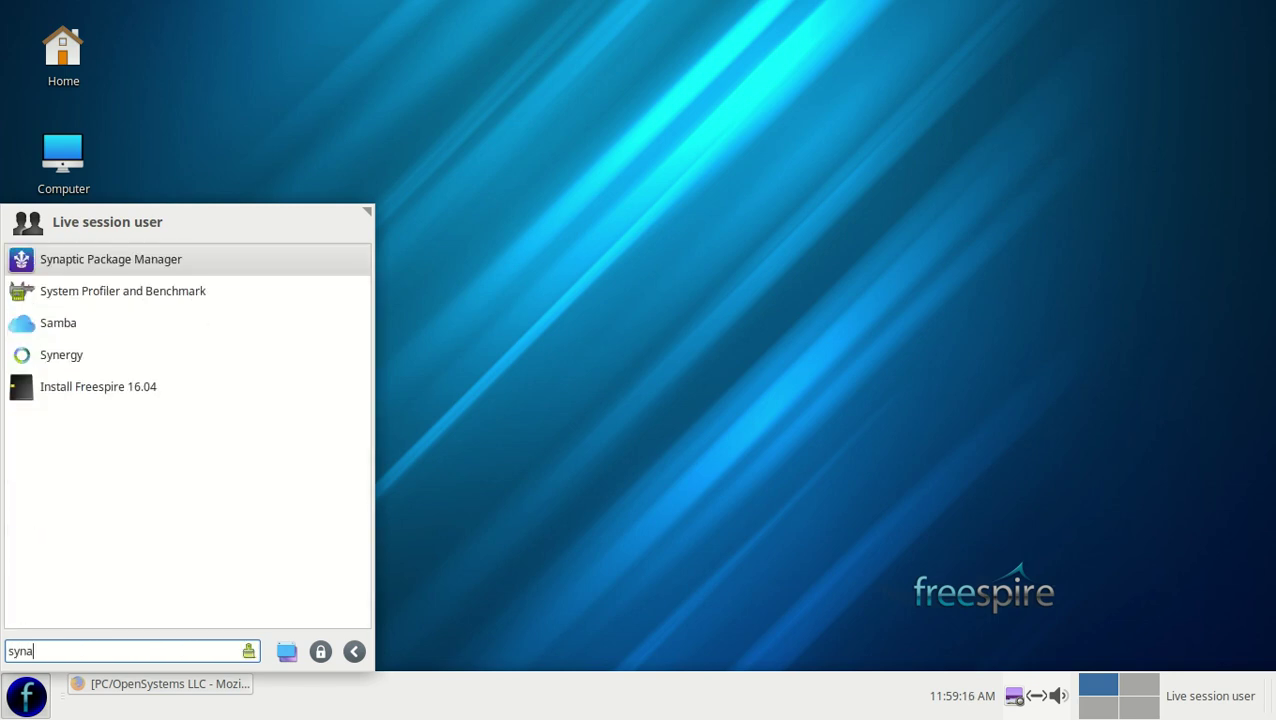
left_click(180, 264)
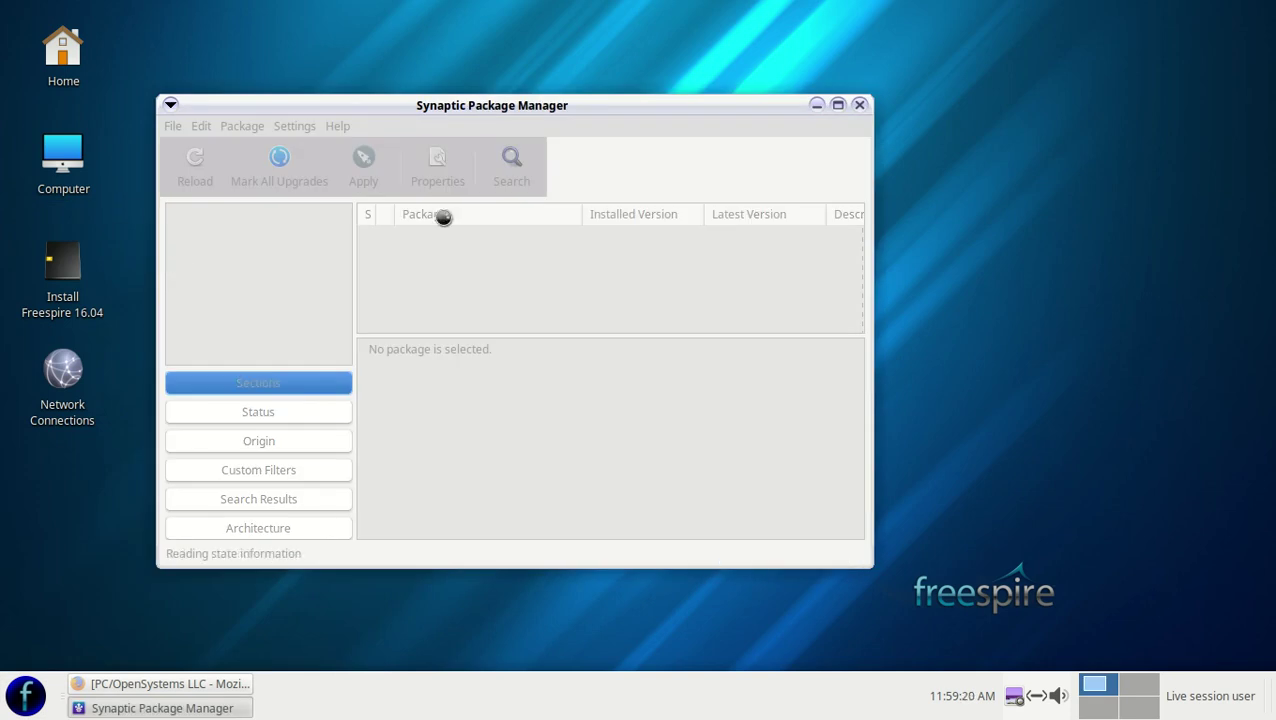
Step: Move the Synaptic window towards the middle of the desktop and search the packages for "gimp"
left_click_drag(557, 106, 718, 105)
left_click(677, 155)
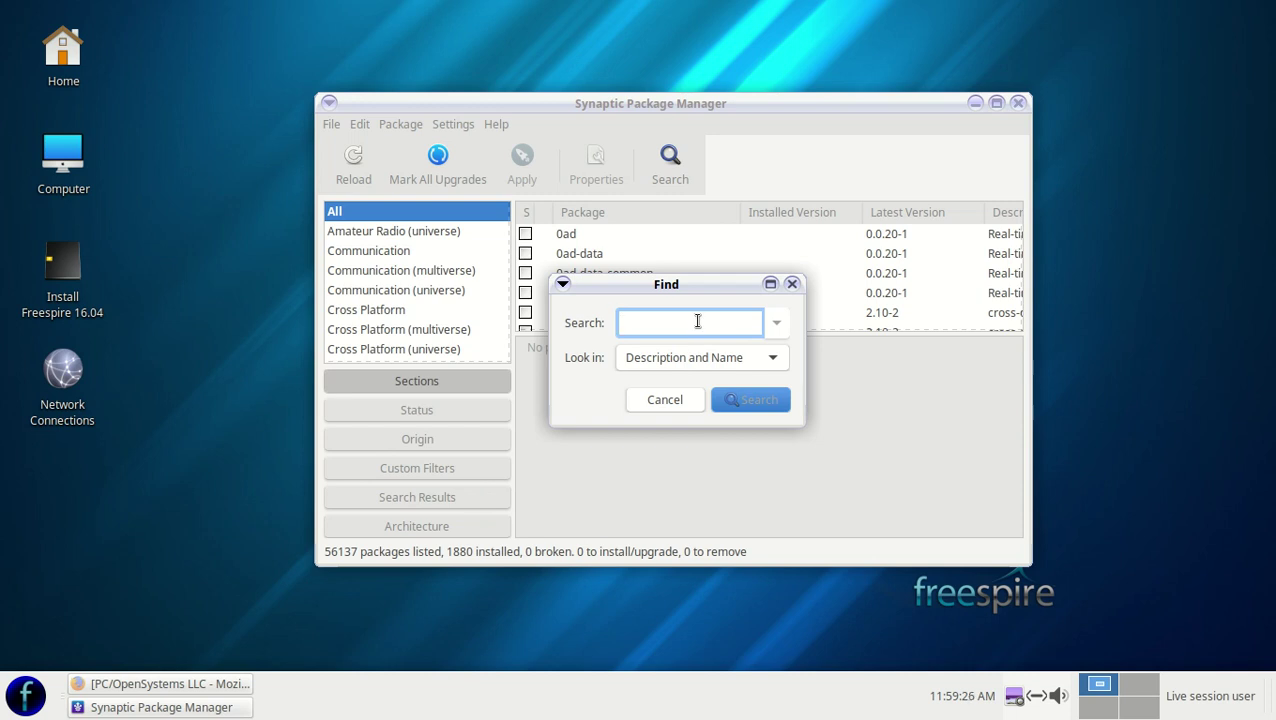
type("gimp")
left_click(748, 399)
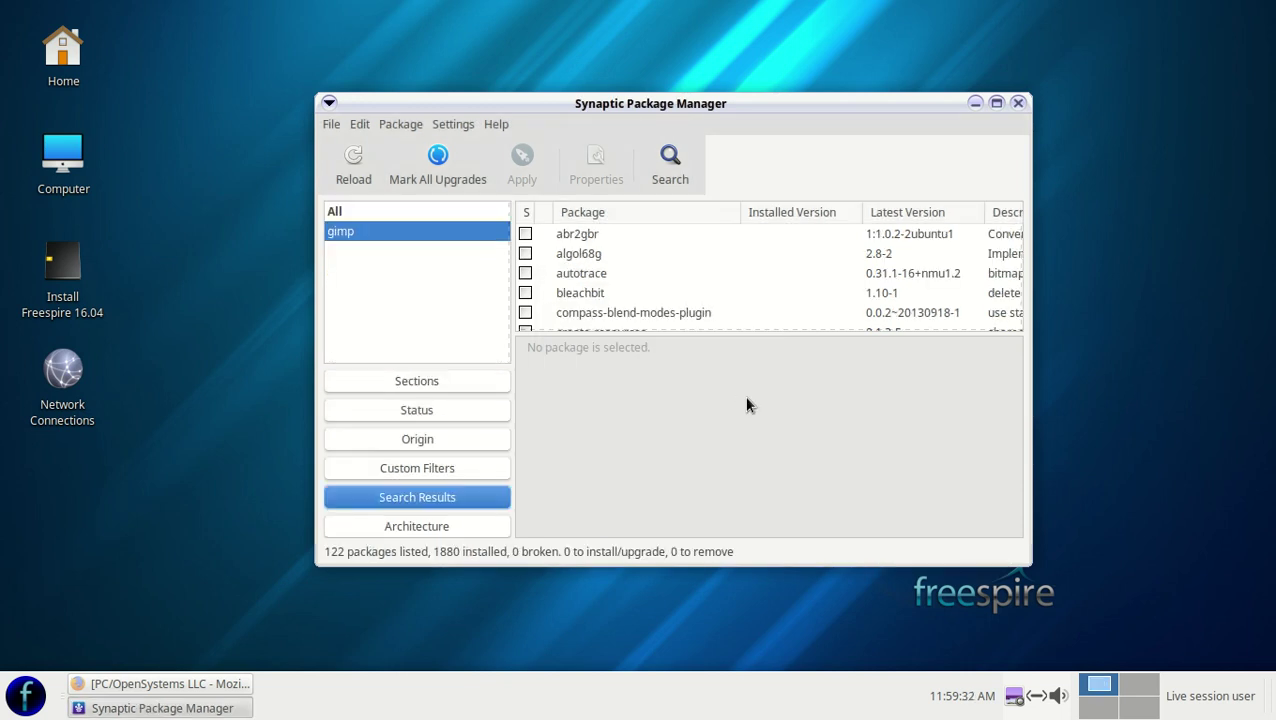
Step: Mark the gimp package for installation and accept the additional required packages
scroll(705, 258, "down", 3)
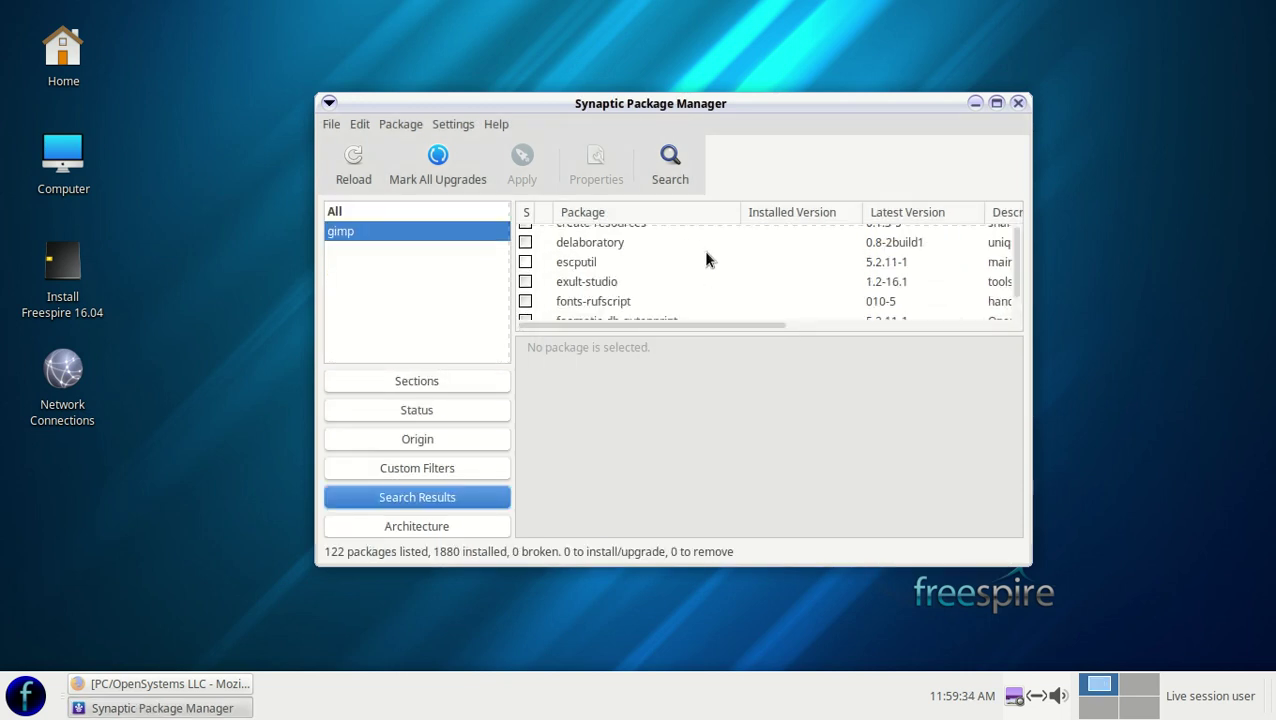
scroll(705, 258, "down", 1)
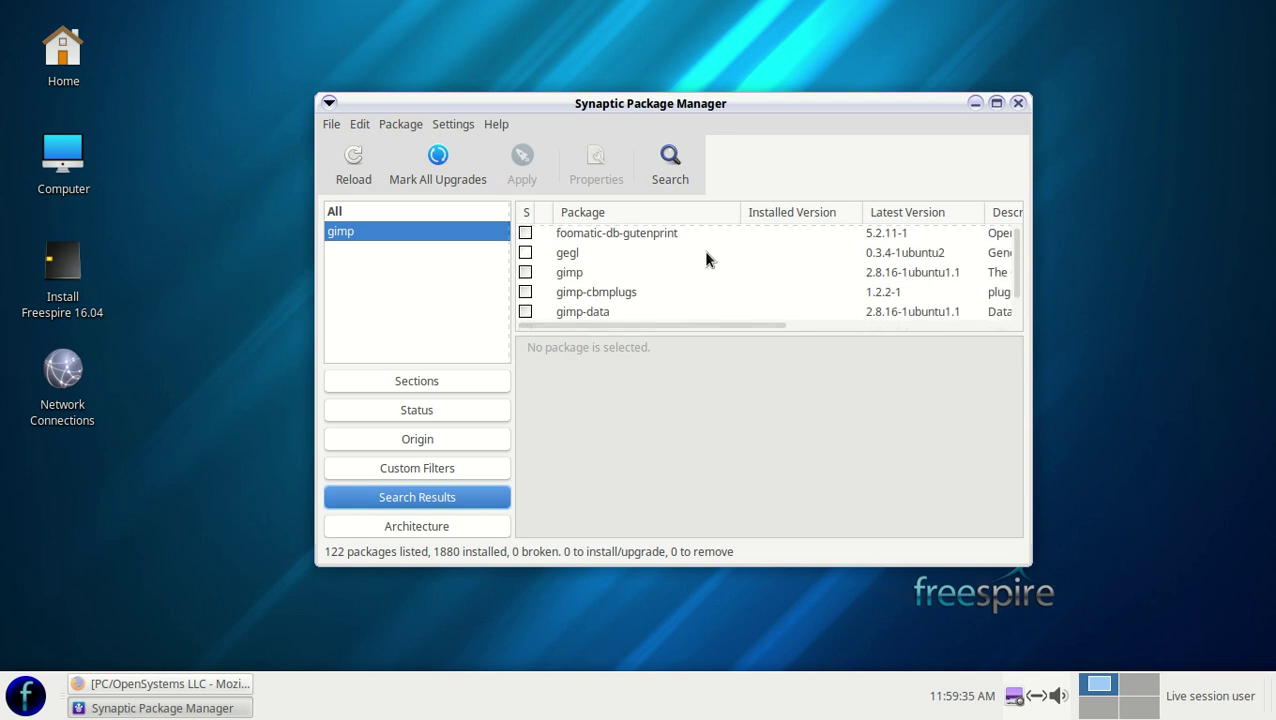
right_click(568, 273)
left_click(643, 302)
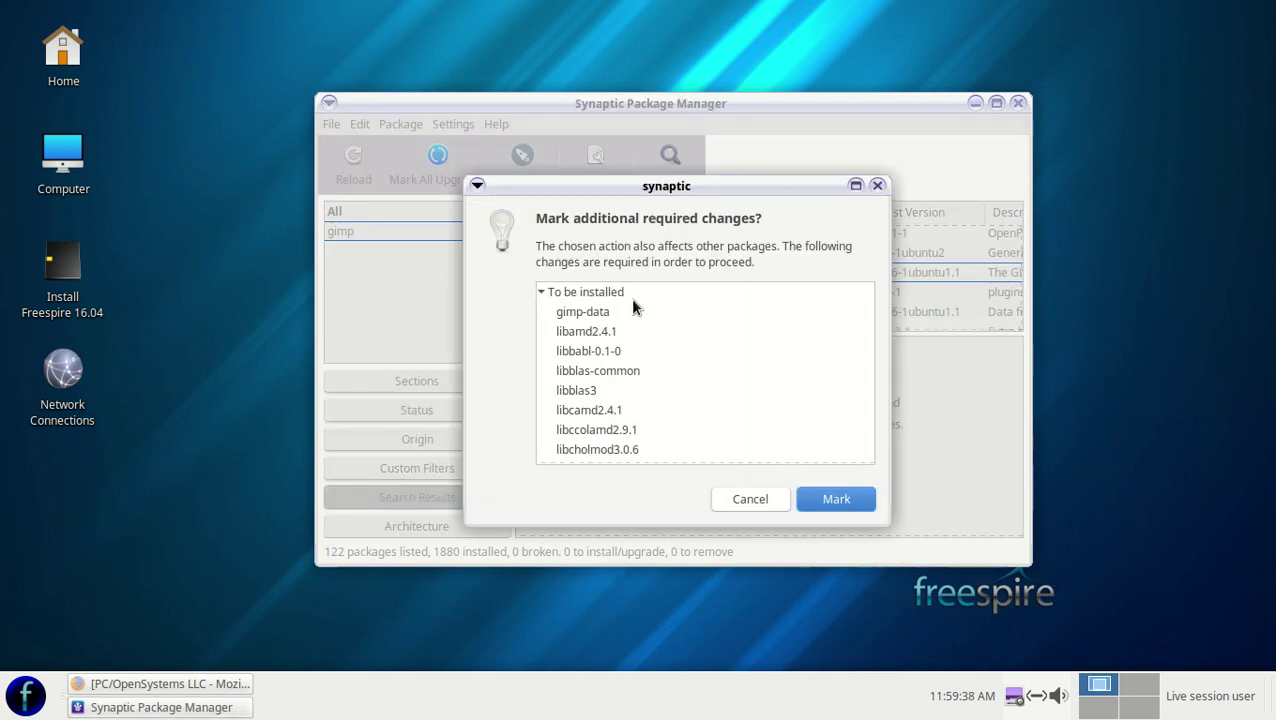
left_click(830, 497)
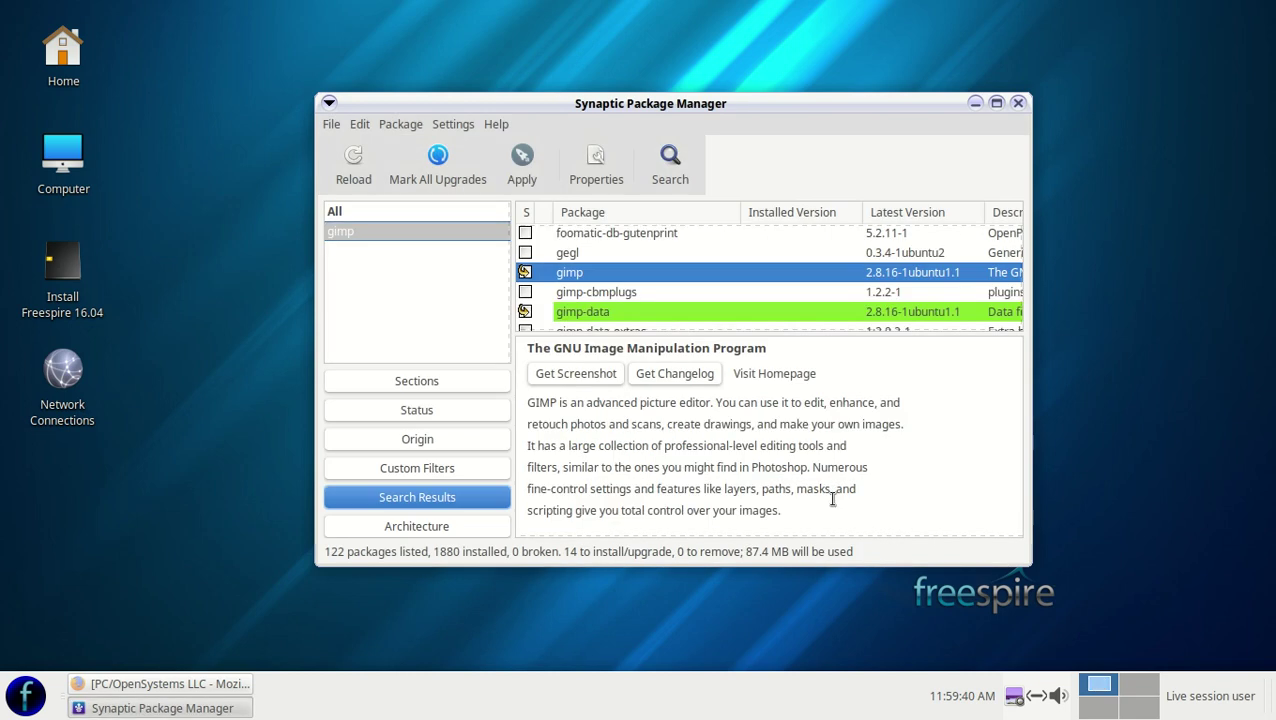
Step: Unmark the gimp and gimp-data packages, accepting the additional required changes each time
right_click(641, 270)
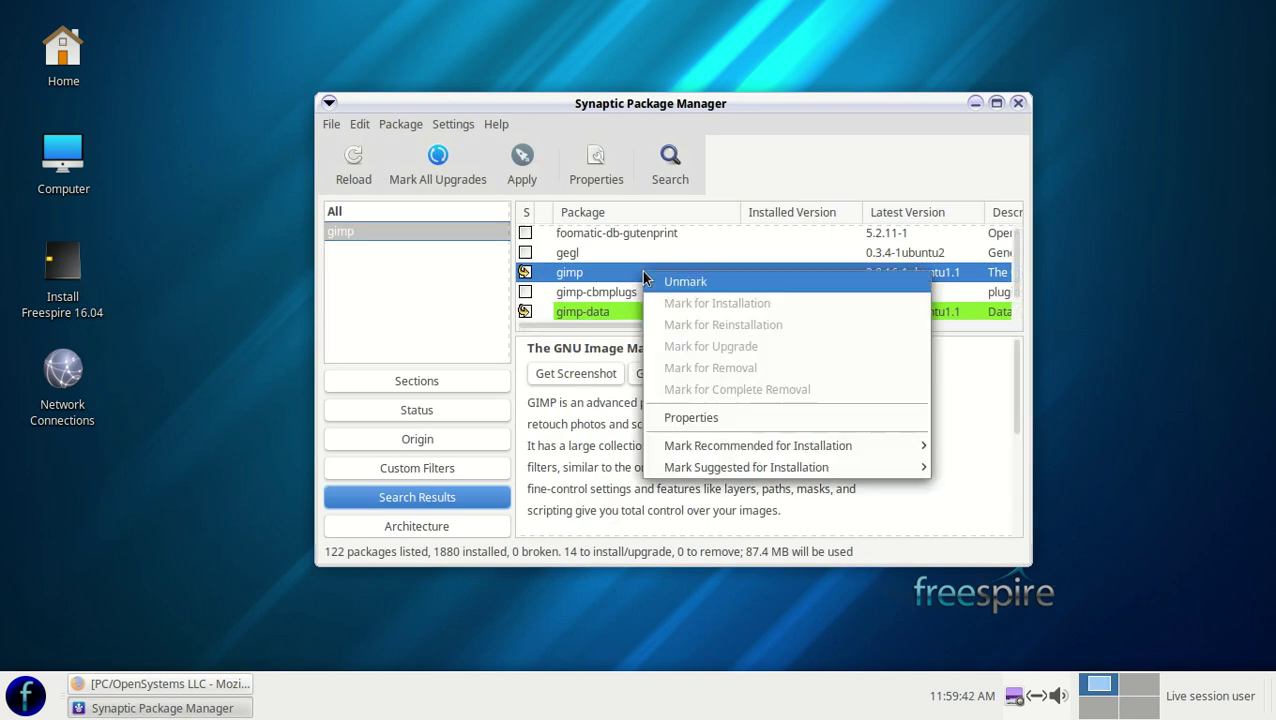
left_click(672, 280)
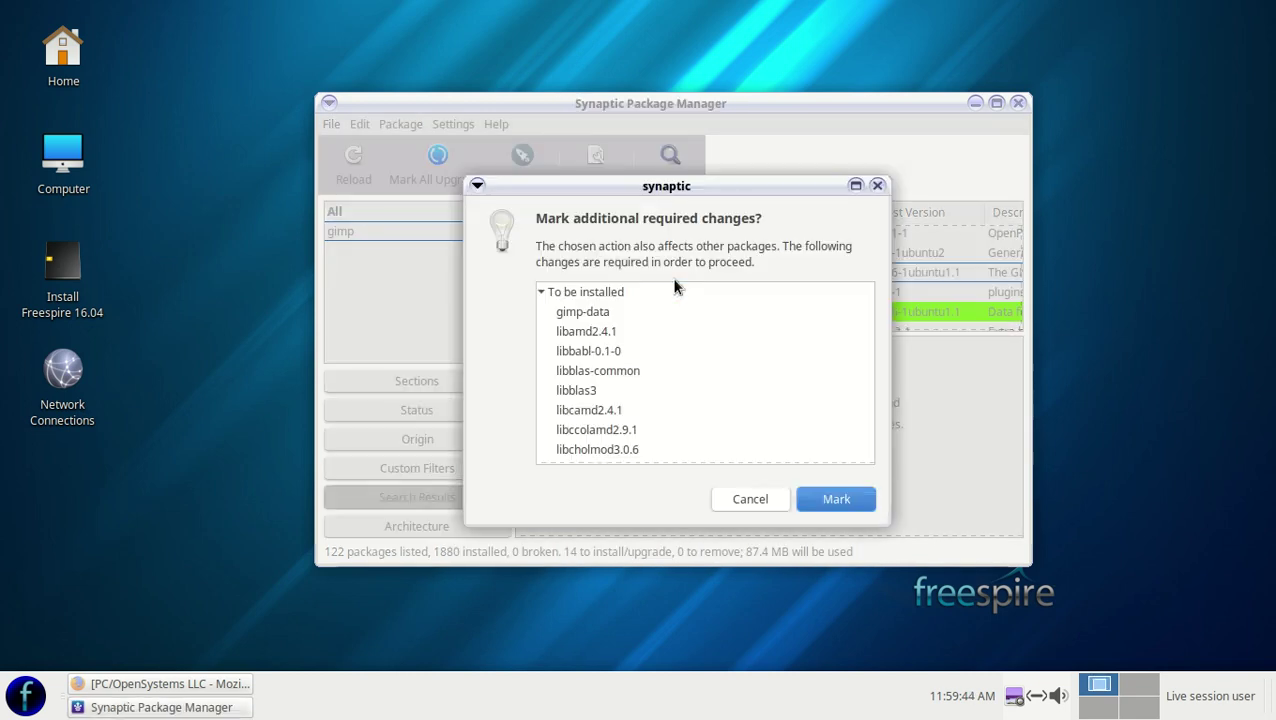
left_click(825, 502)
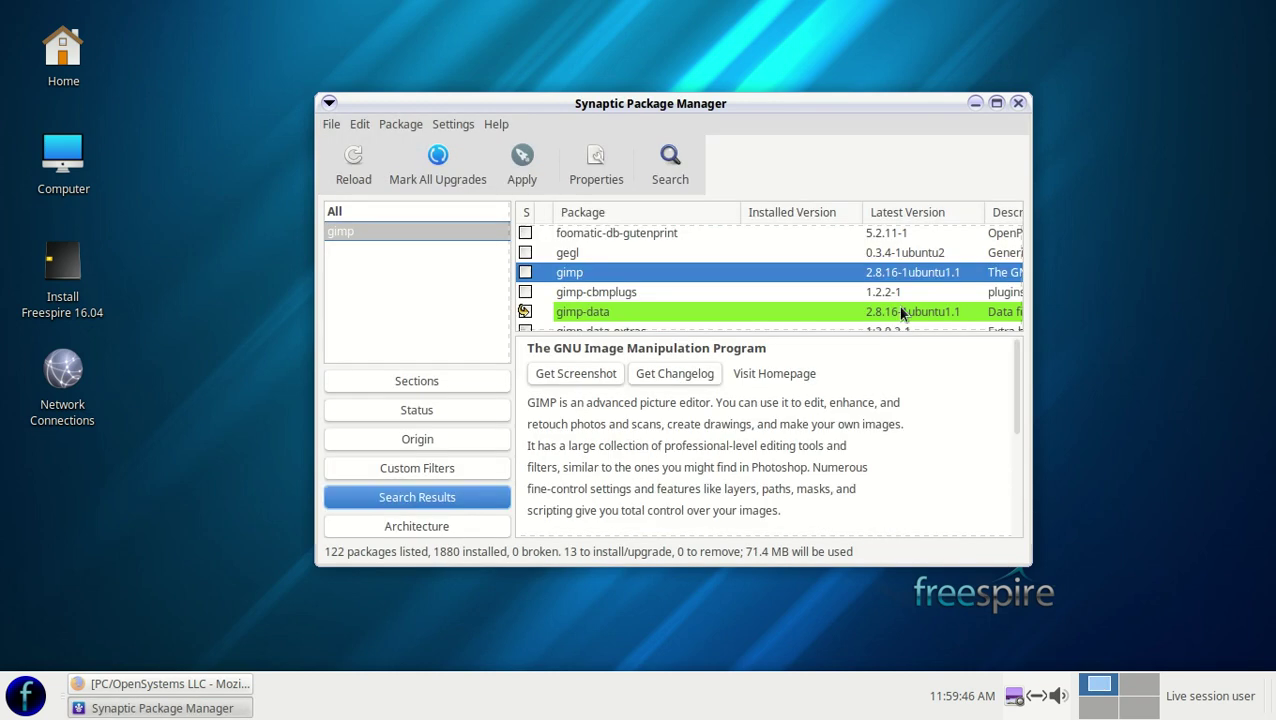
right_click(799, 310)
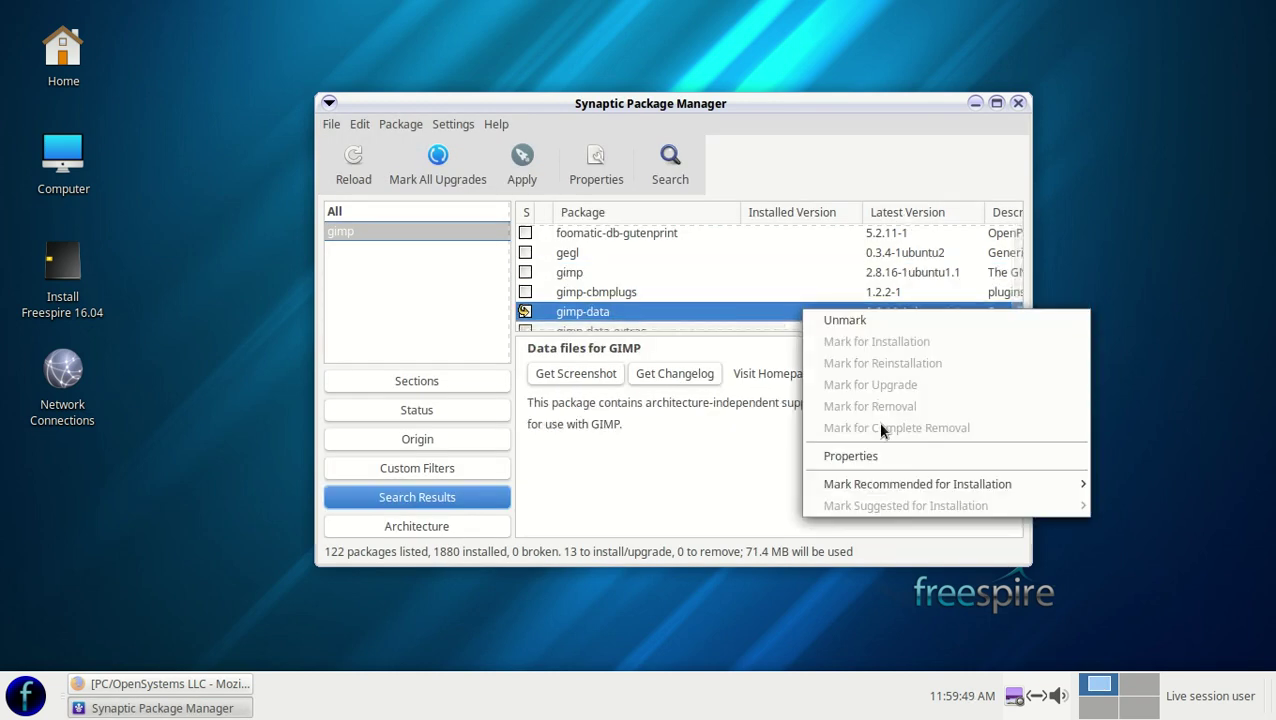
left_click(844, 320)
left_click(838, 494)
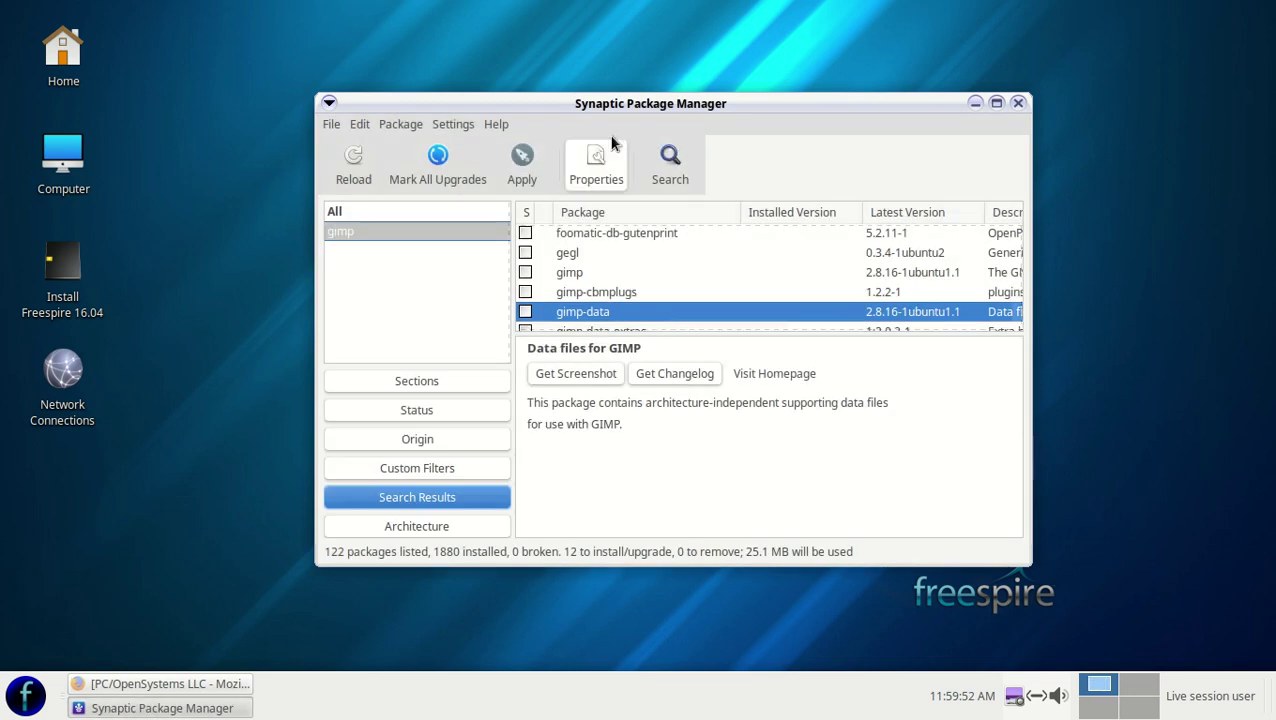
Step: Look through the remaining gimp packages and quit Synaptic, discarding the marked changes
scroll(726, 225, "down", 5)
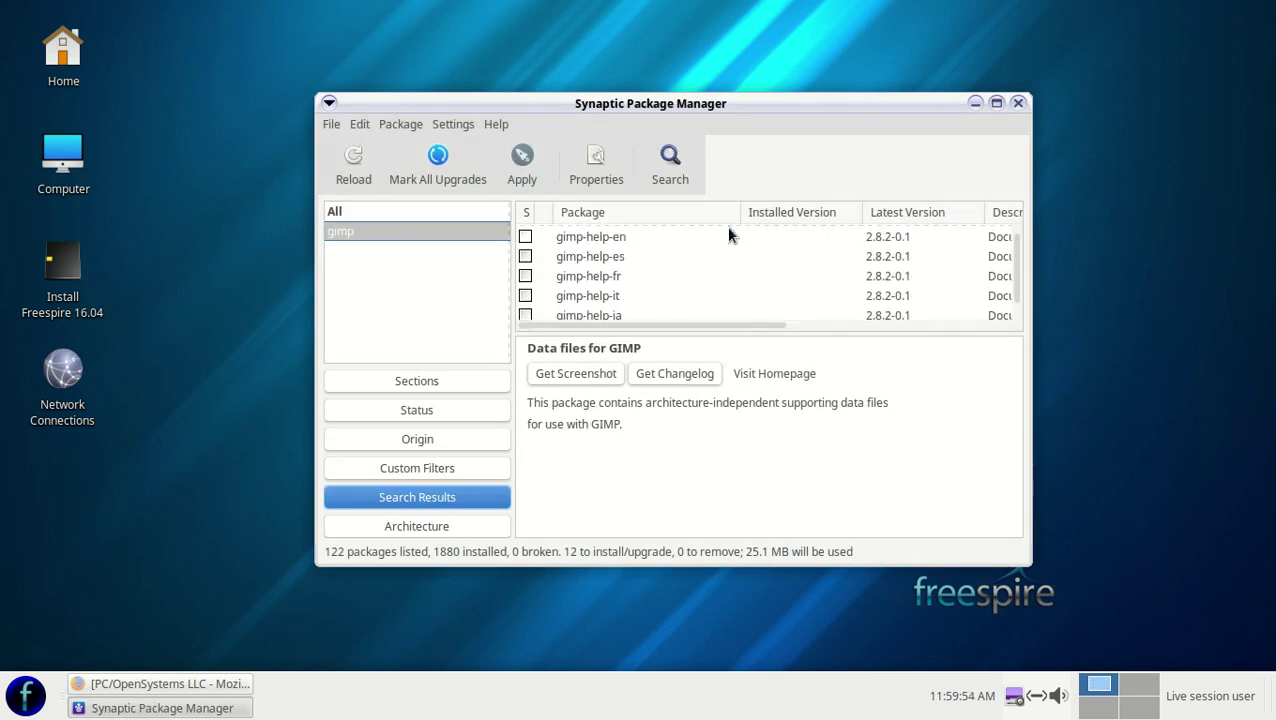
scroll(728, 230, "up", 4)
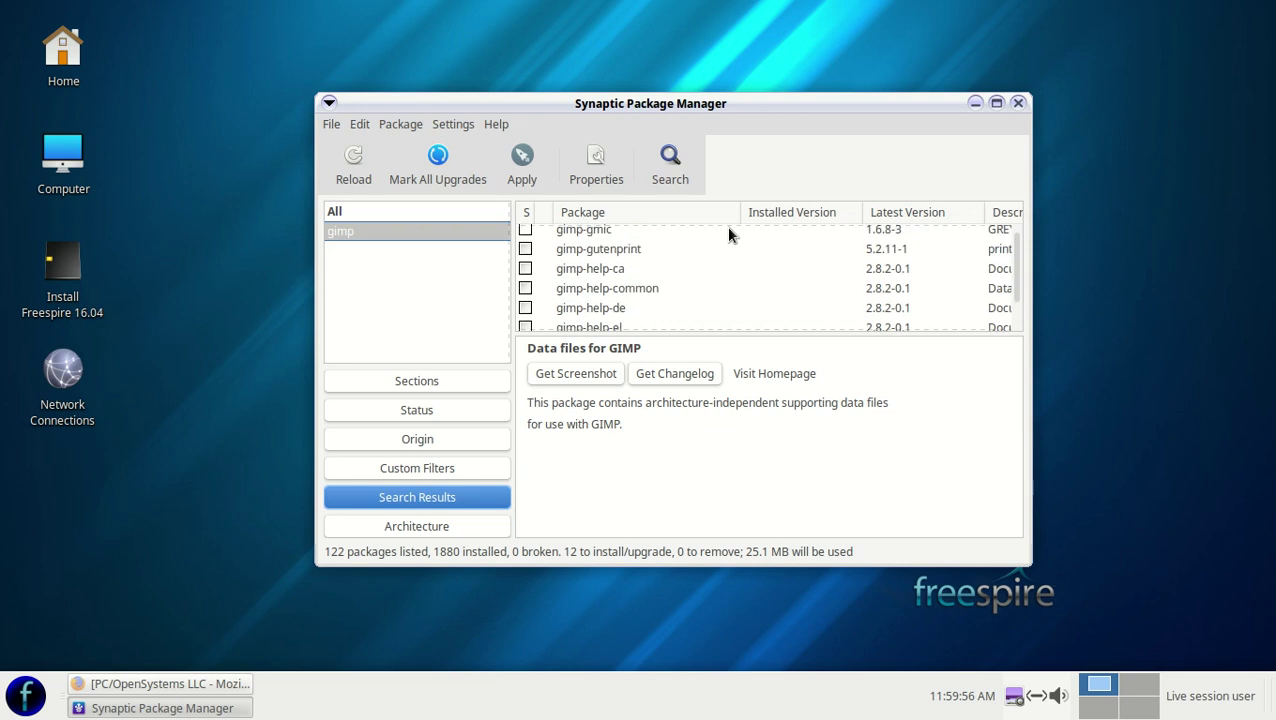
left_click(1018, 103)
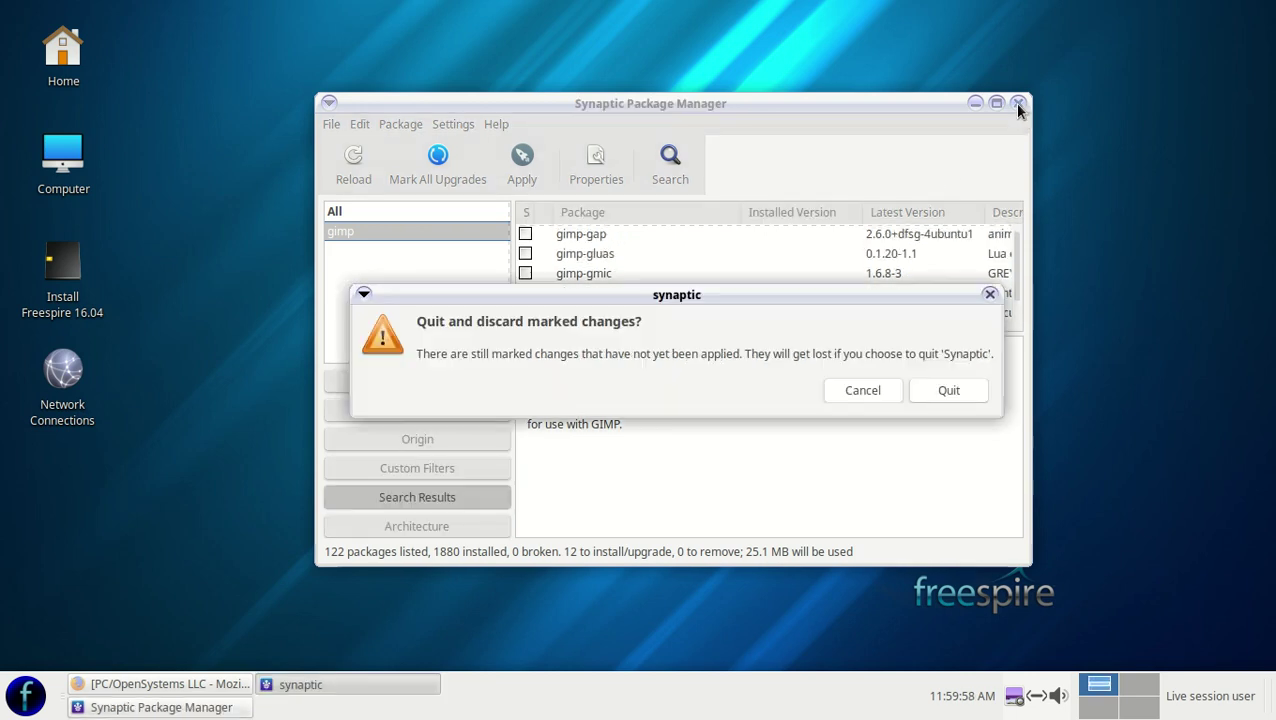
left_click(948, 390)
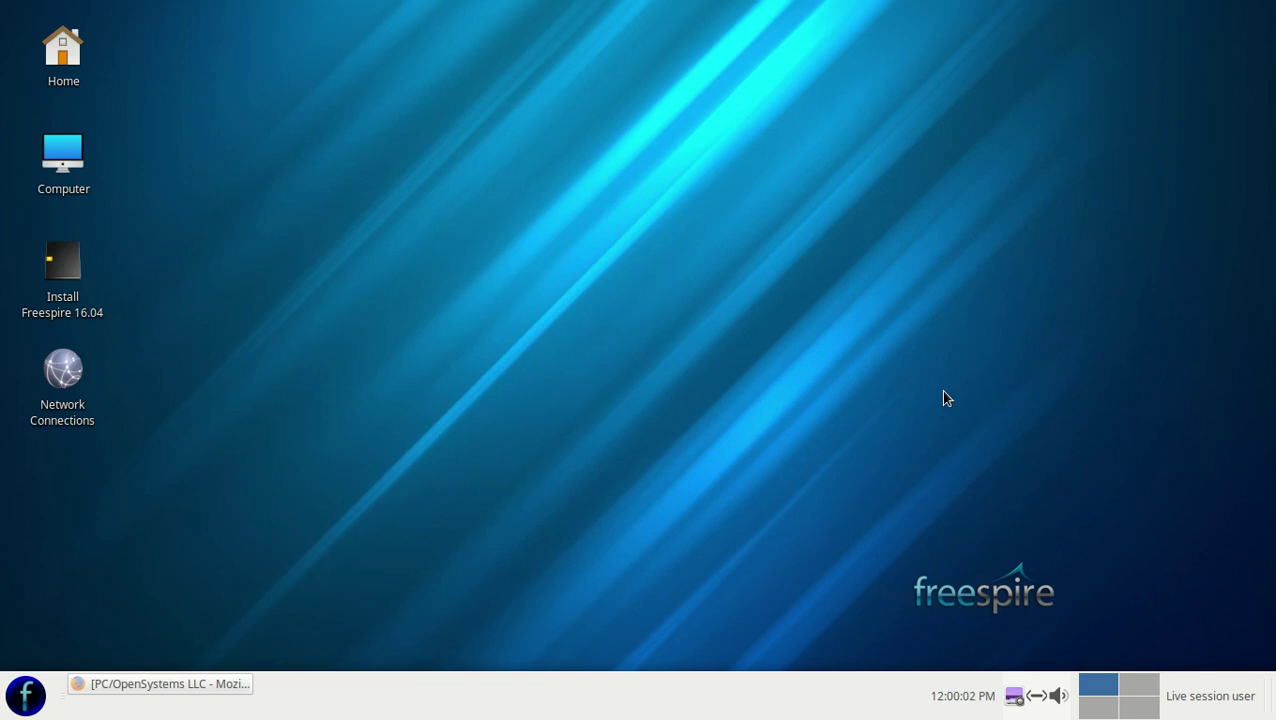
Step: Open Task Manager from the System applications to view CPU and memory usage and the running processes
left_click(27, 700)
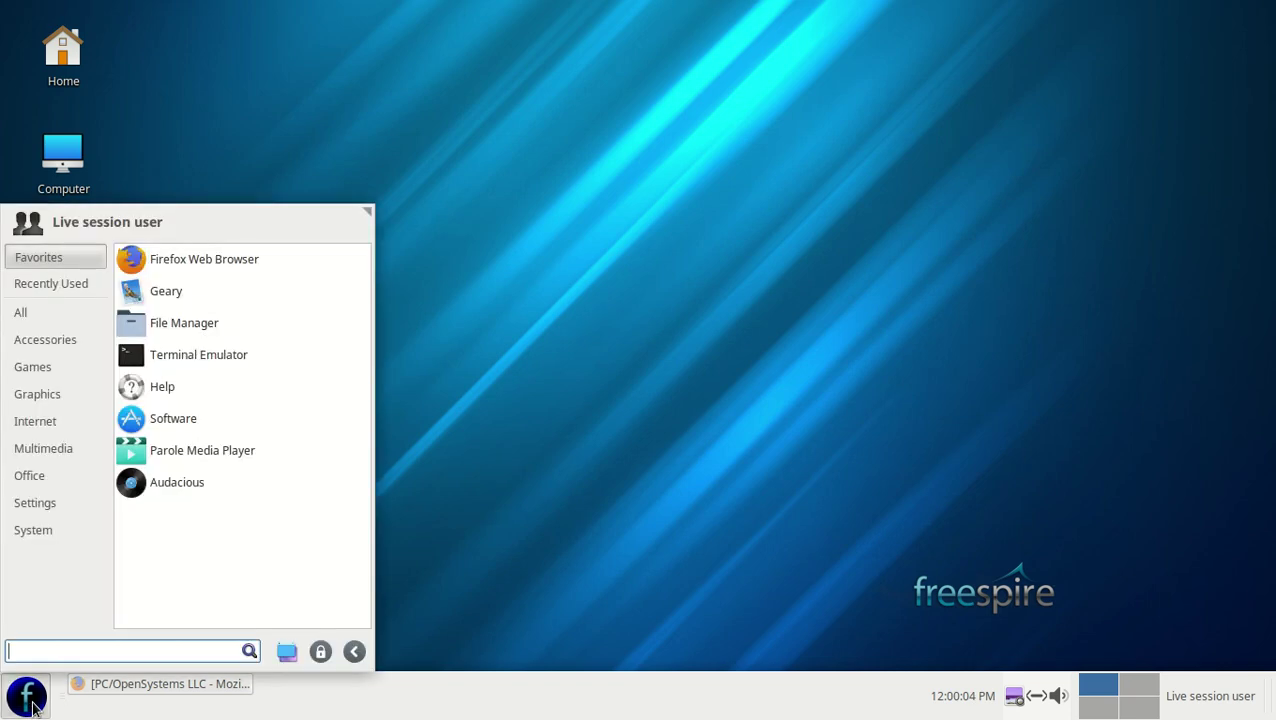
left_click(37, 530)
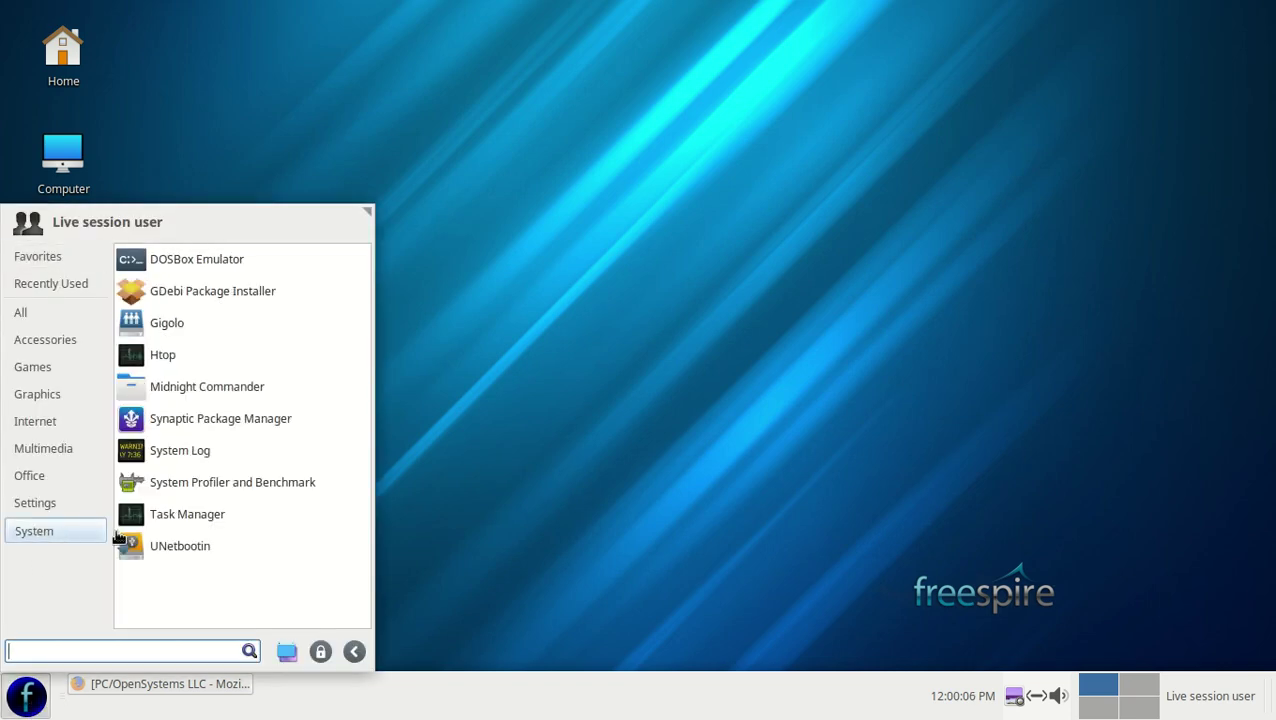
left_click(189, 522)
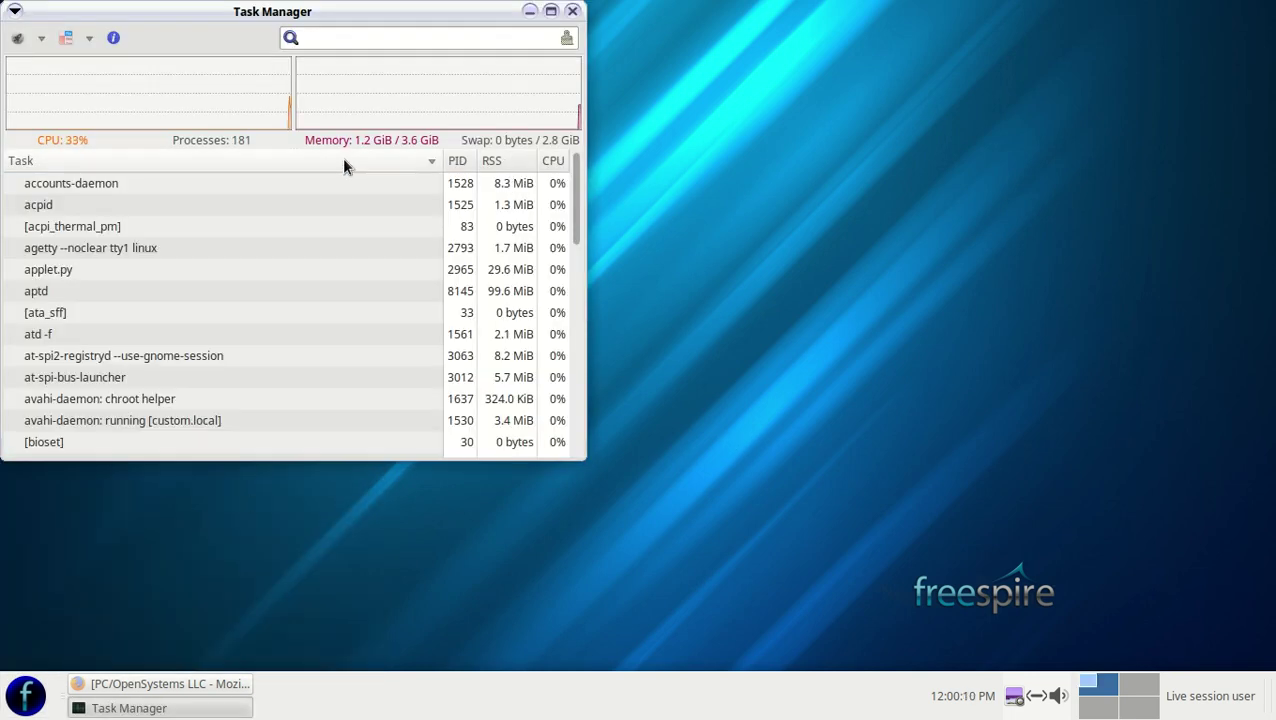
Step: Move Task Manager clear of the desktop icons, look through its list of running processes, and close it
left_click_drag(358, 17, 547, 45)
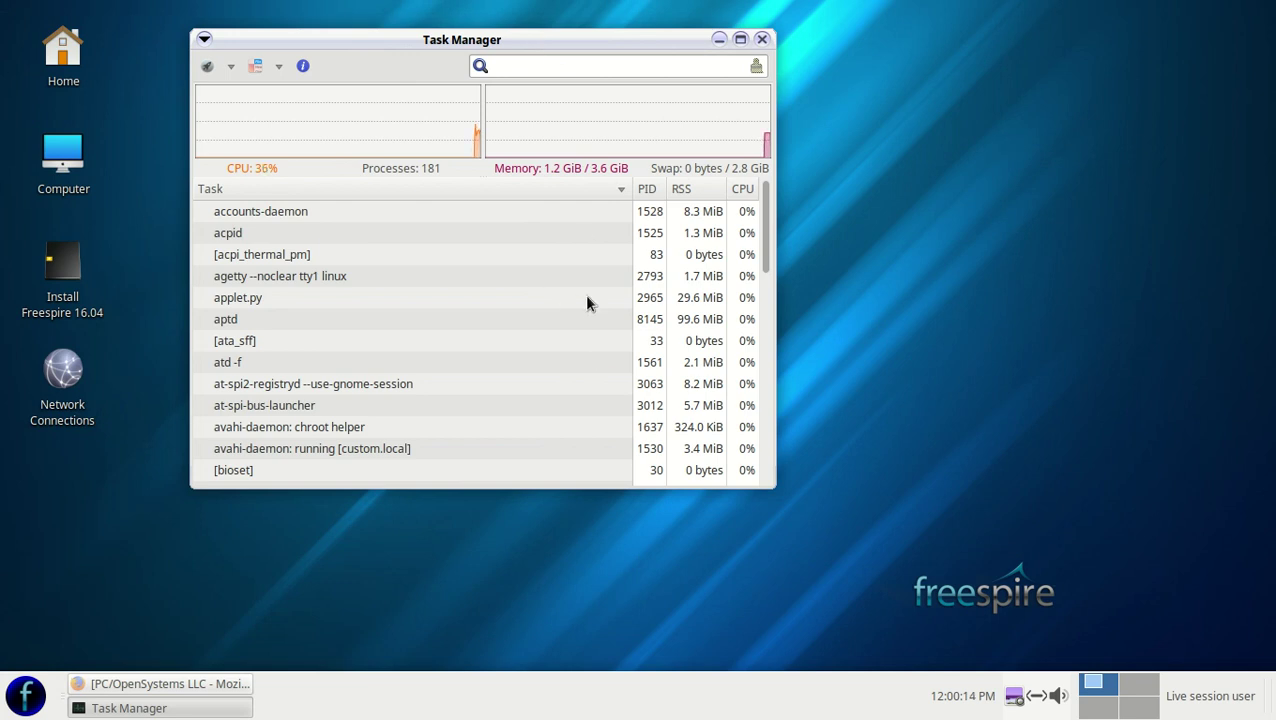
scroll(588, 303, "down", 4)
scroll(588, 303, "up", 3)
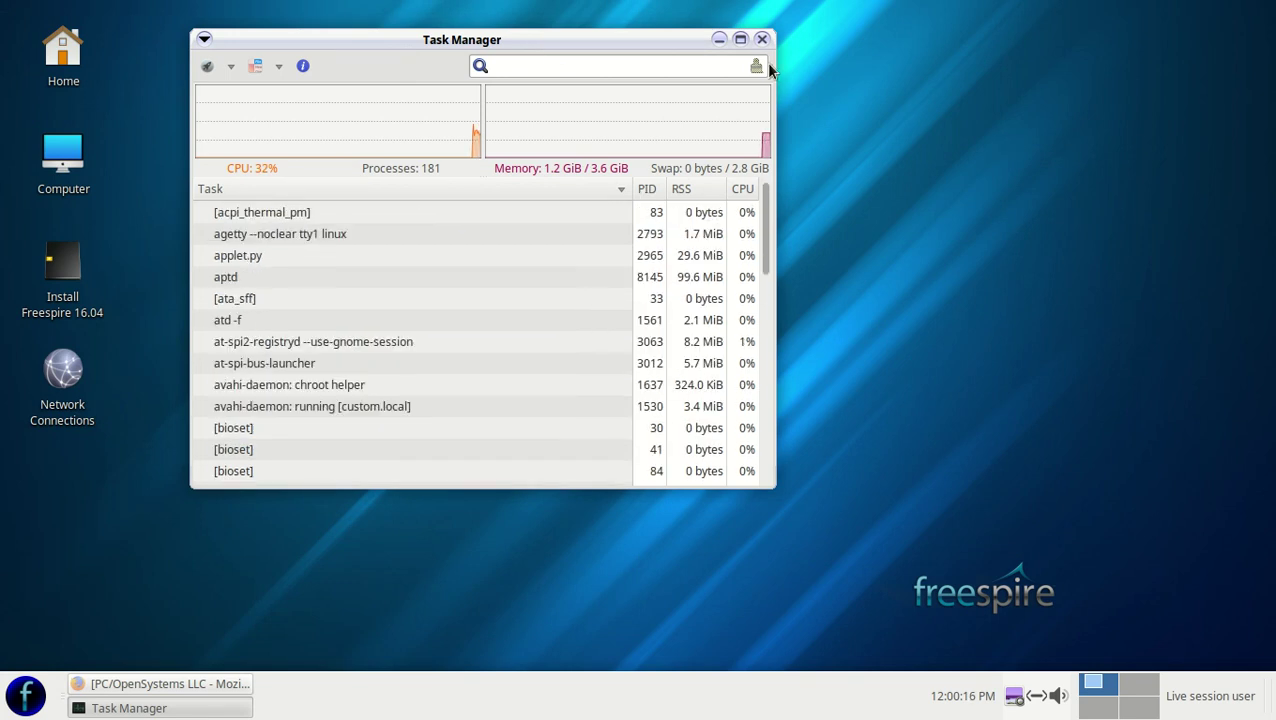
left_click(762, 39)
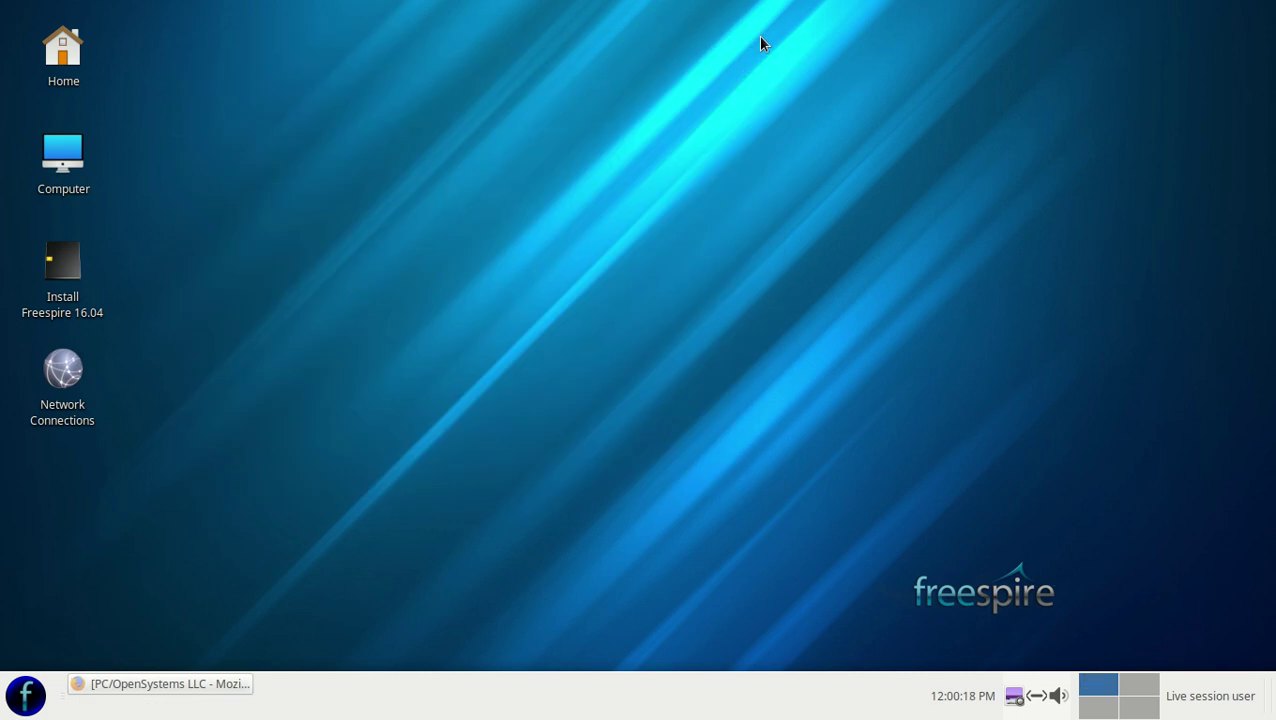
left_click(26, 696)
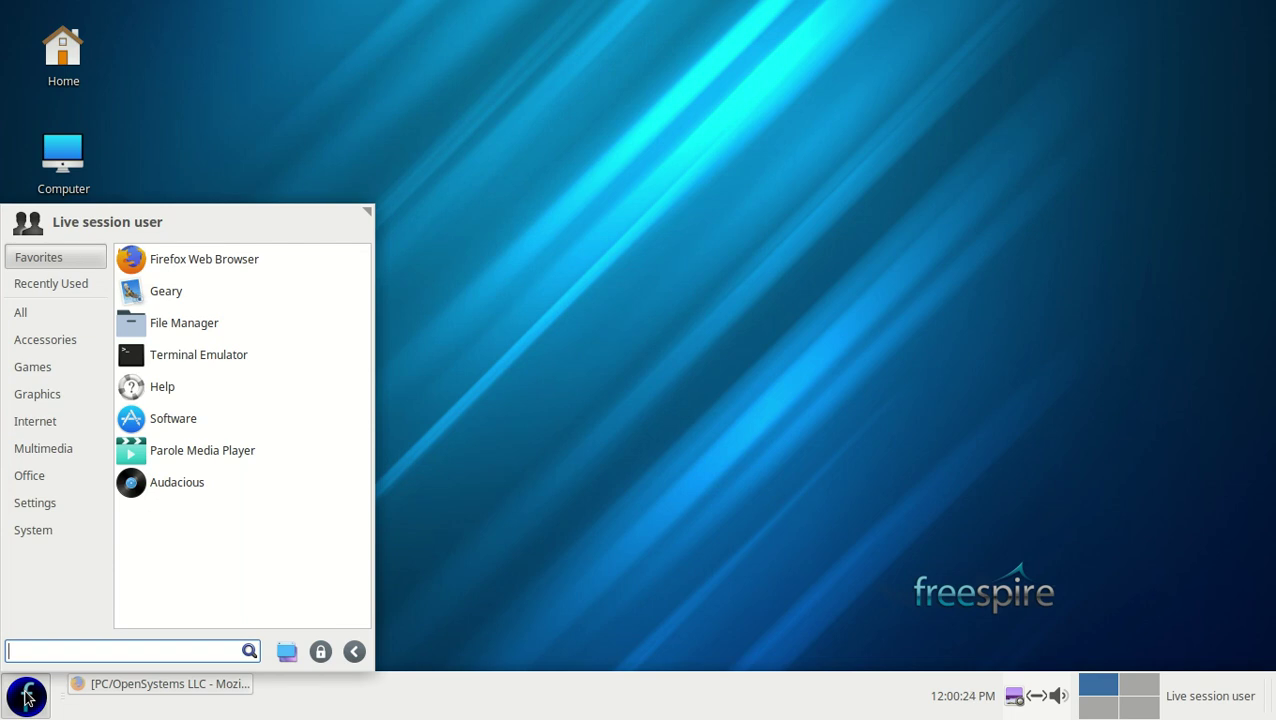
left_click(533, 342)
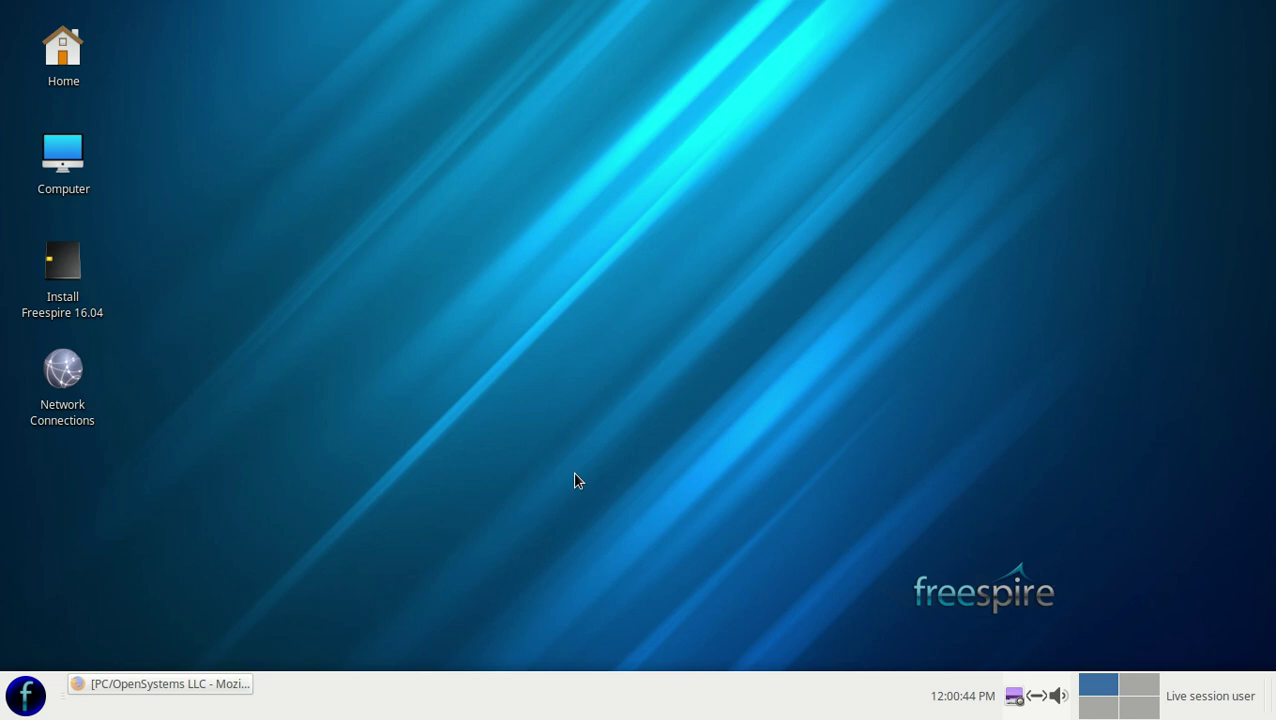
left_click(28, 702)
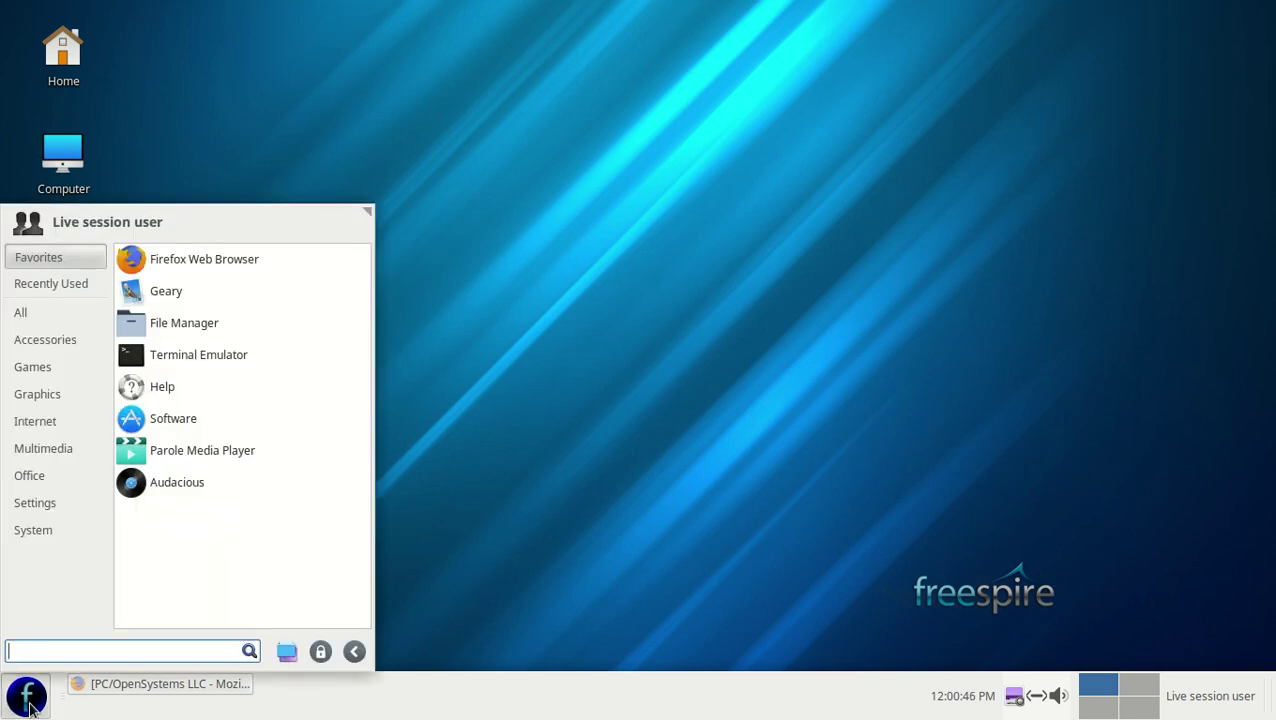
left_click(28, 702)
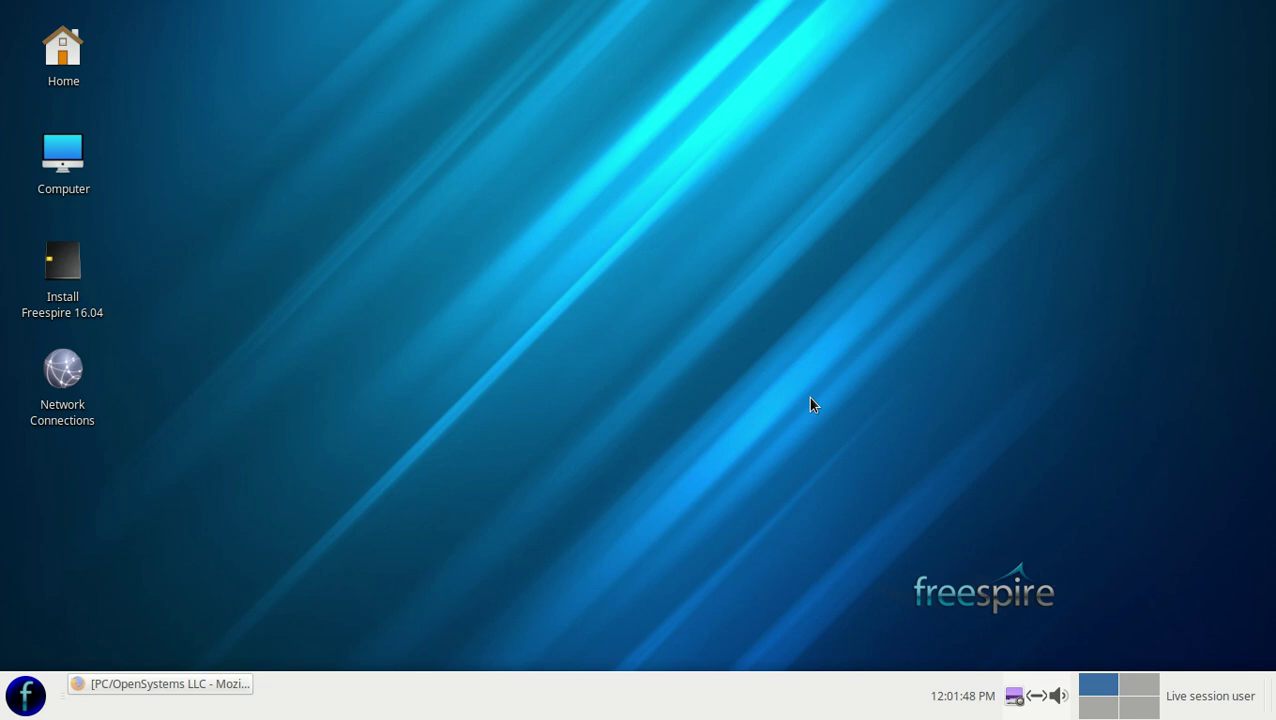
left_click(1021, 701)
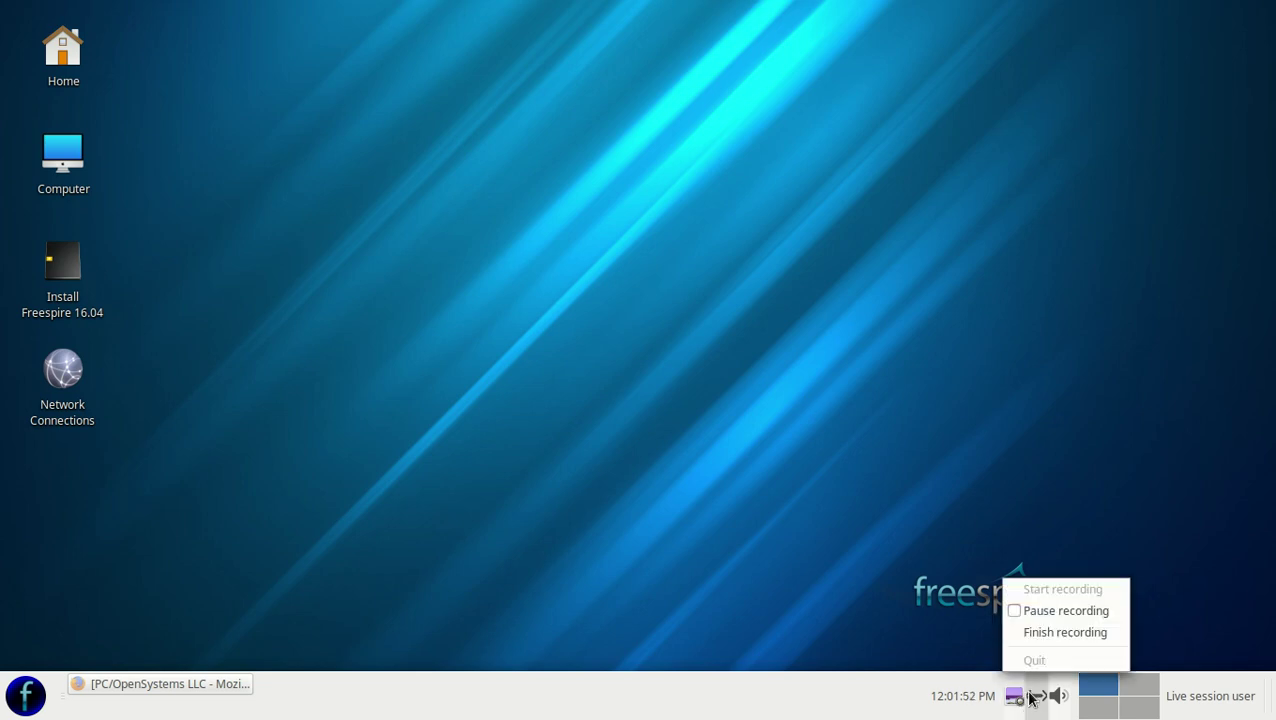